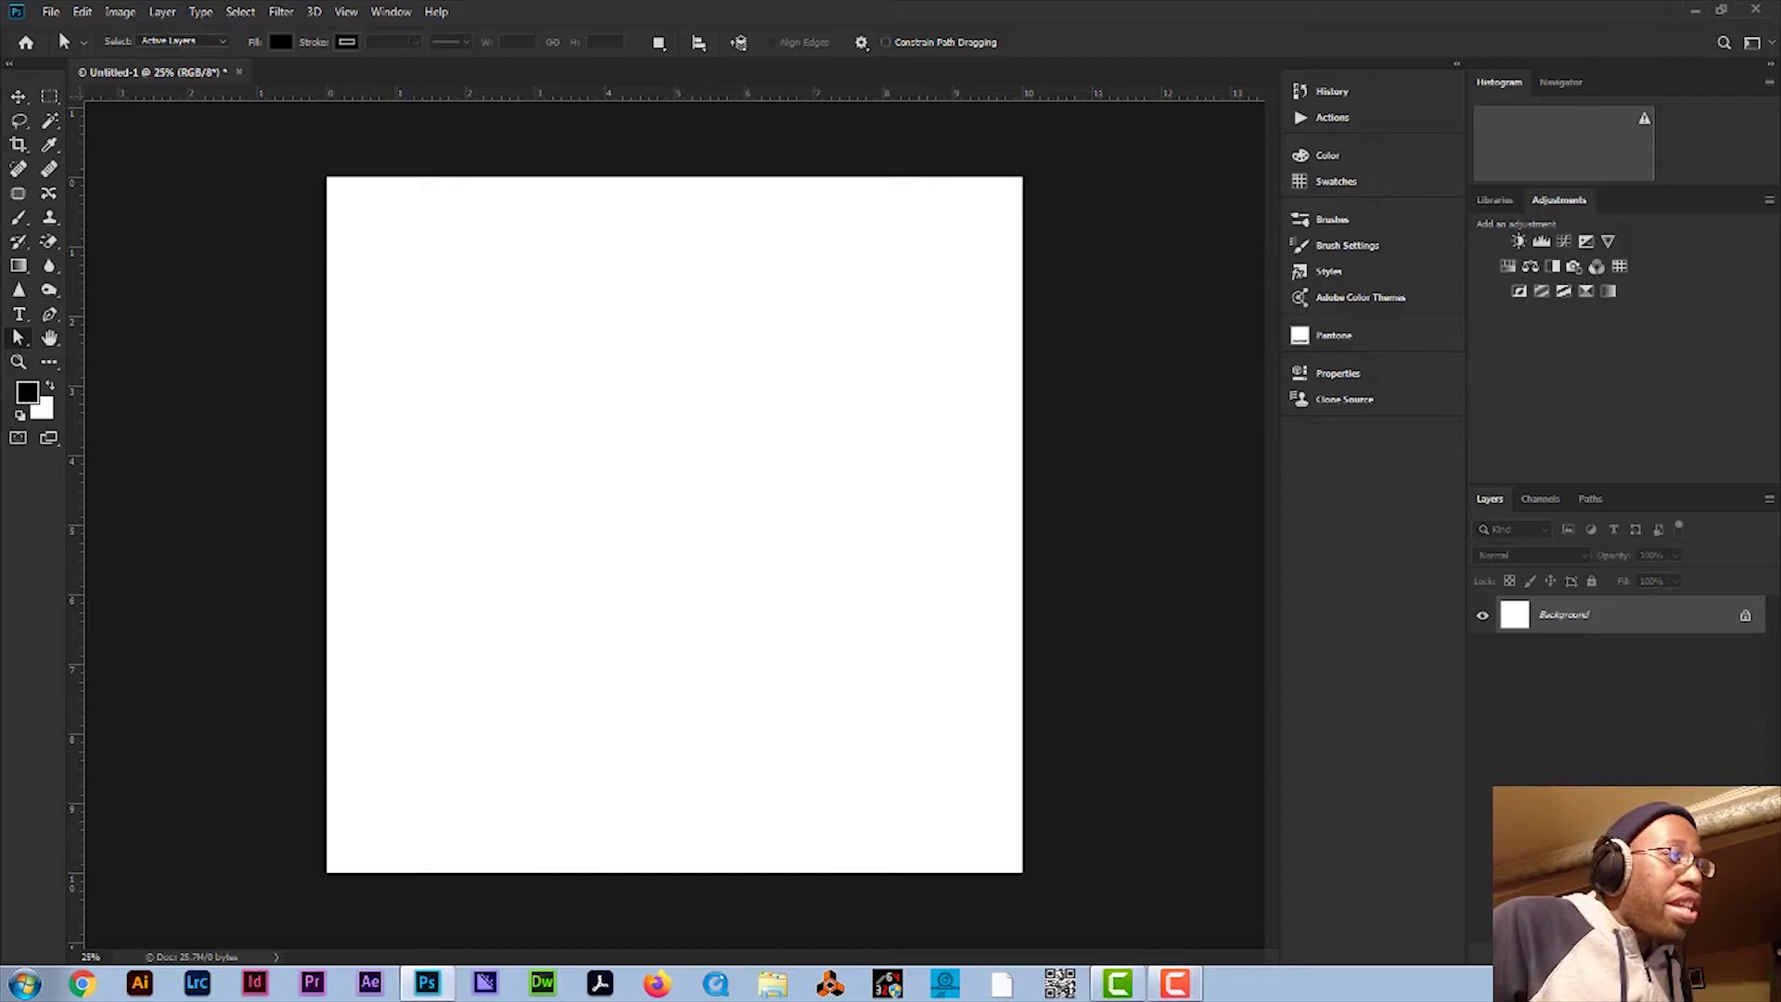
Step: Add a Solid Color fill layer above the background in dark maroon, hex 3d2028
click(1622, 954)
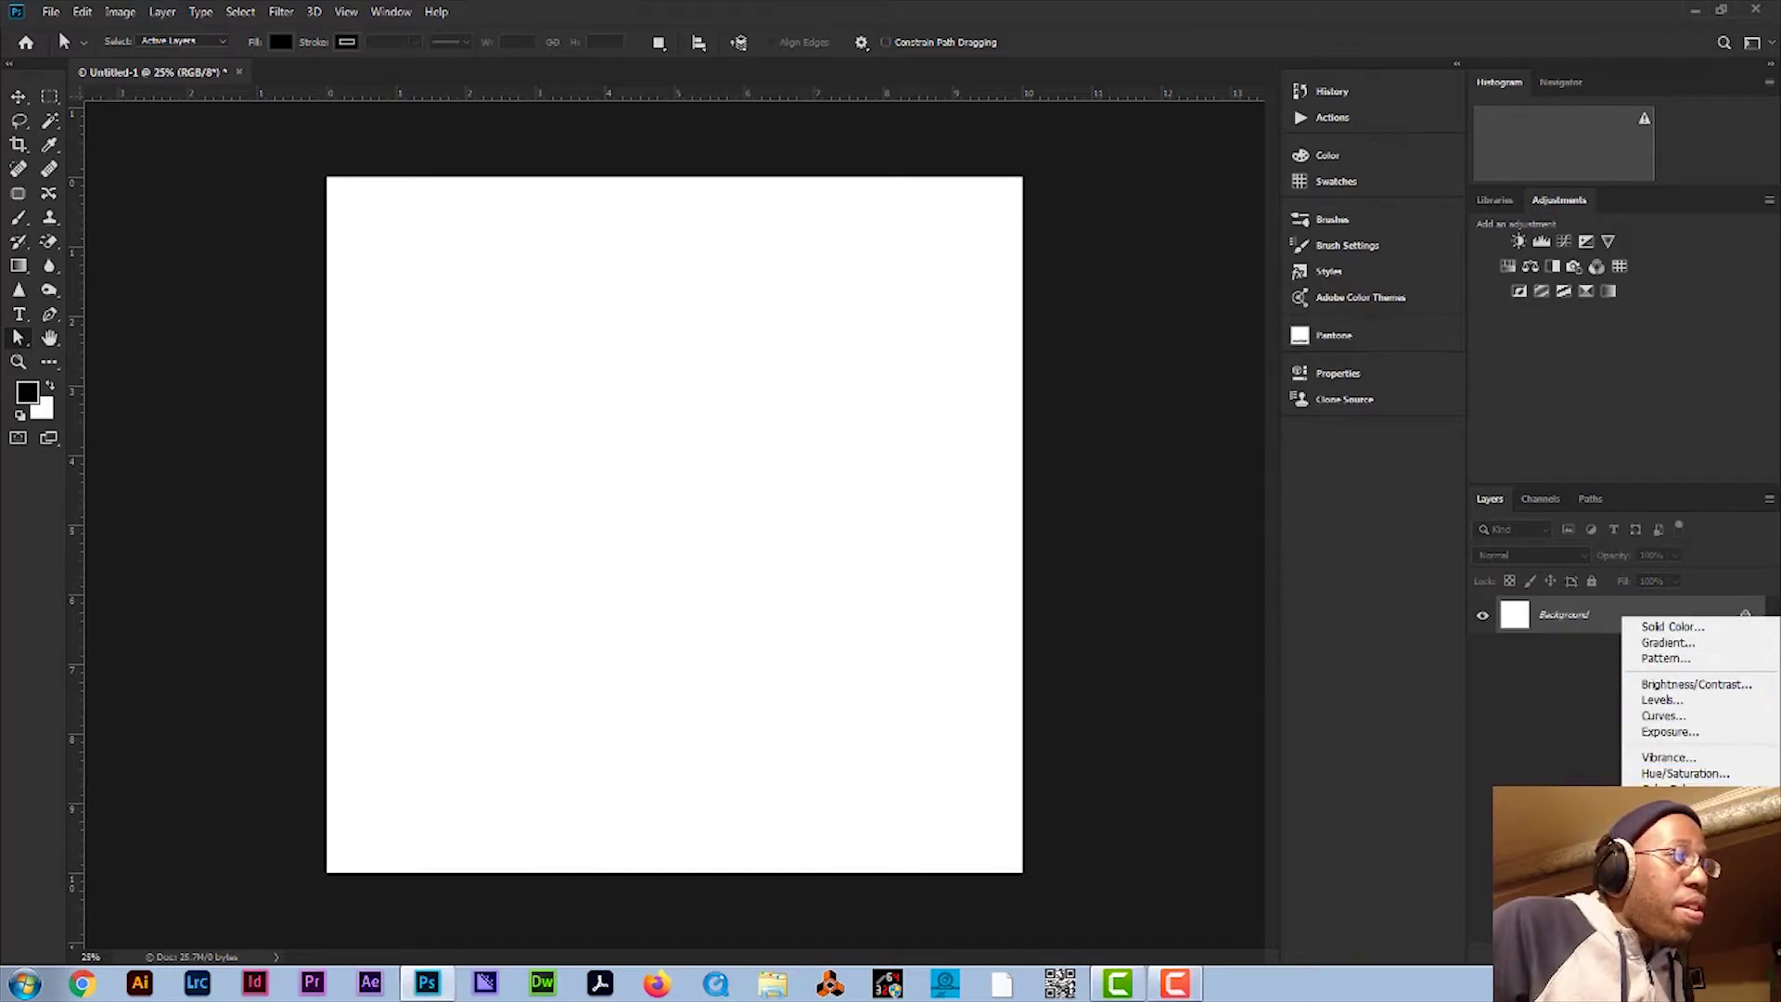
click(1673, 626)
click(1151, 770)
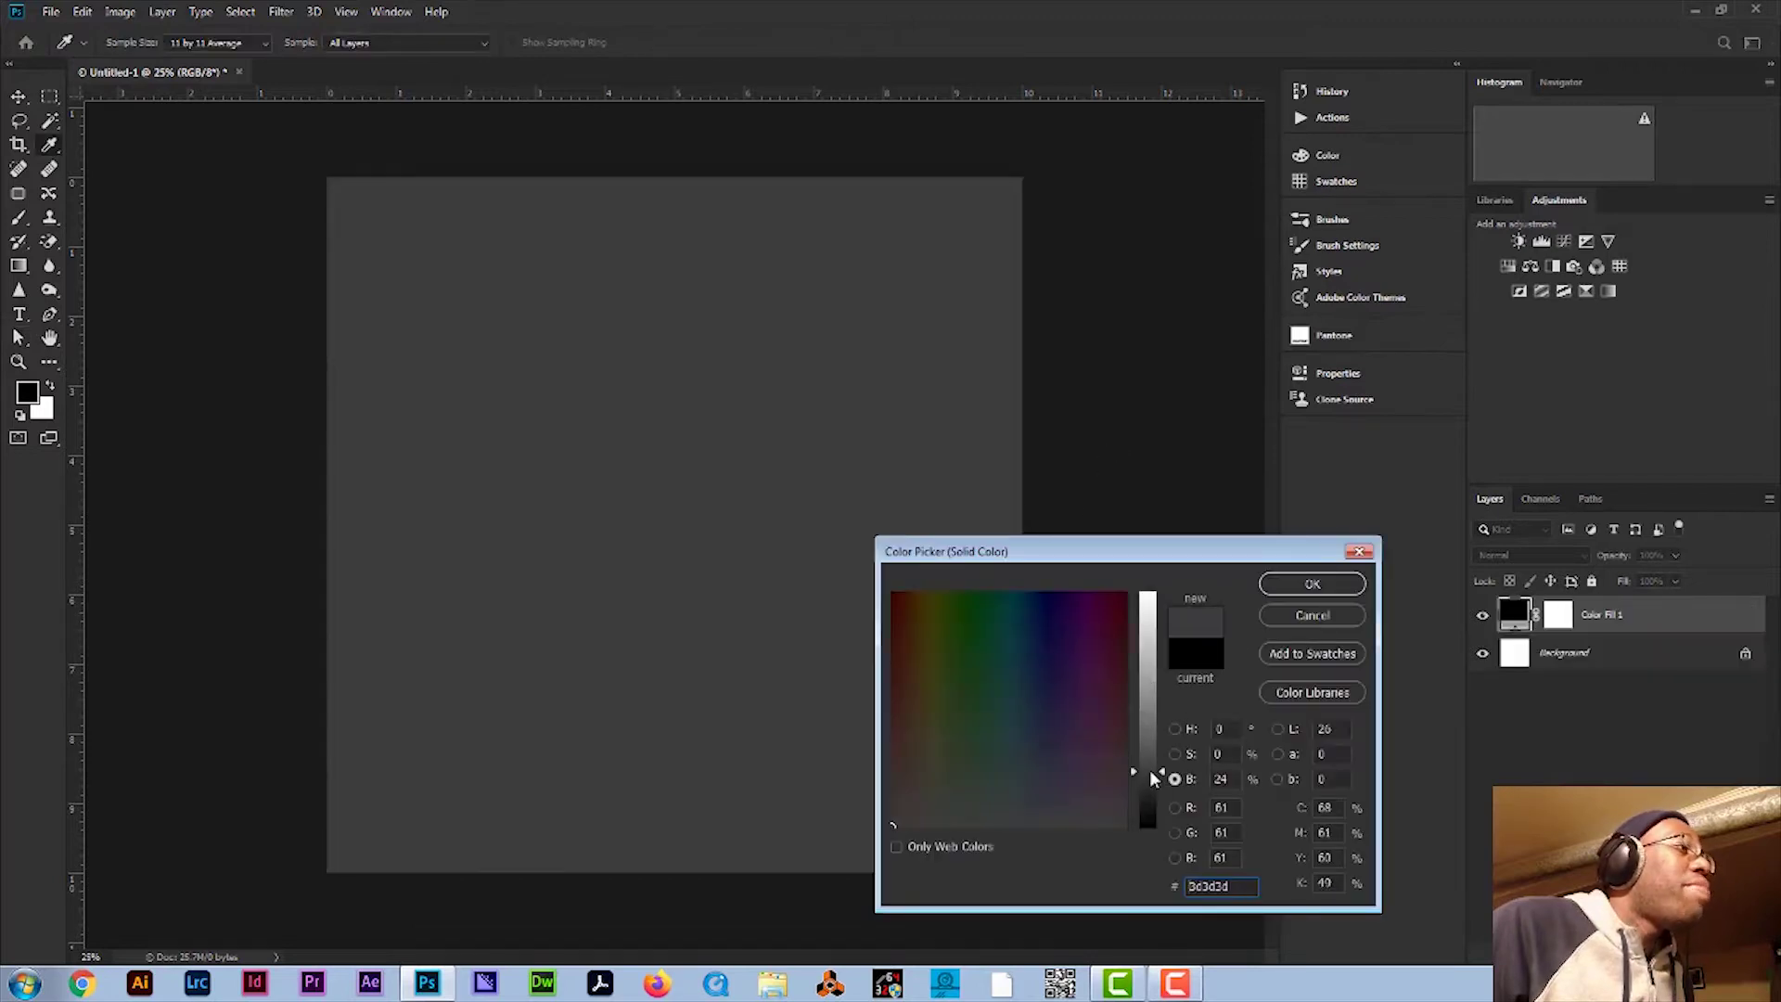
click(1116, 721)
mouse_move(1117, 721)
mouse_down()
mouse_move(1094, 708)
mouse_move(1116, 716)
mouse_up()
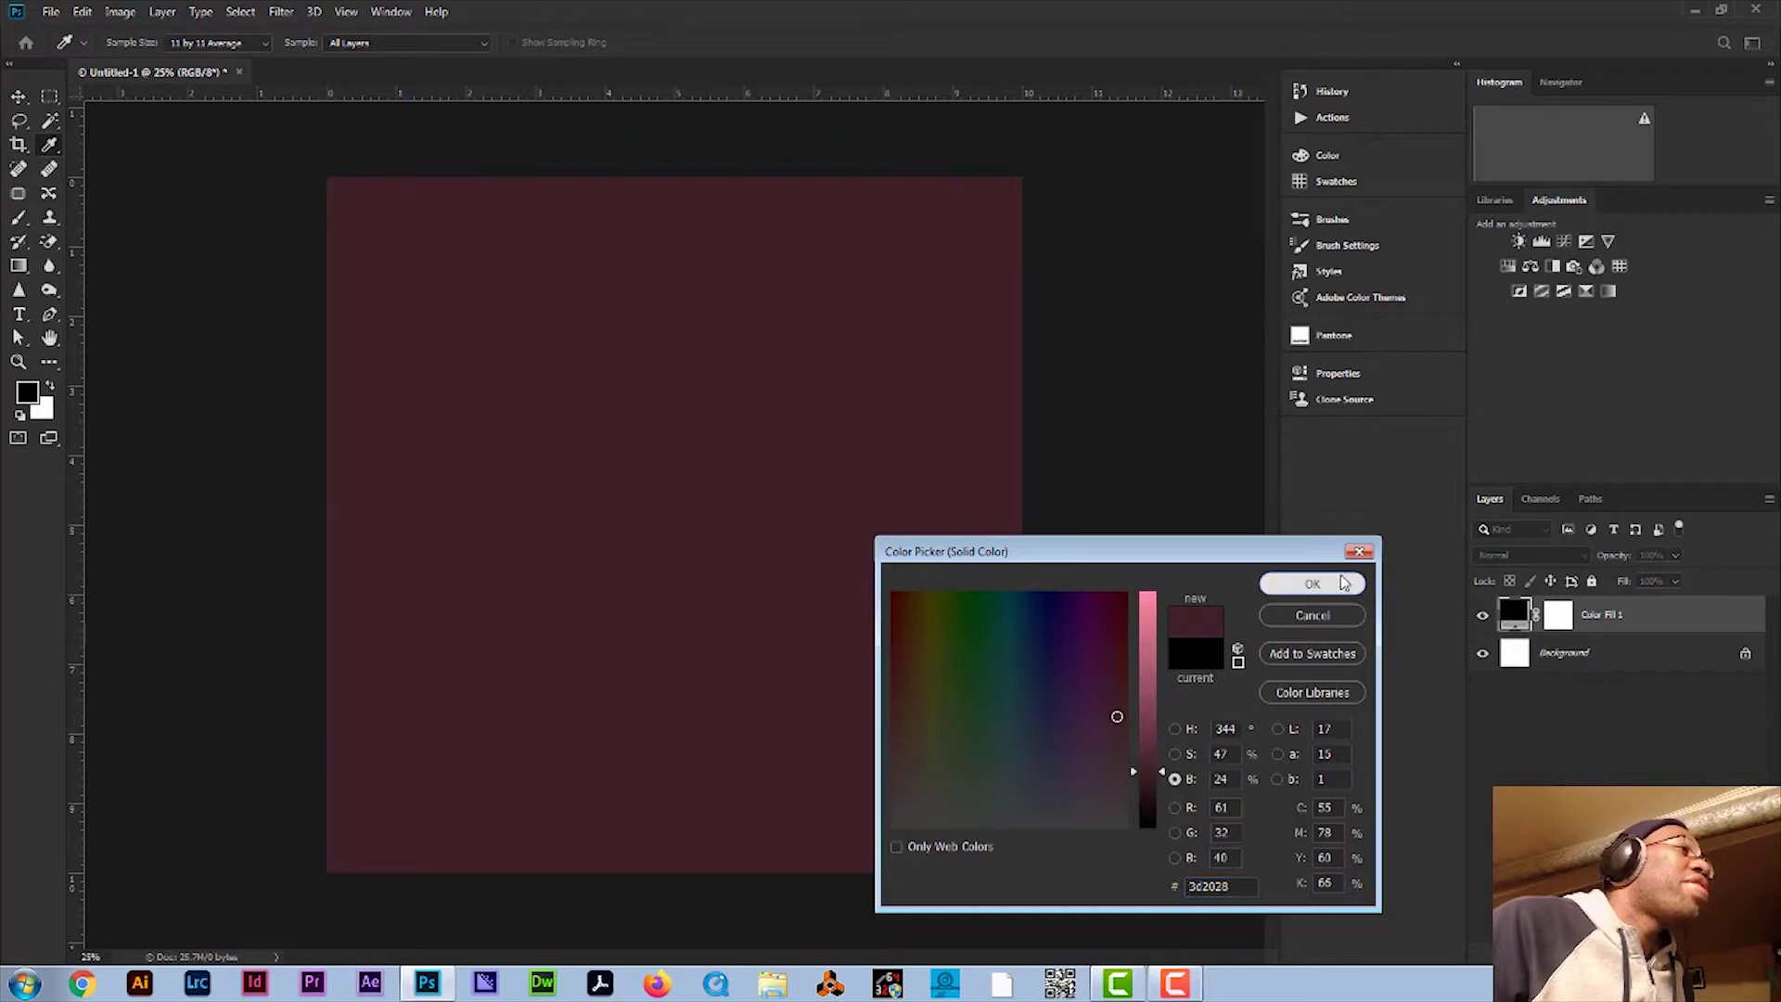
click(1310, 584)
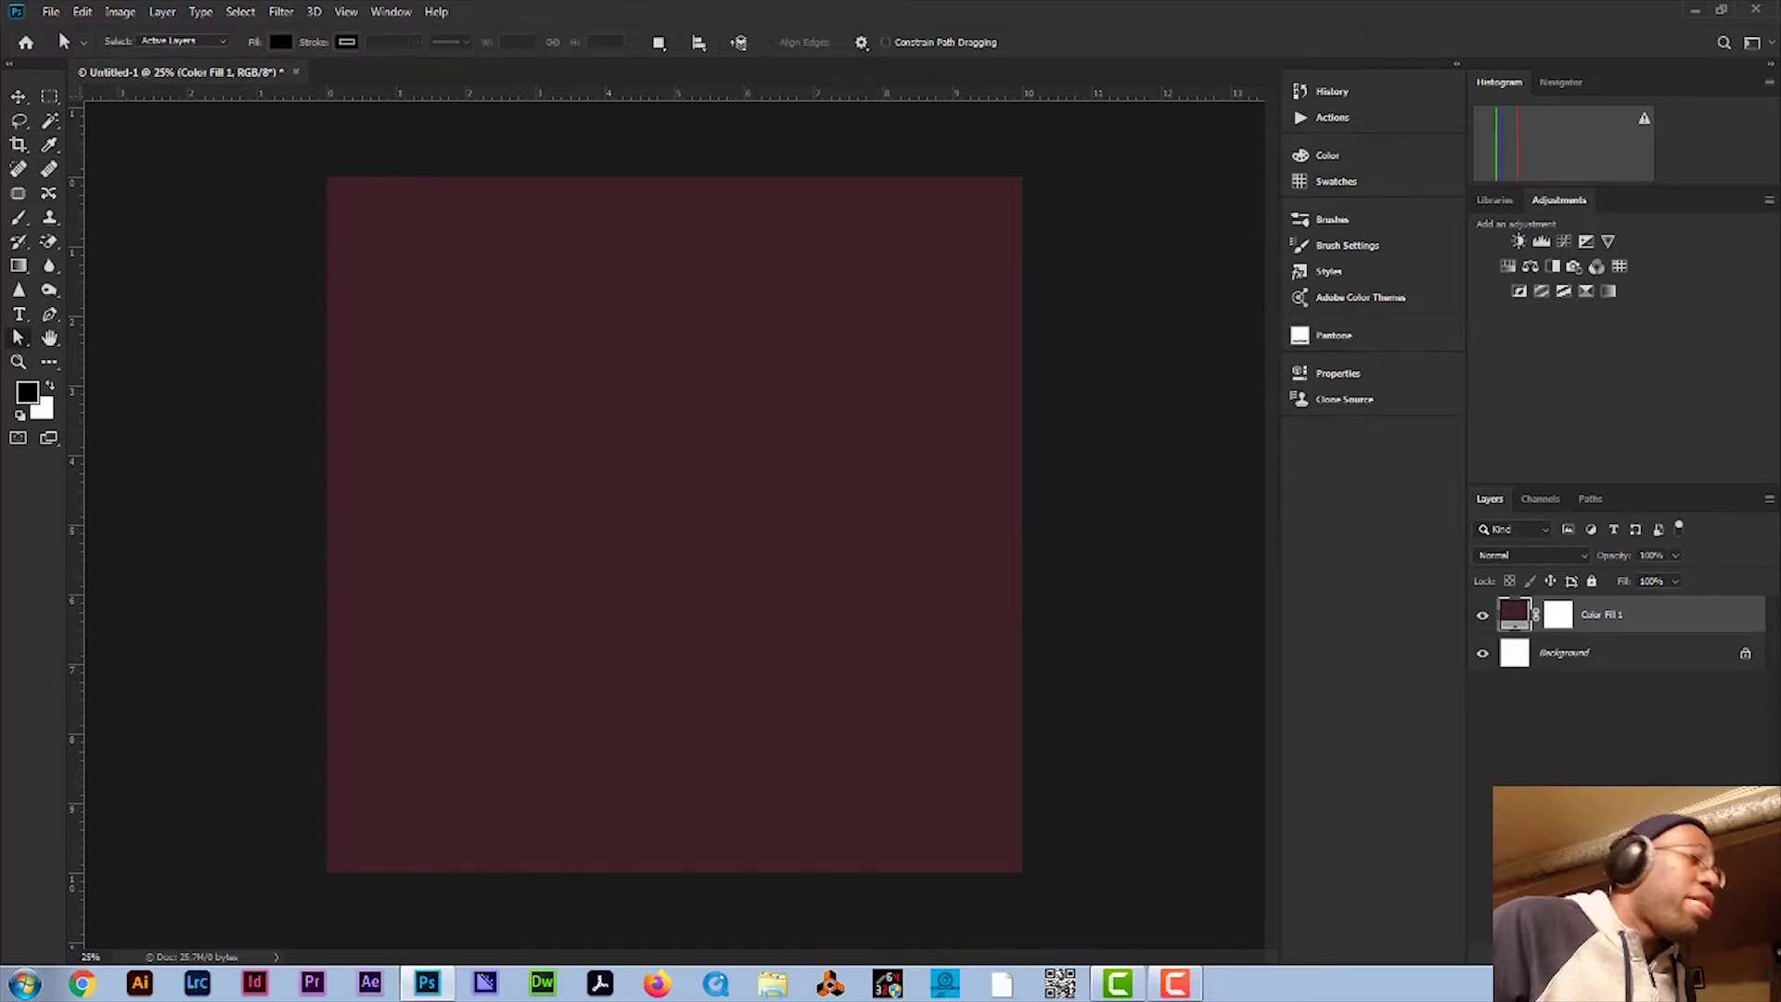
Step: Create a new empty layer above the color fill and convert it to a smart object
key(ctrl+alt+shift+n)
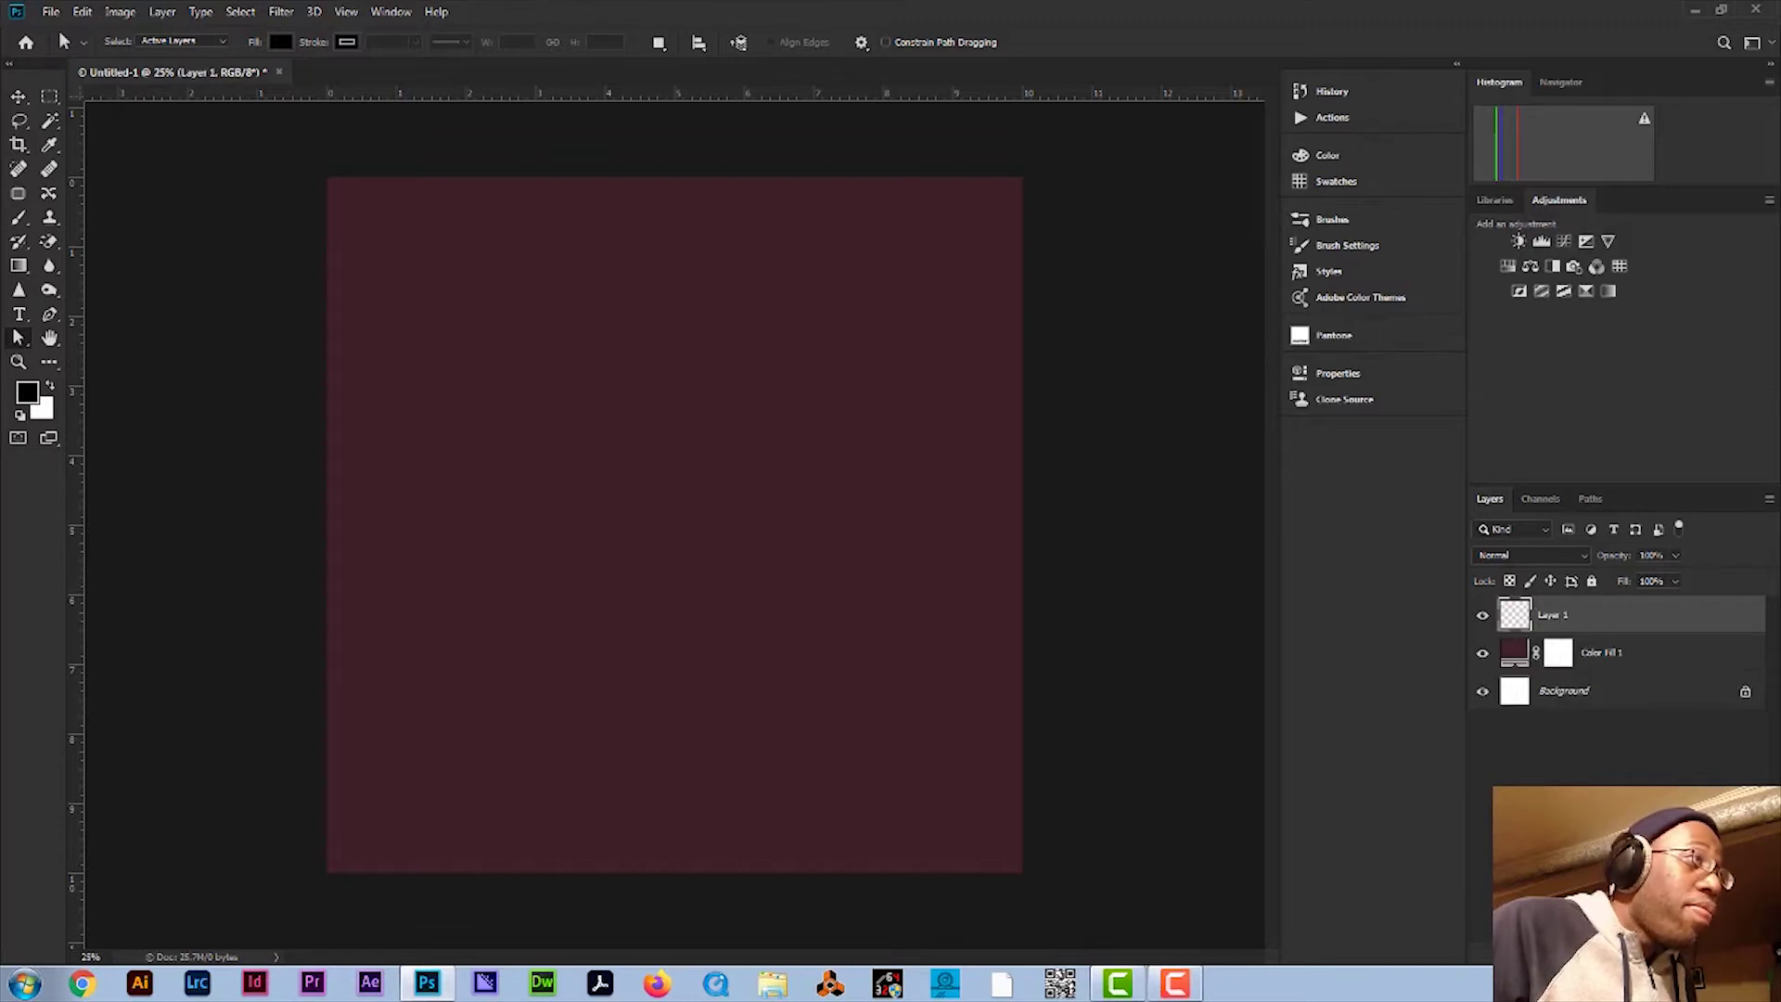
right_click(1643, 623)
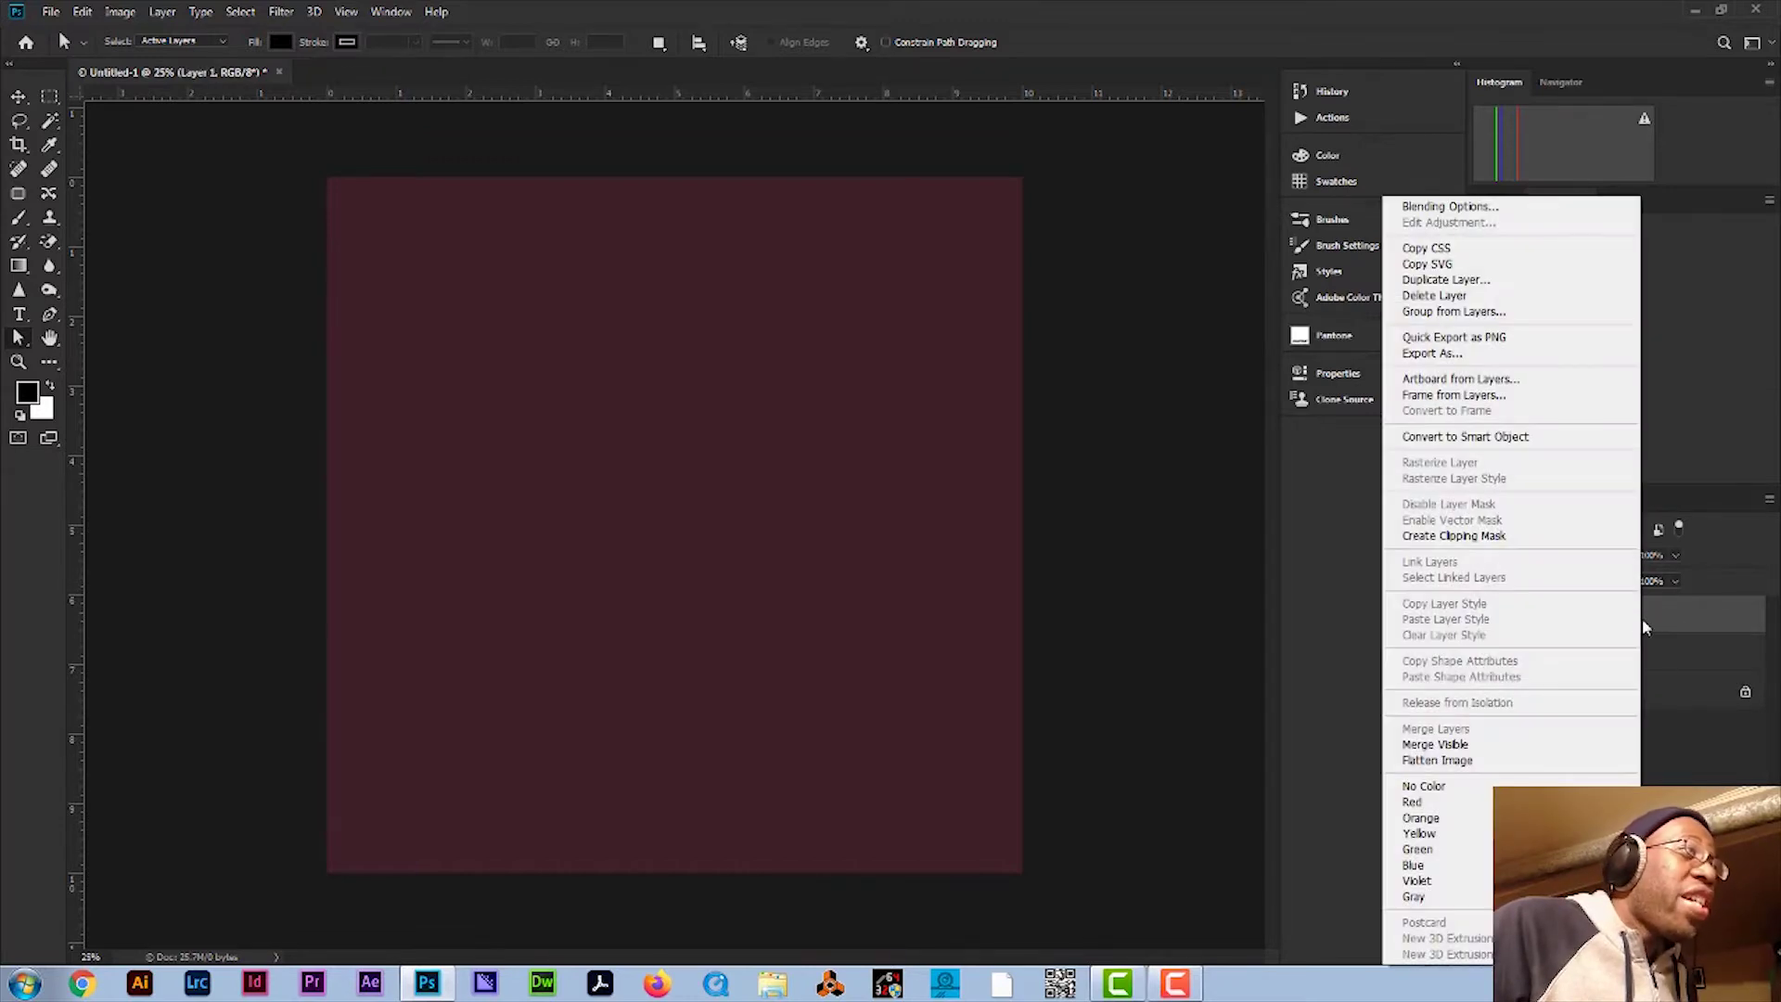
click(1533, 449)
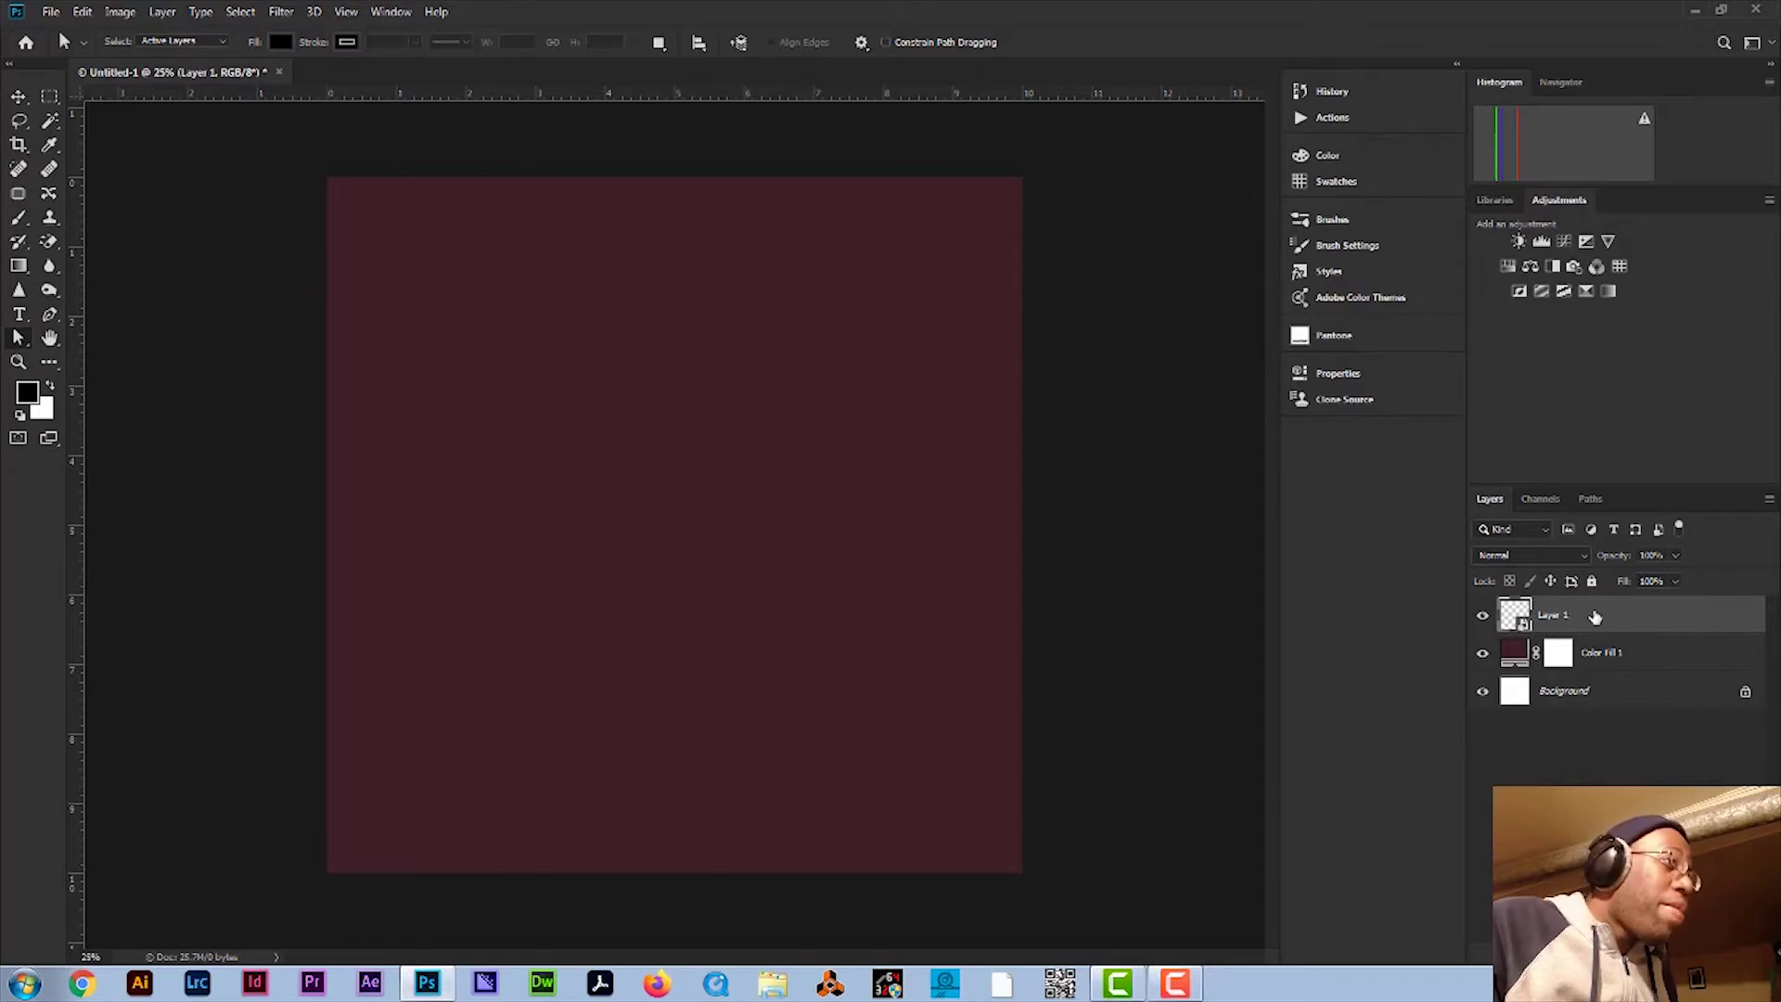
Step: Render the Clouds filter on the smart object layer
click(278, 11)
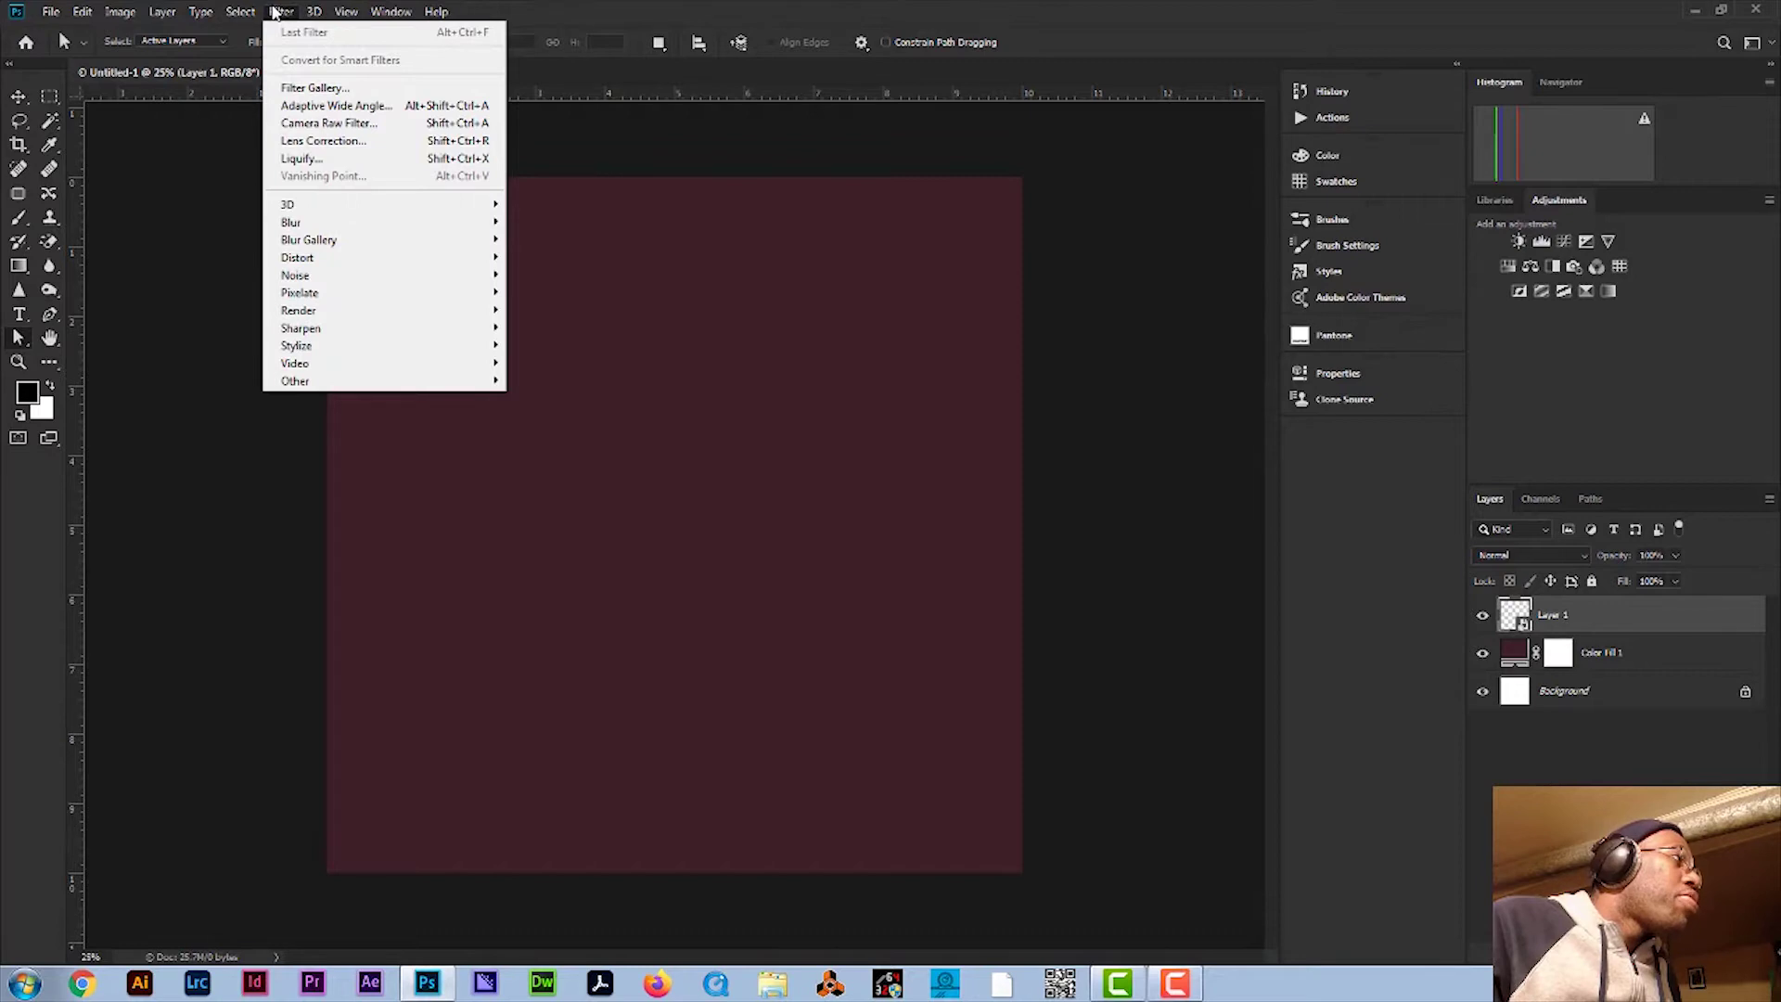
mouse_move(399, 313)
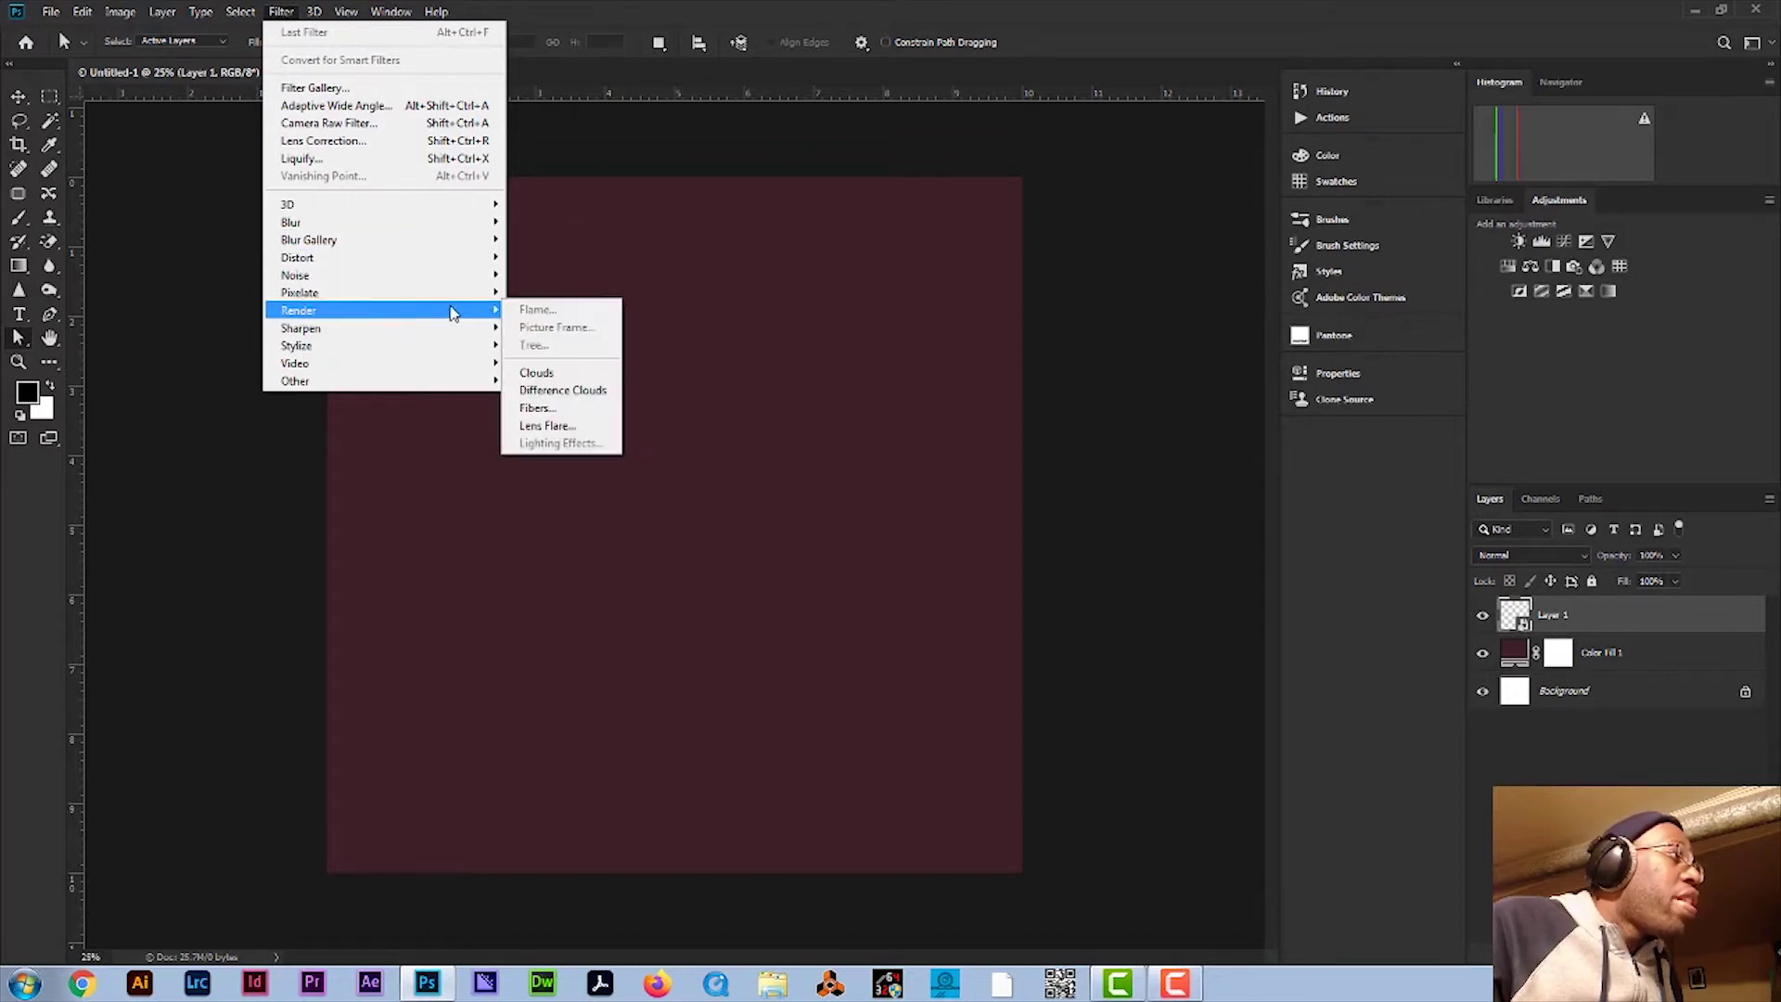
click(589, 376)
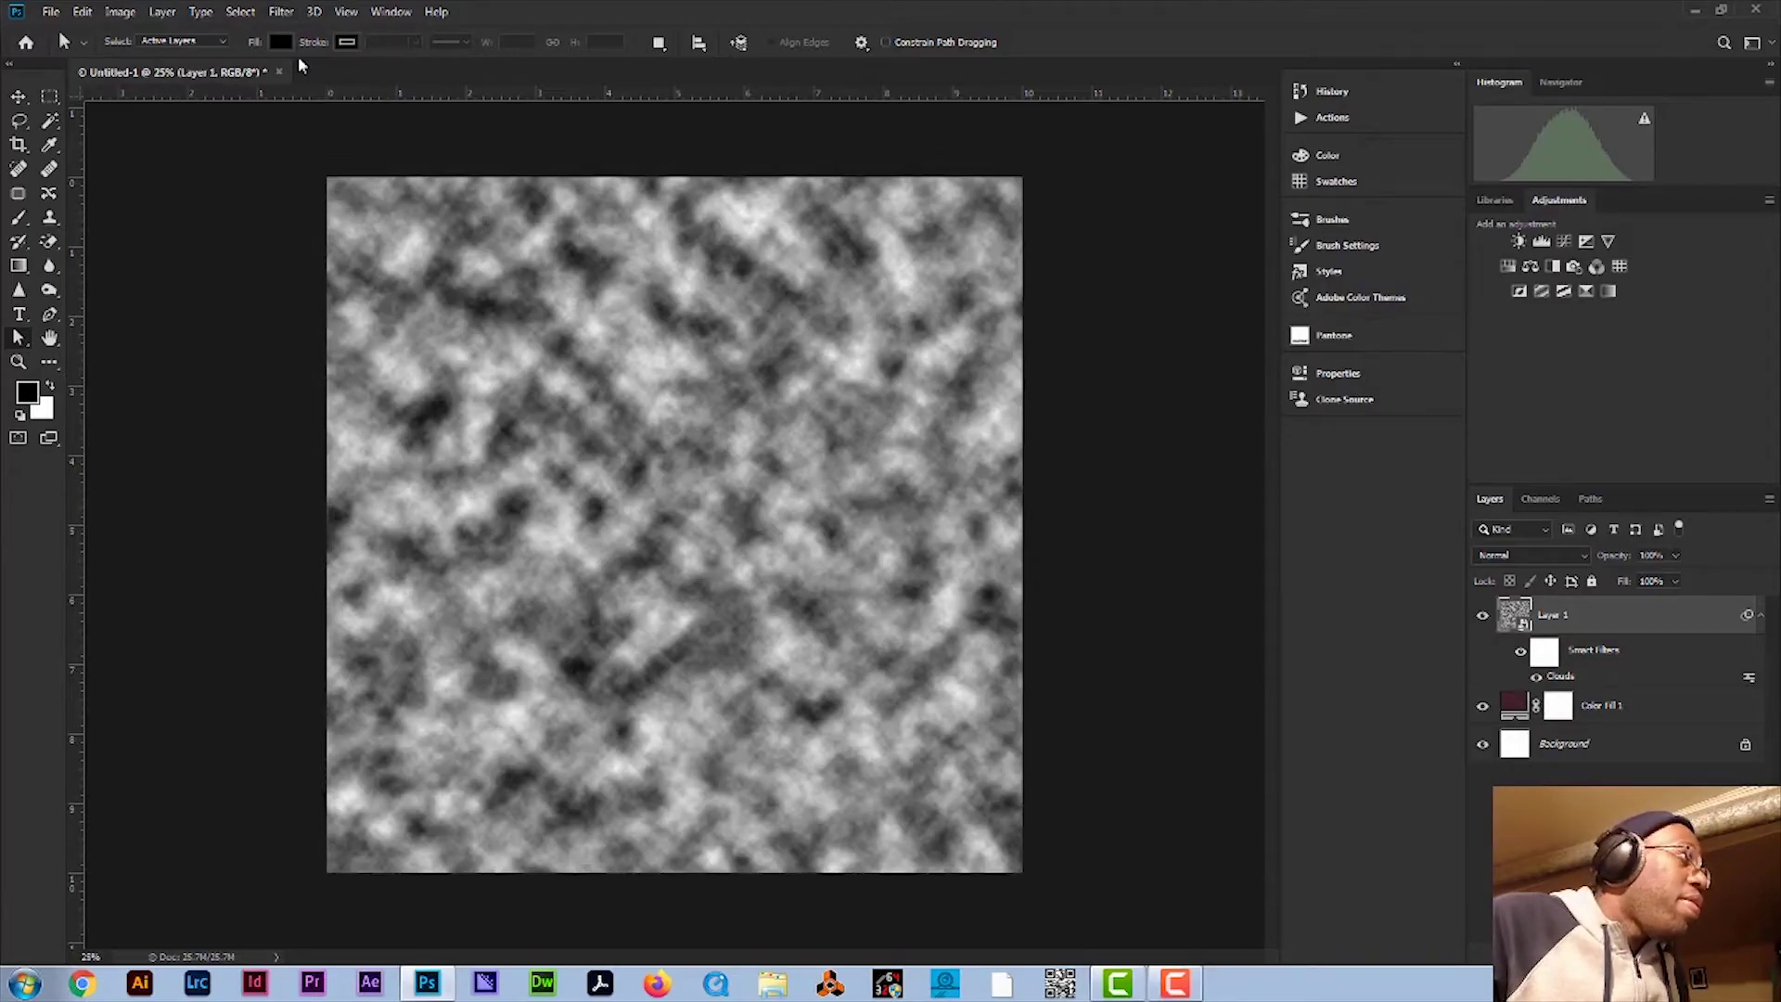
Step: Apply a Gaussian Blur with a 12.5-pixel radius to the clouds layer
click(280, 12)
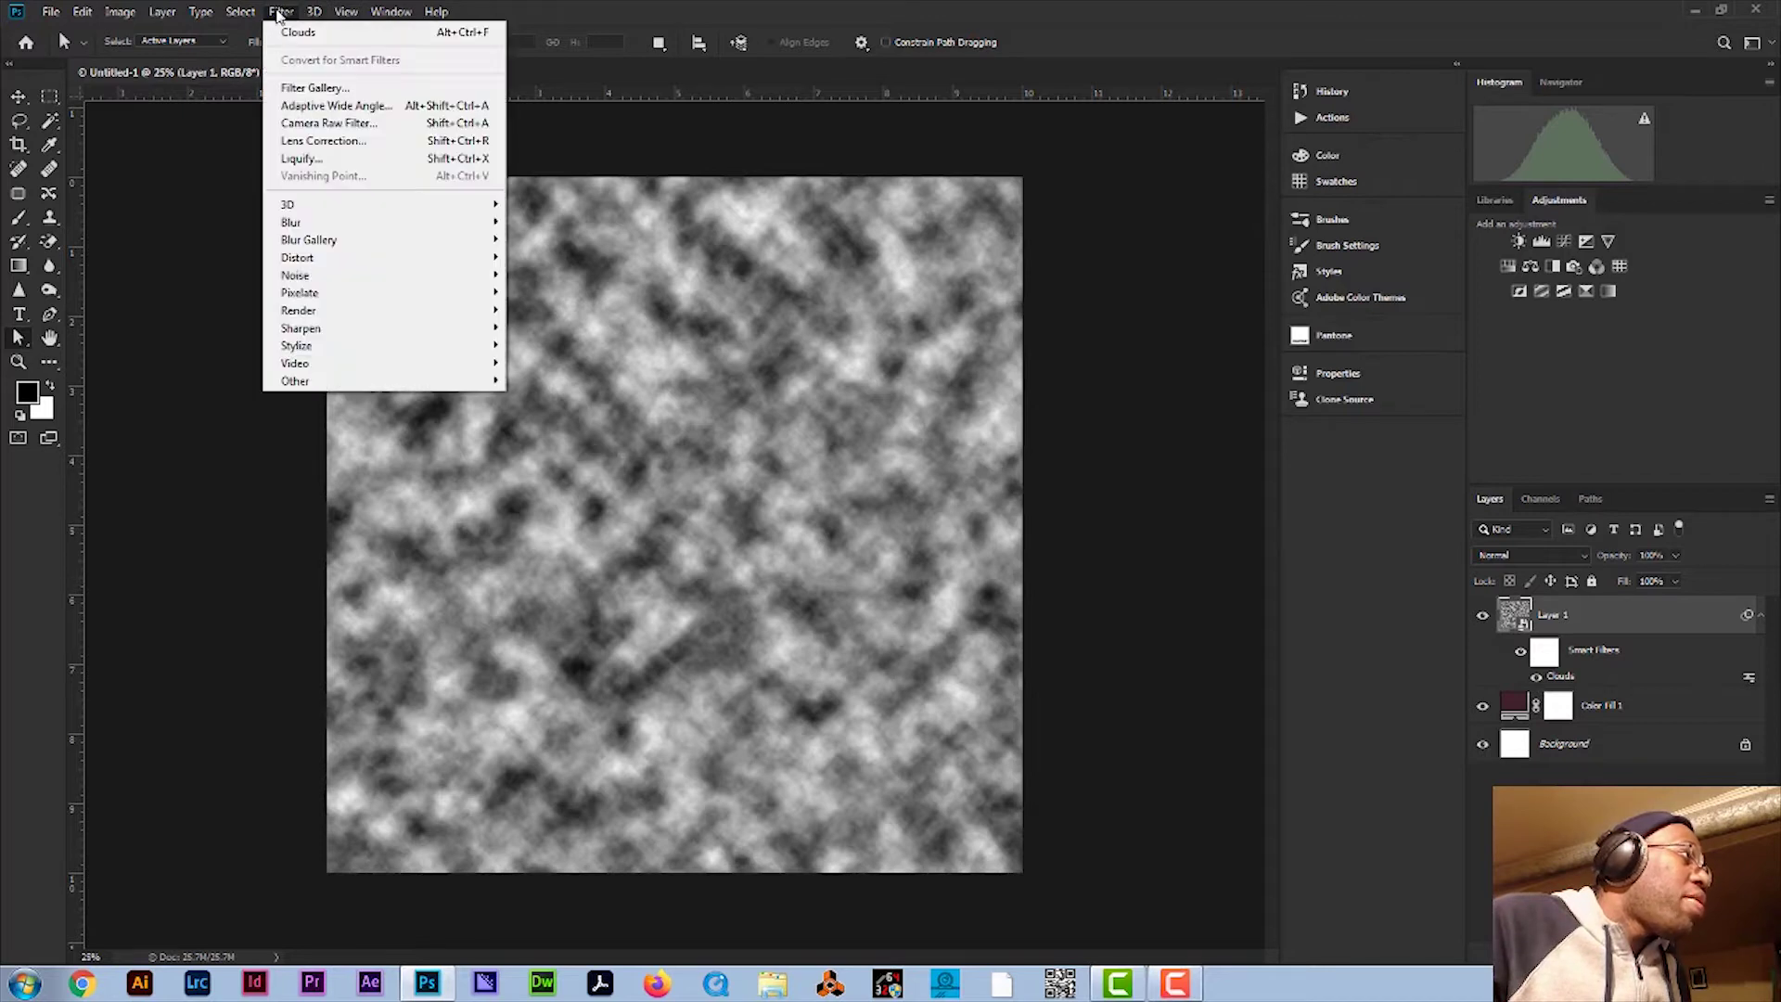
mouse_move(349, 226)
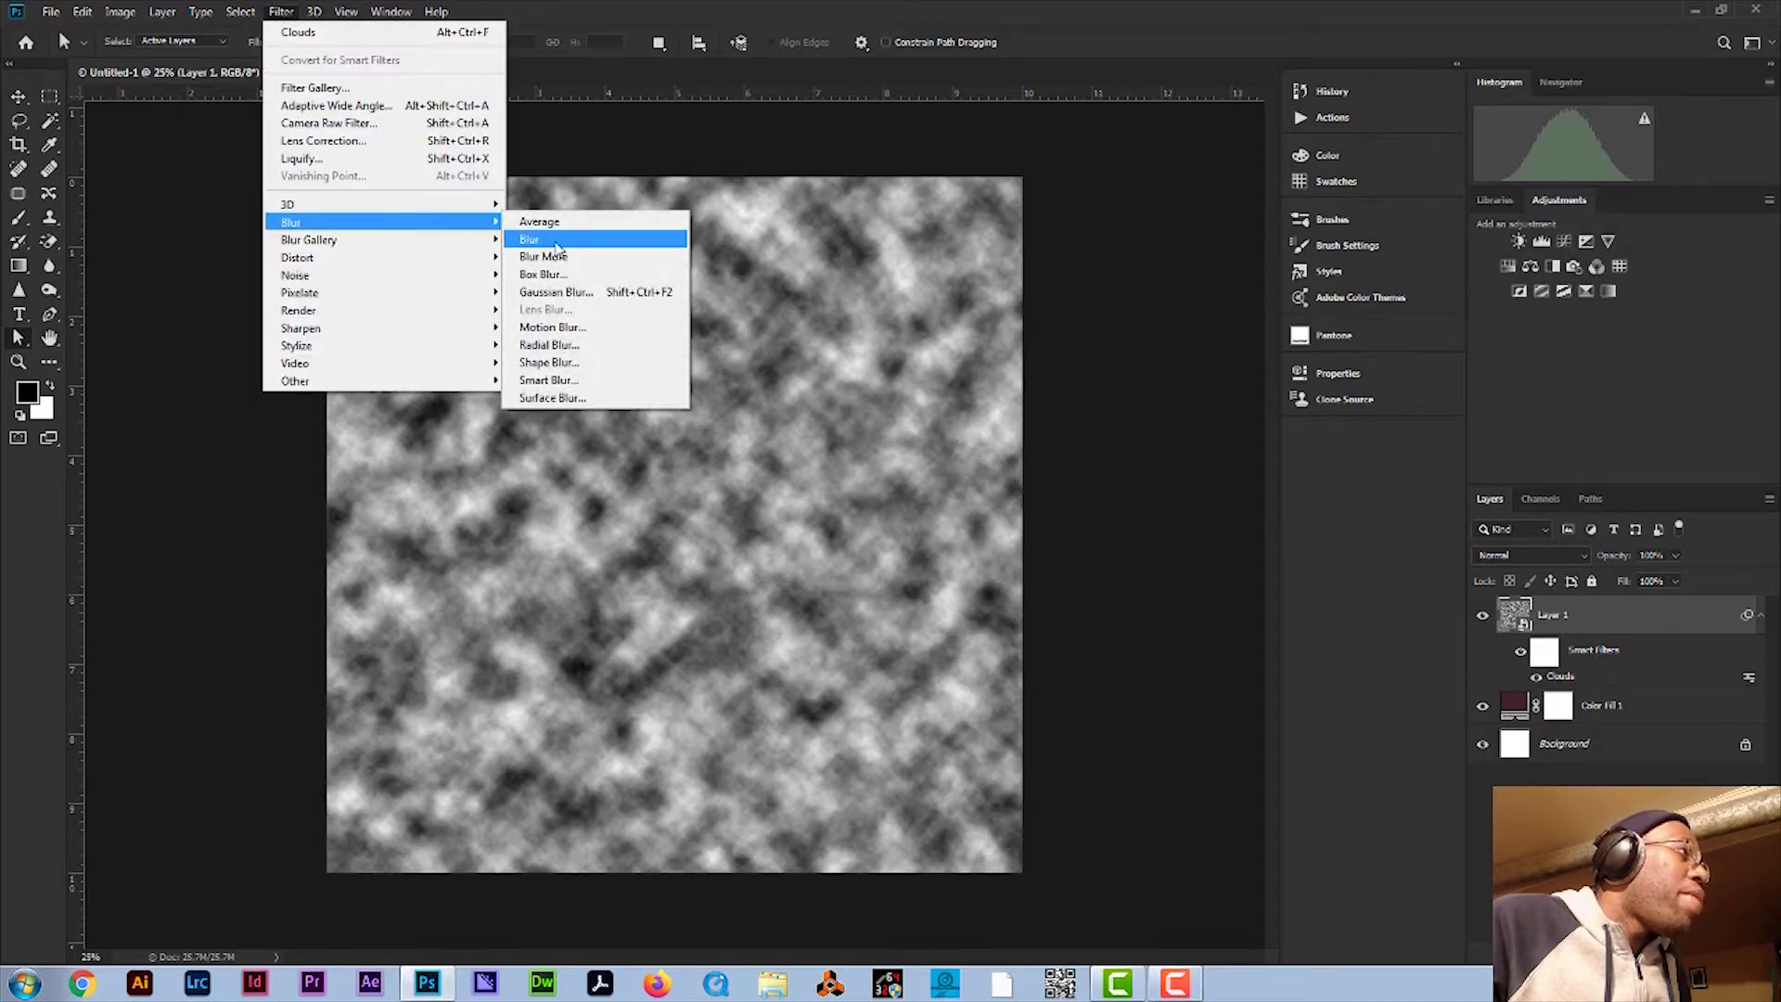
click(570, 294)
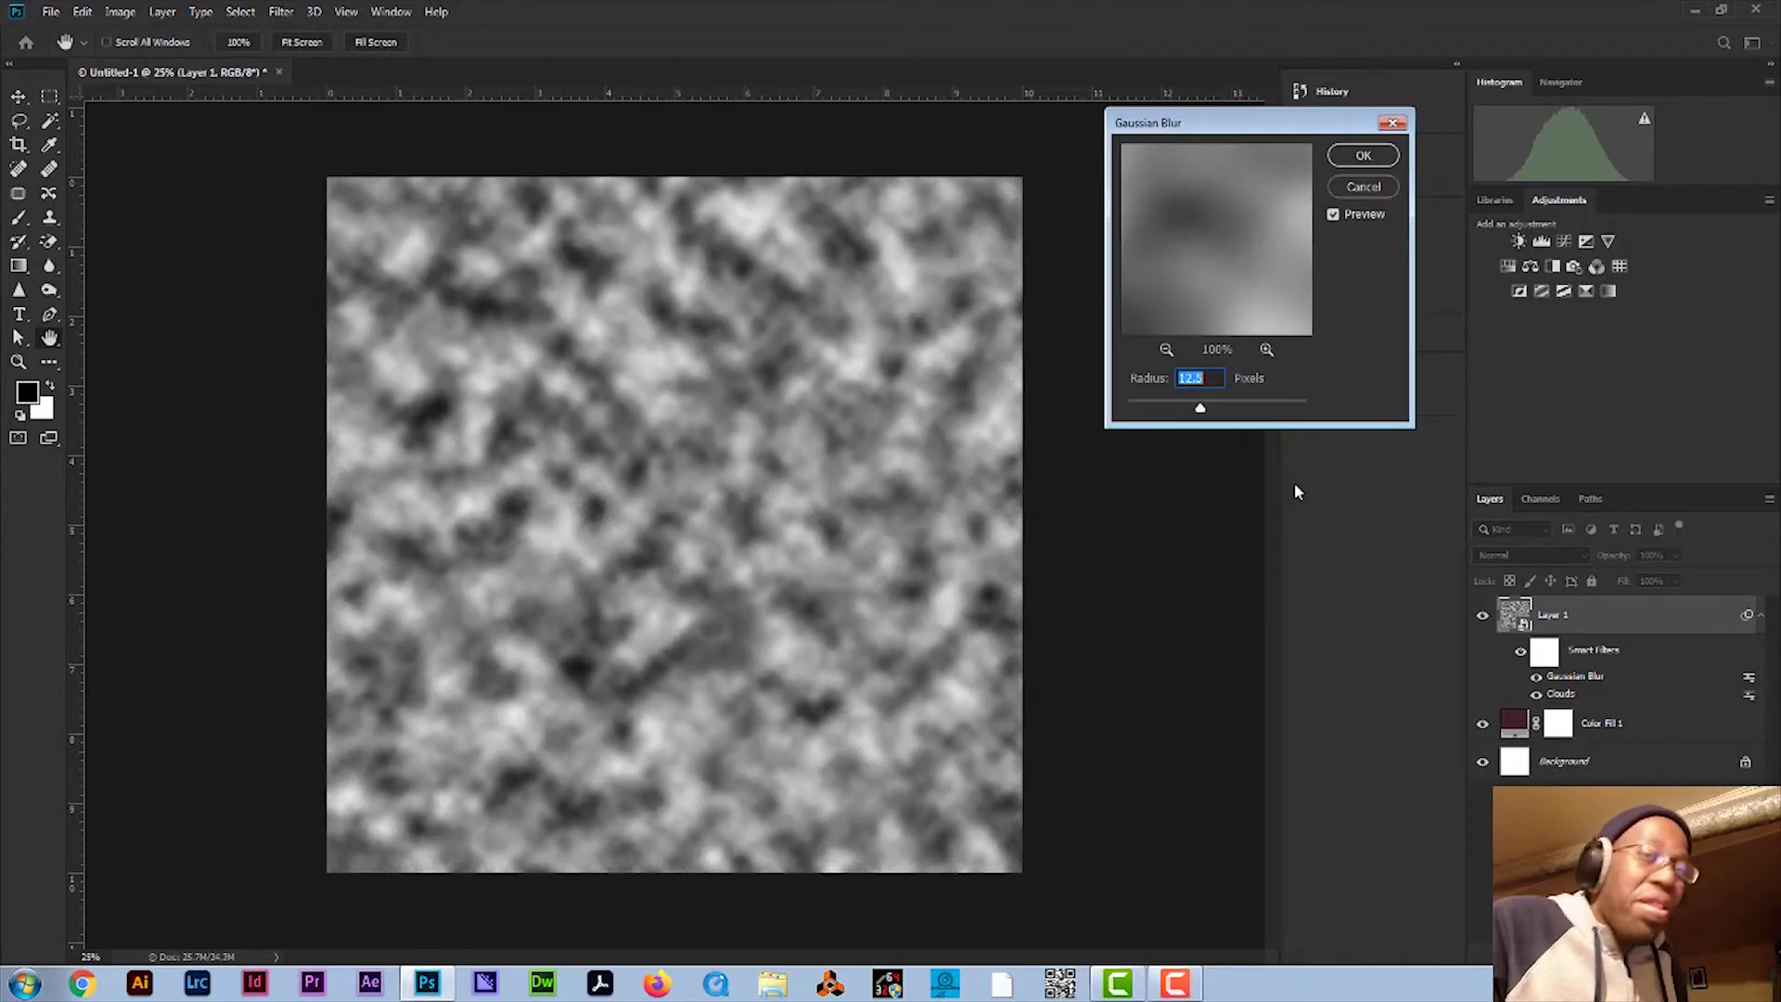
click(1363, 157)
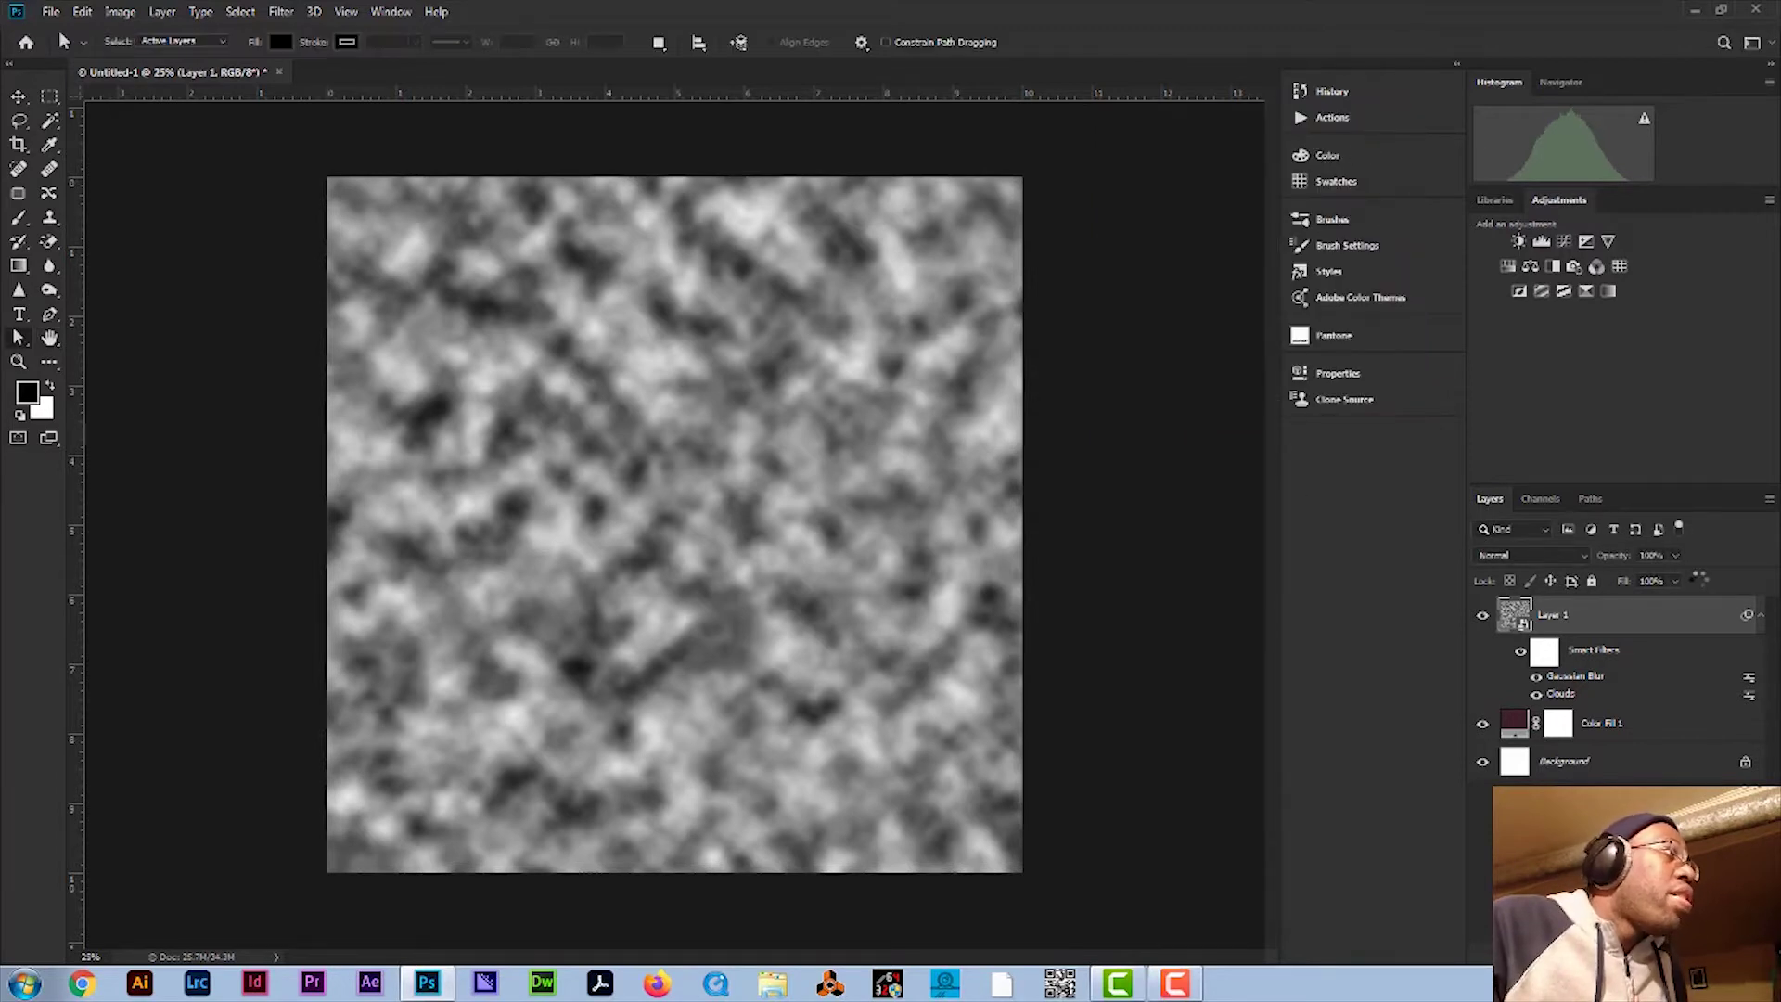
Step: Apply a Threshold adjustment at a level of about 145 to the blurred clouds layer
click(121, 12)
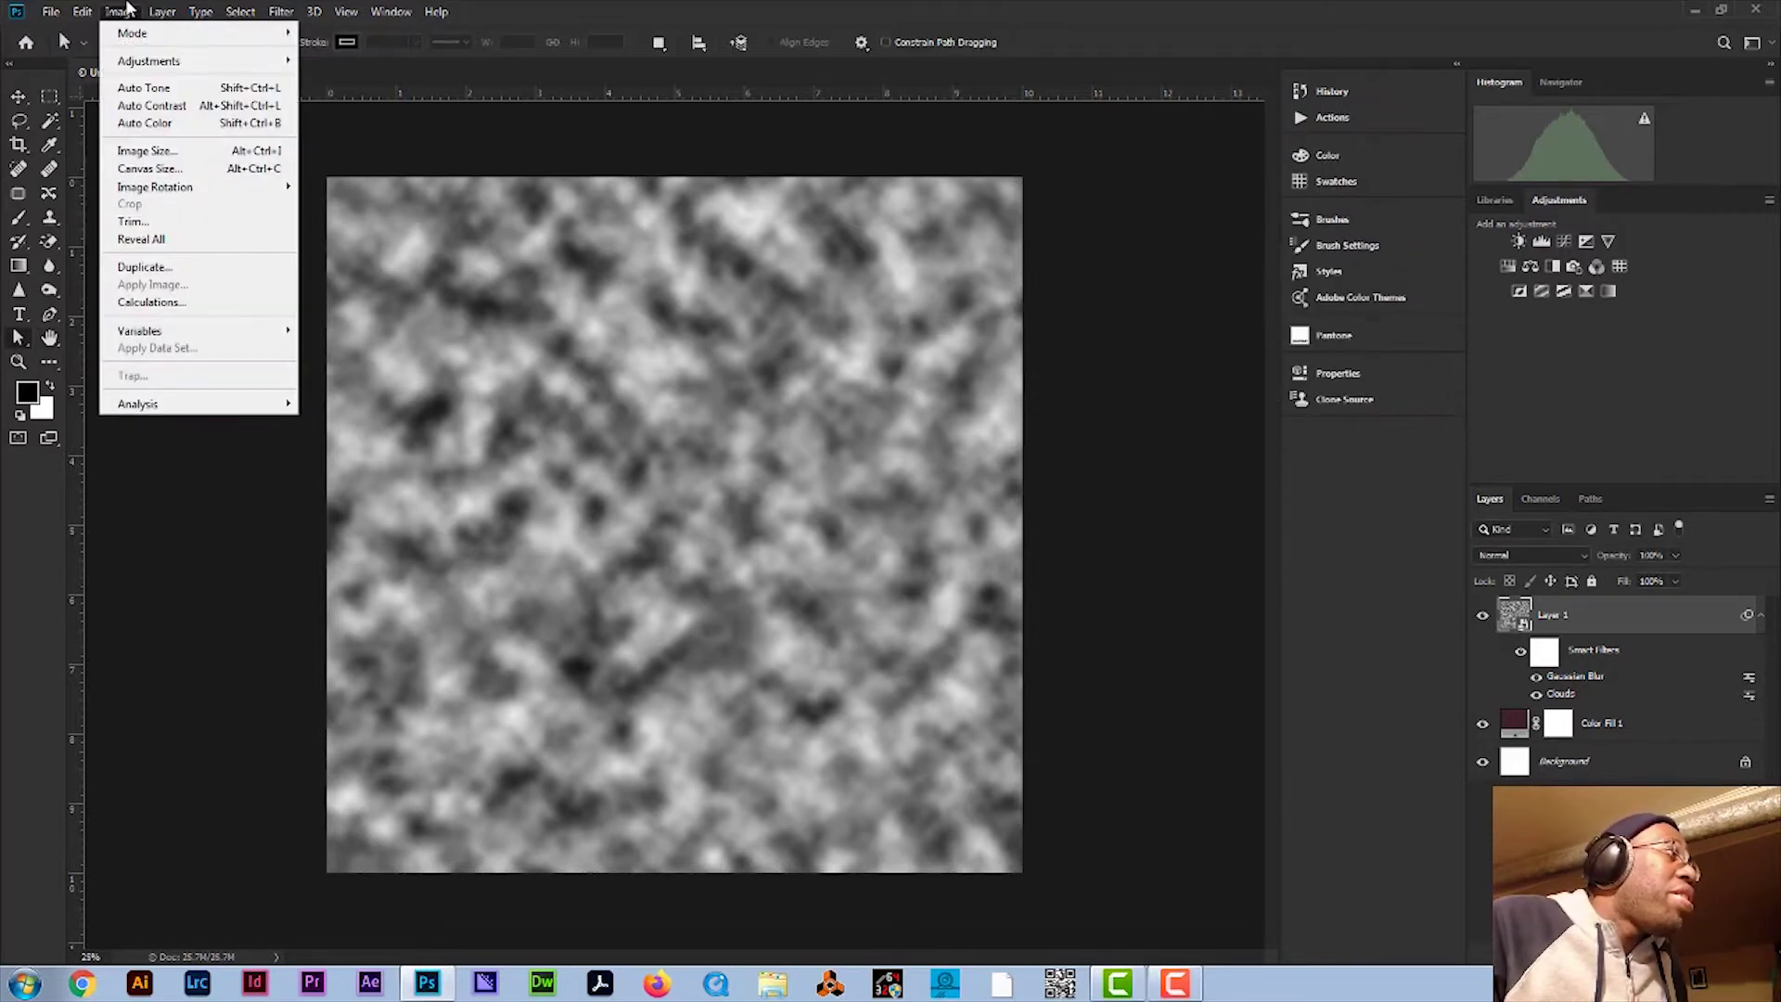
mouse_move(151, 68)
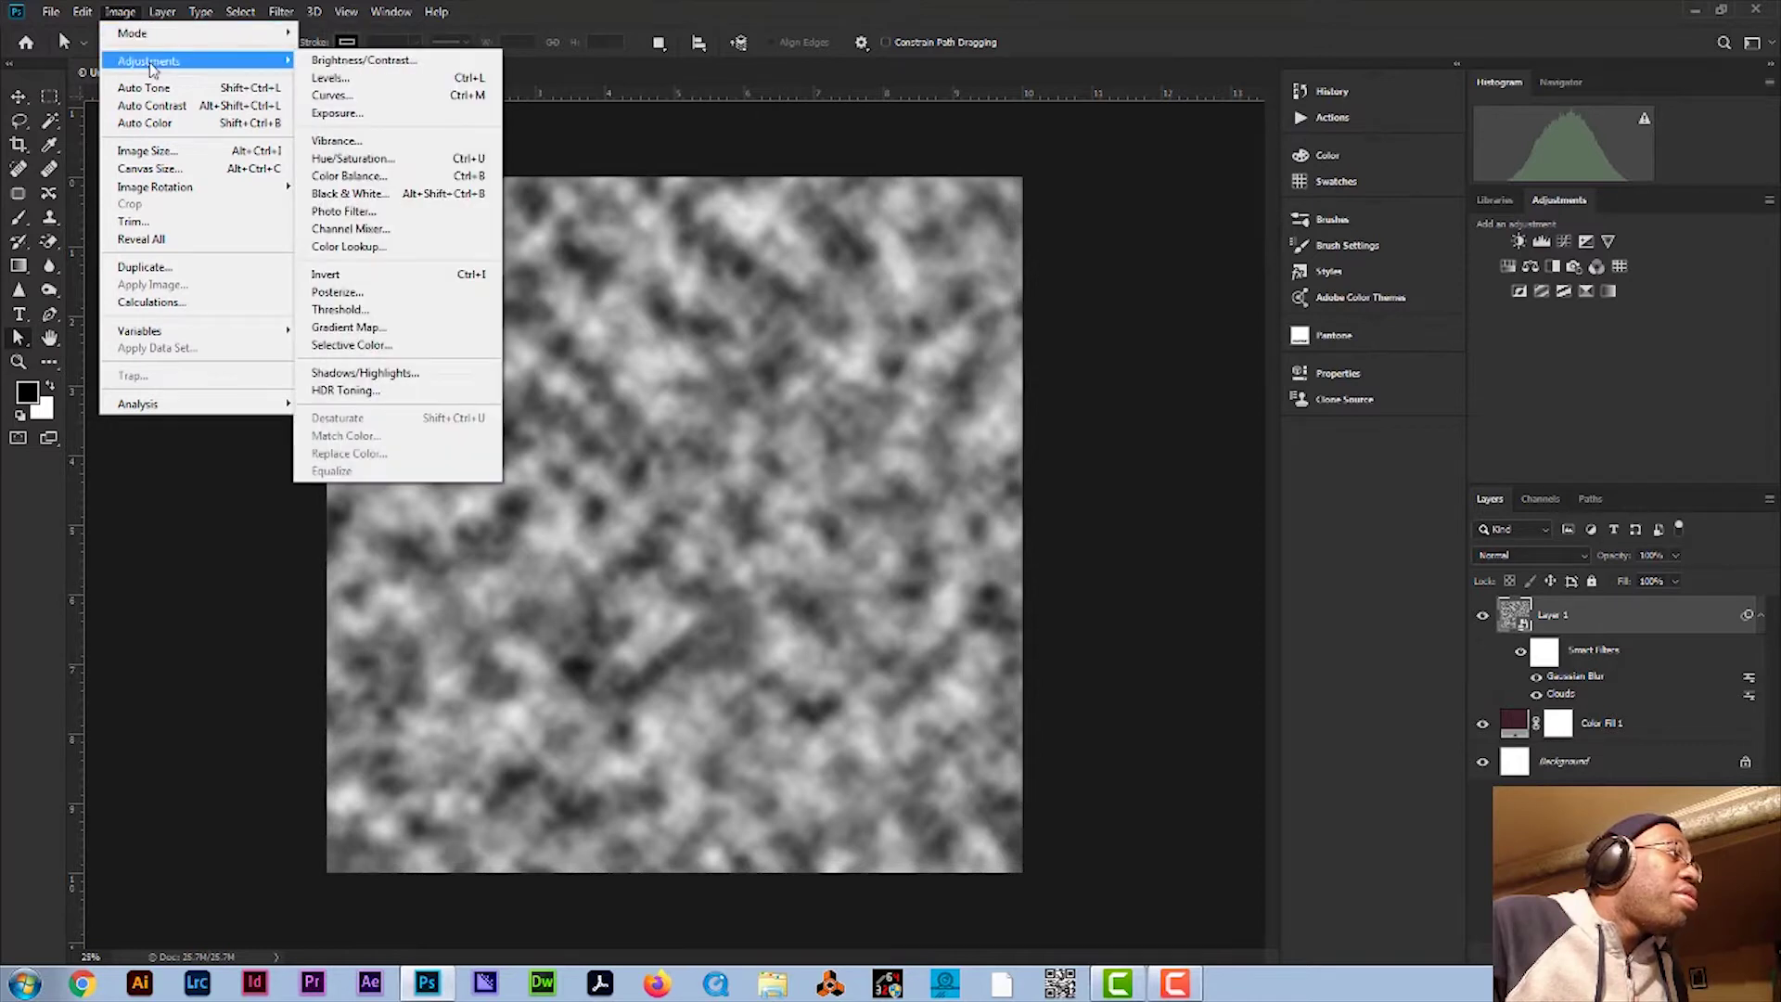
click(432, 310)
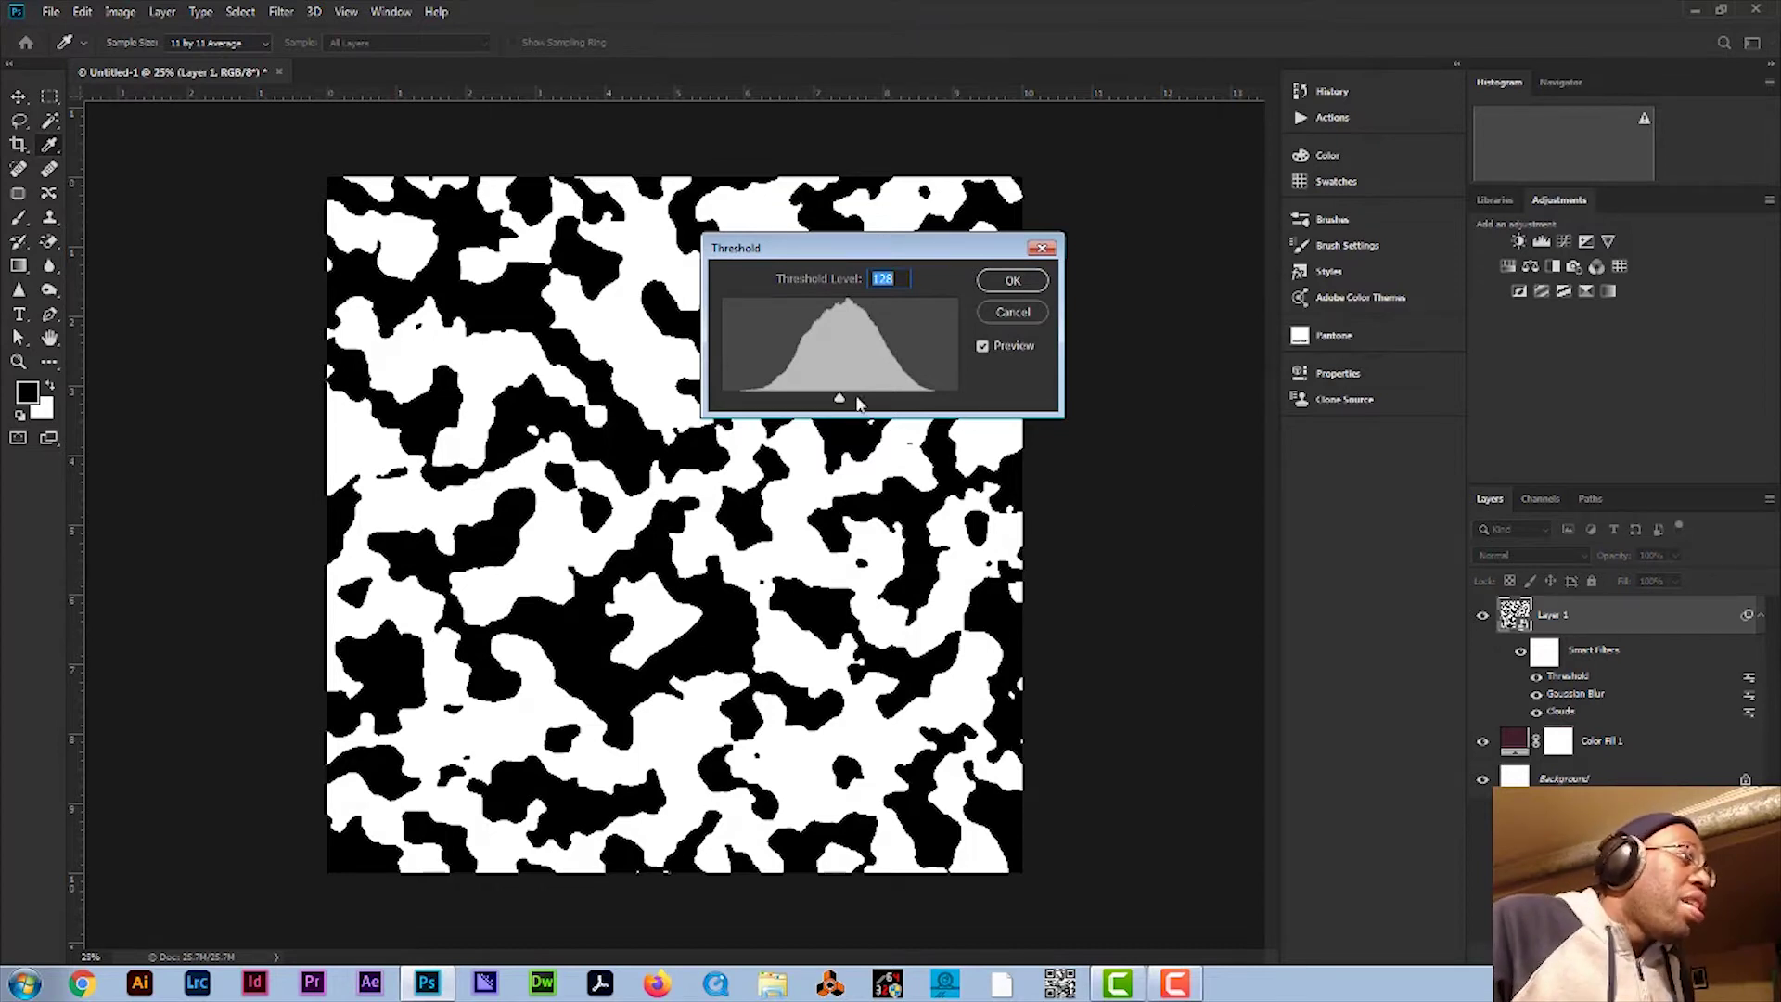
mouse_move(840, 398)
mouse_down()
mouse_move(874, 398)
mouse_move(834, 396)
mouse_up()
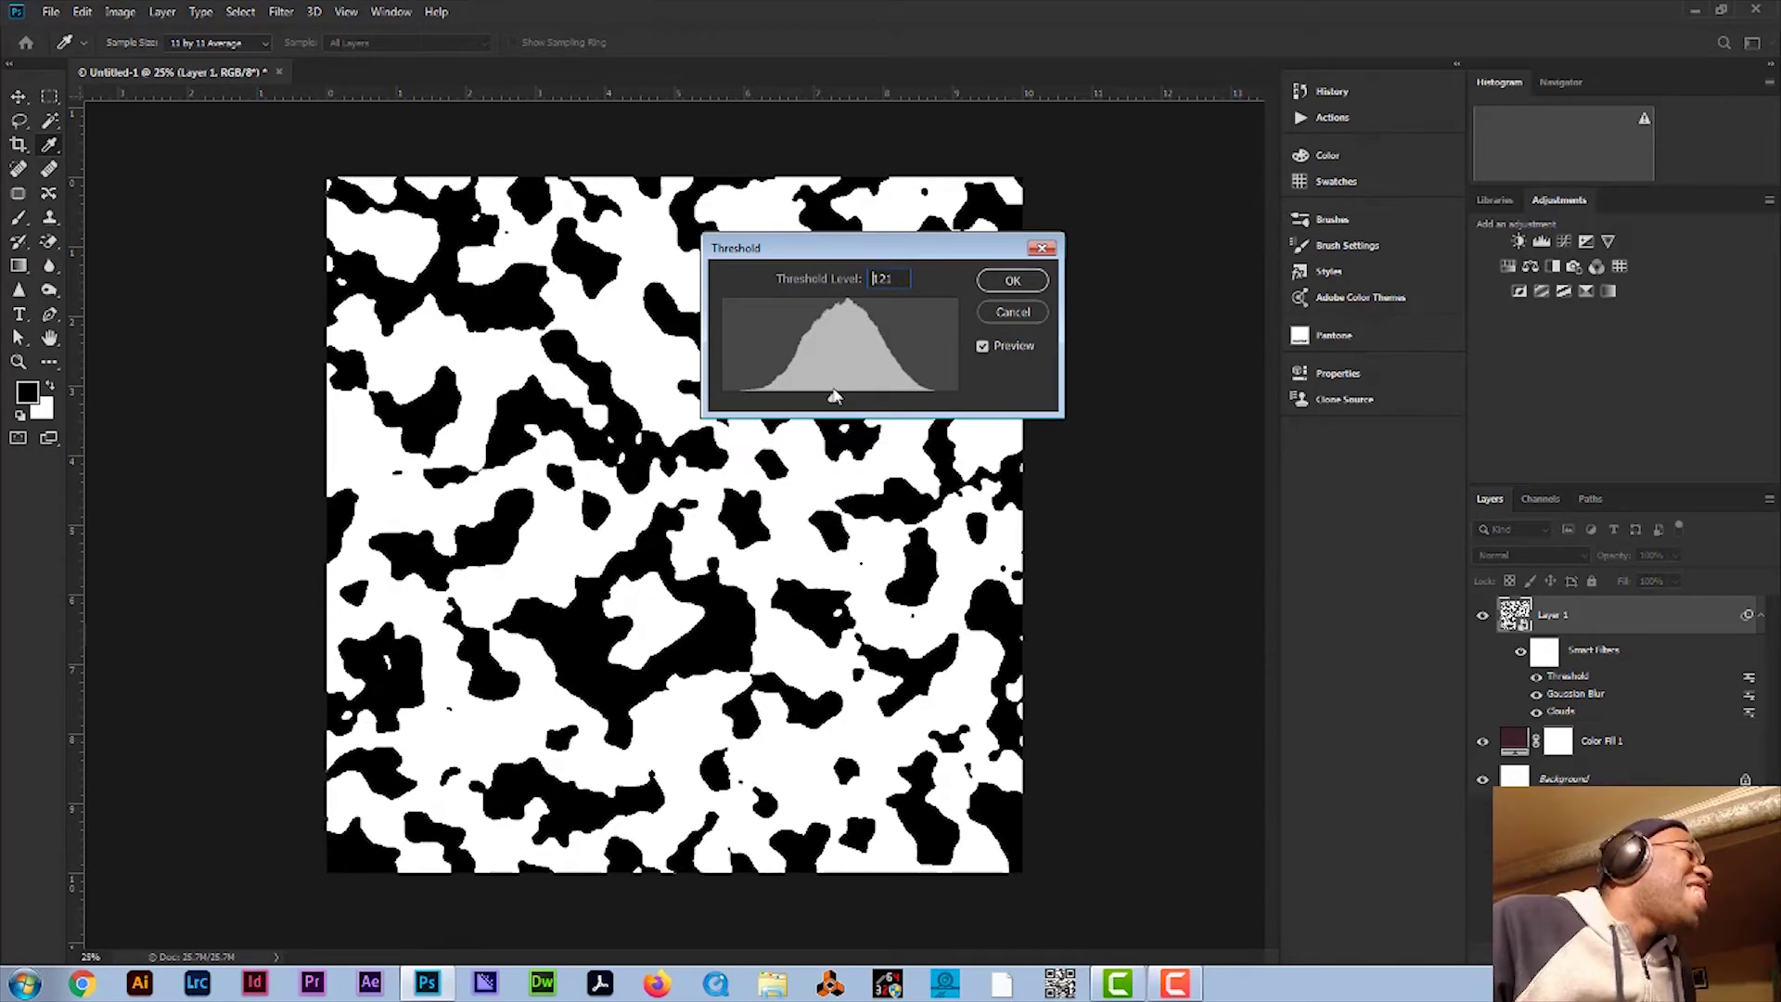
drag(834, 396, 856, 394)
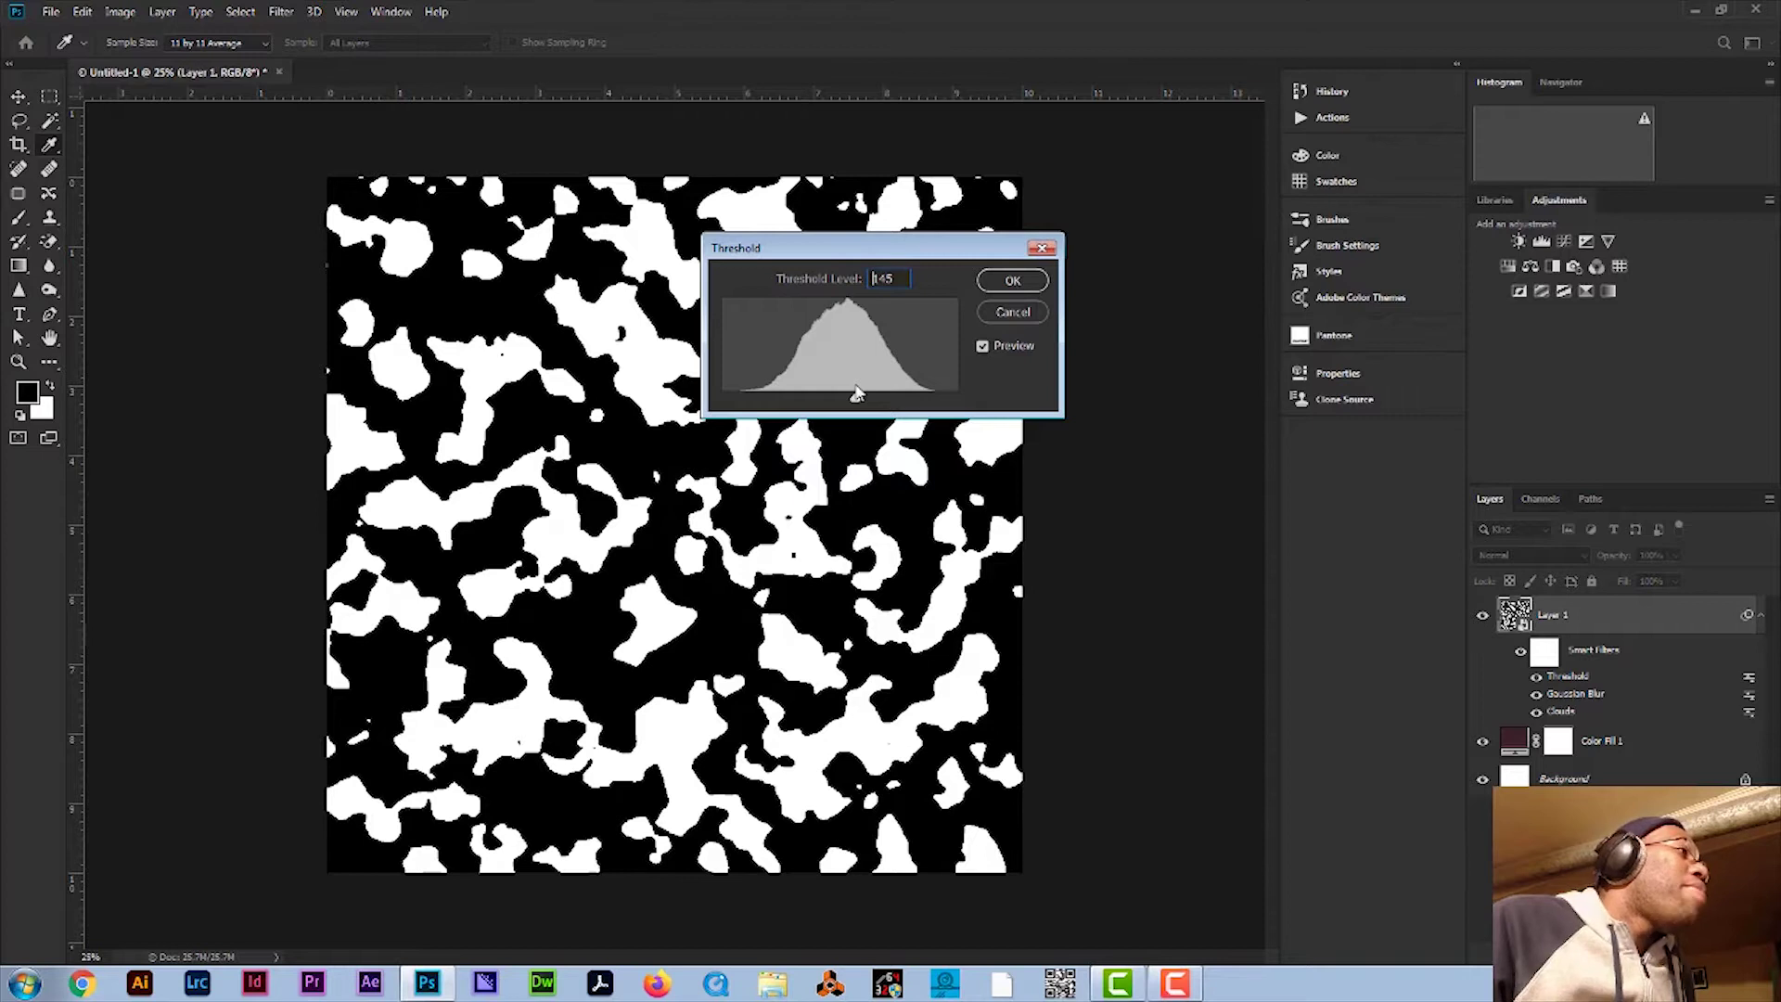
drag(856, 394, 855, 396)
click(1013, 280)
key(a)
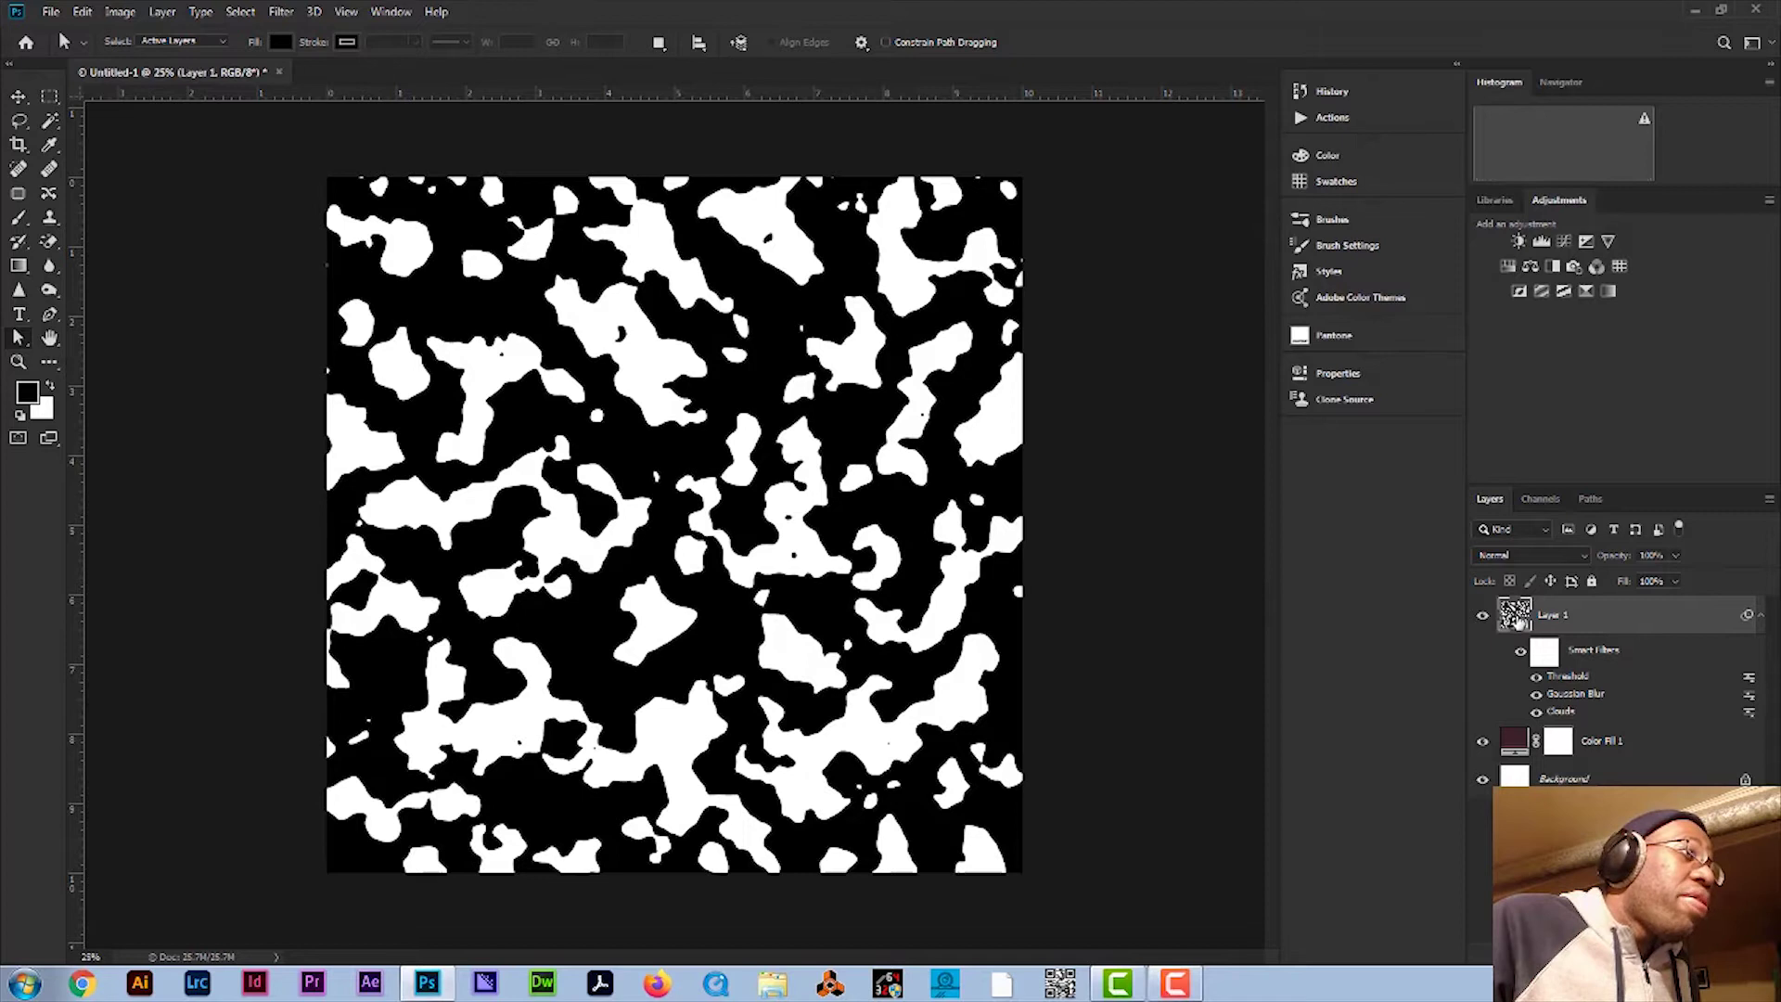
Step: Hide the black areas of Layer 1 by setting the Blend If black point for This Layer to 2
double_click(1656, 629)
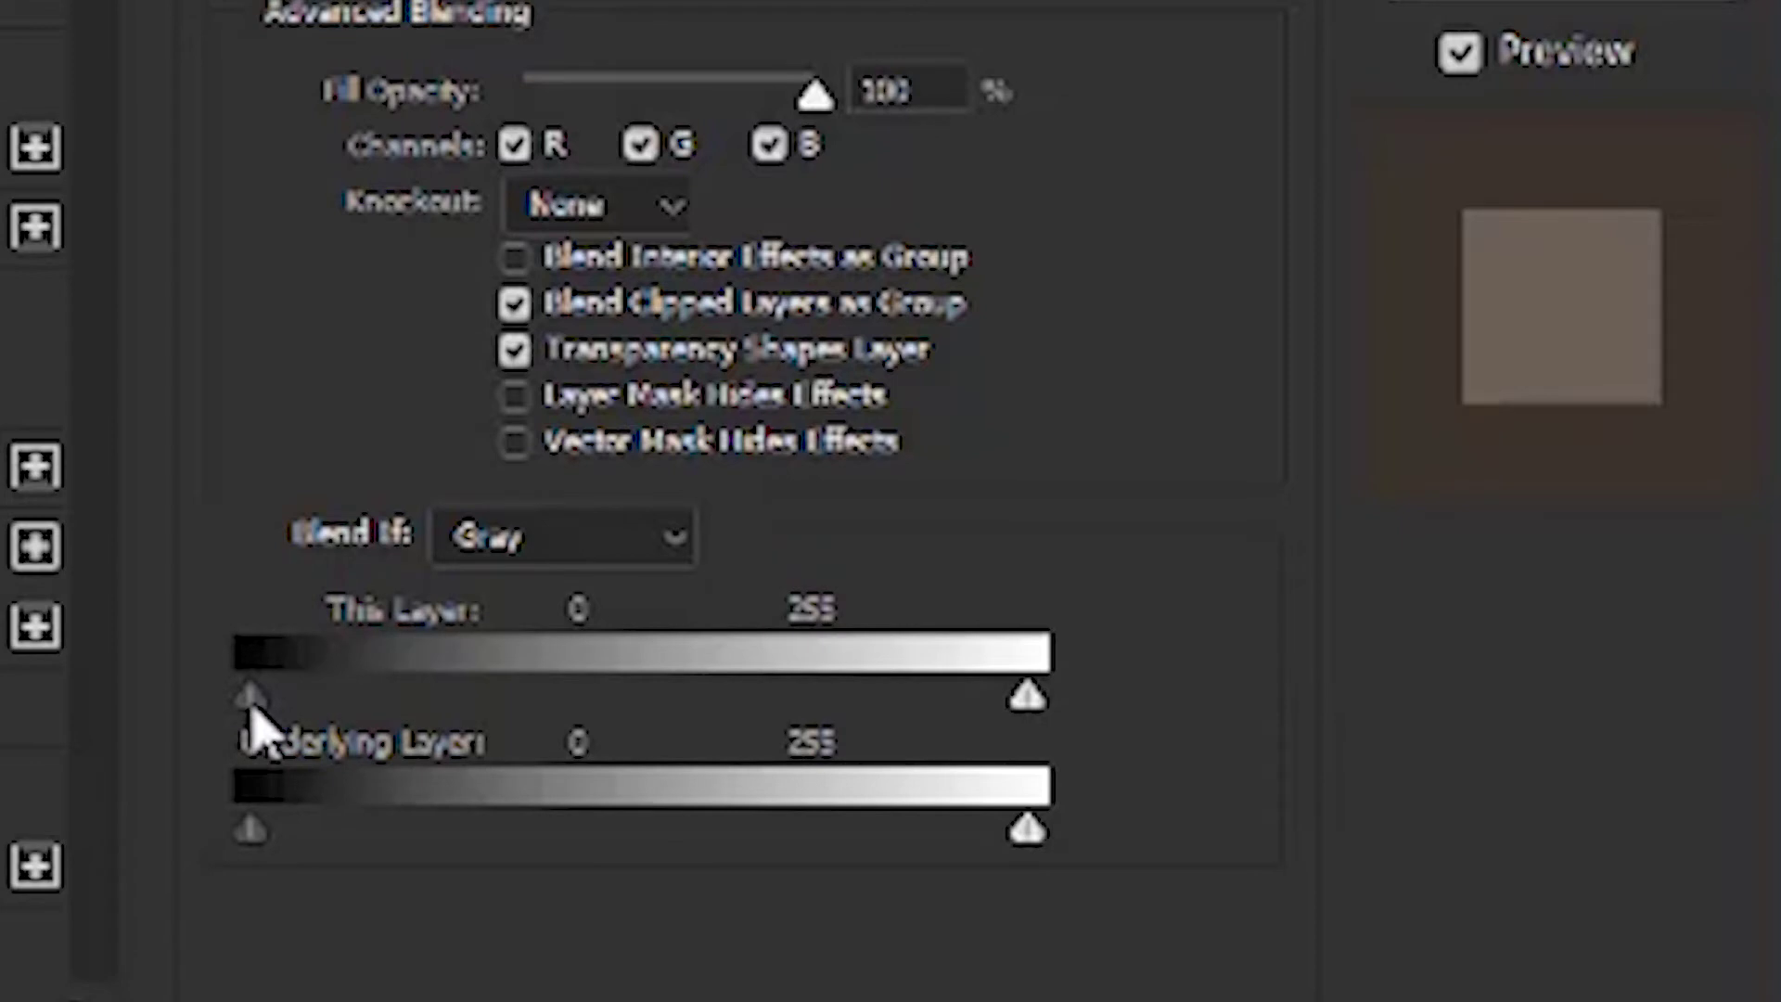
drag(250, 703, 256, 714)
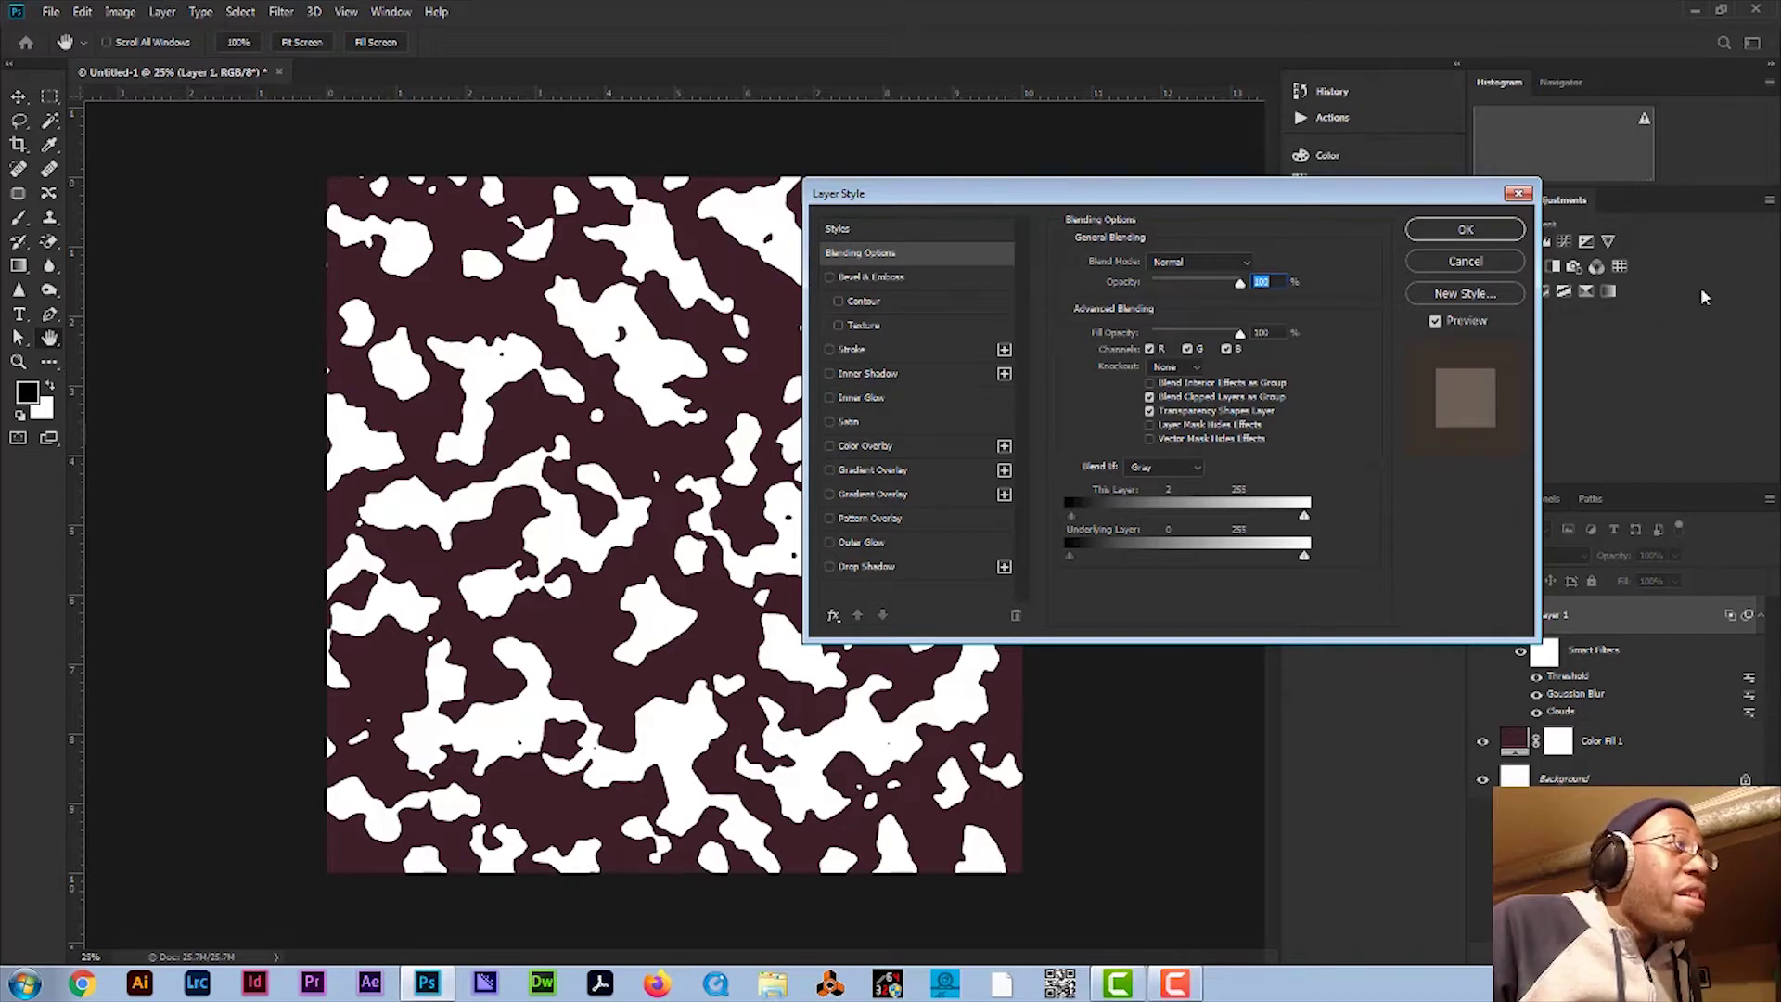
click(1481, 233)
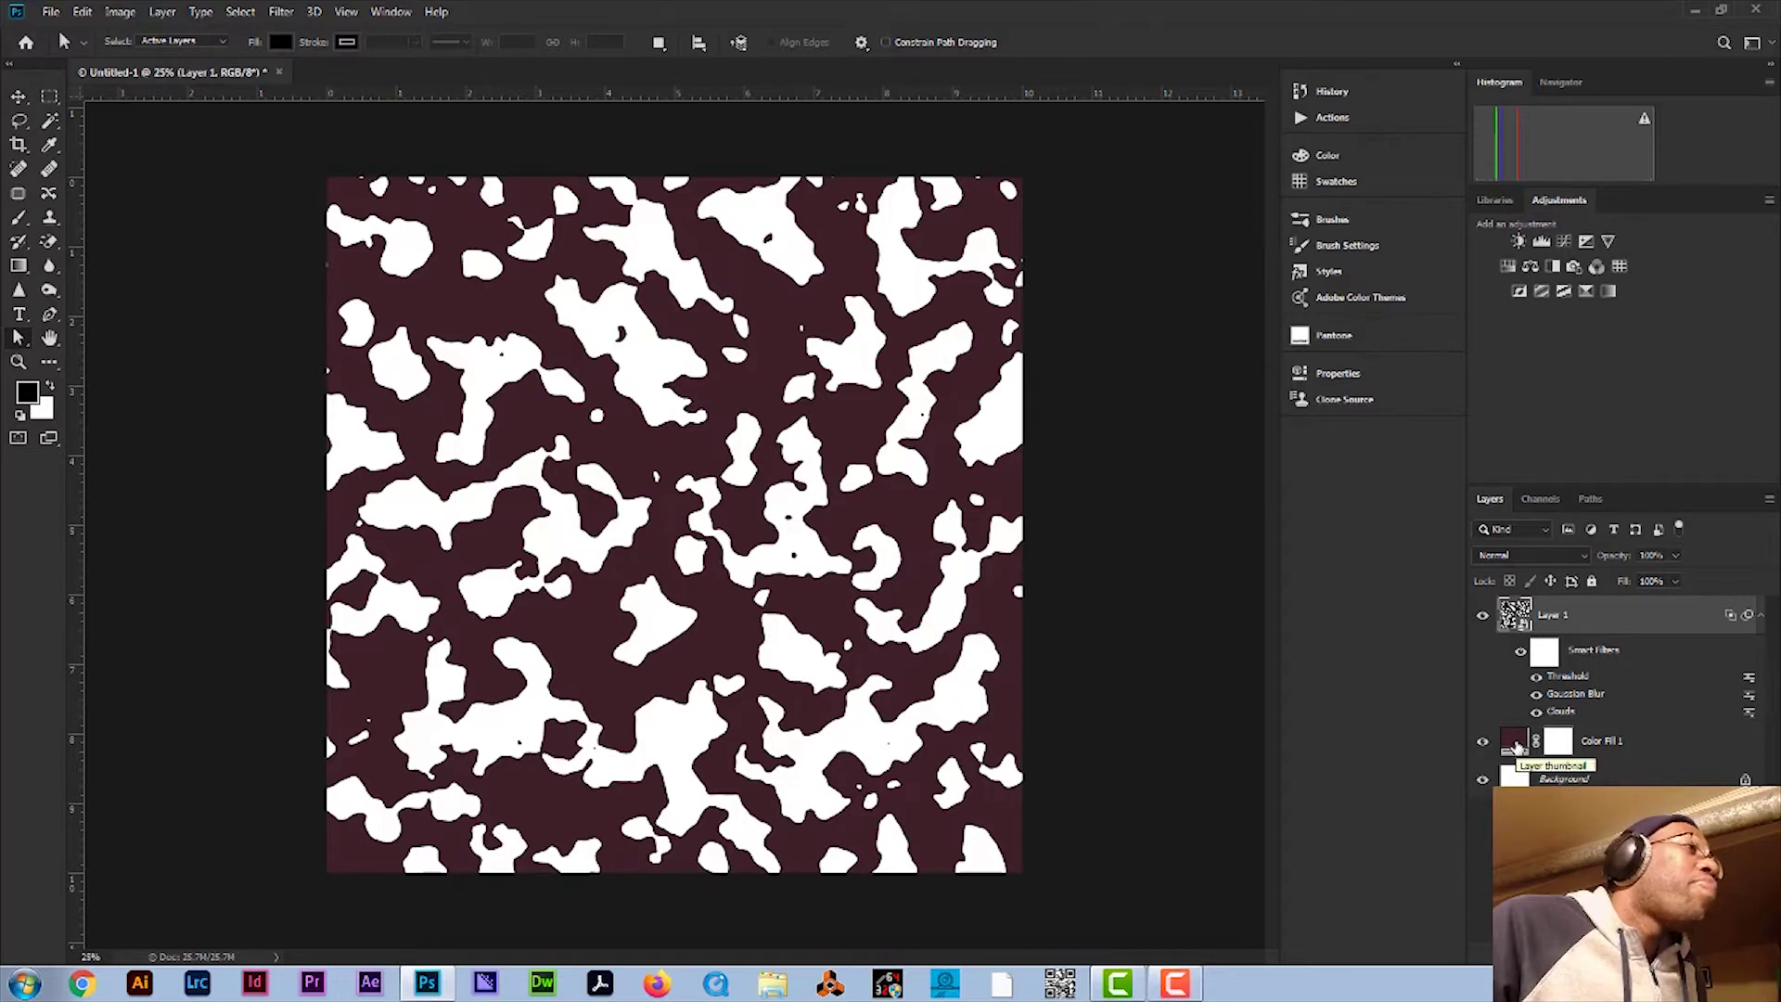
Step: Change the solid color fill layer to dark brown, hex 3d1a09
double_click(1515, 748)
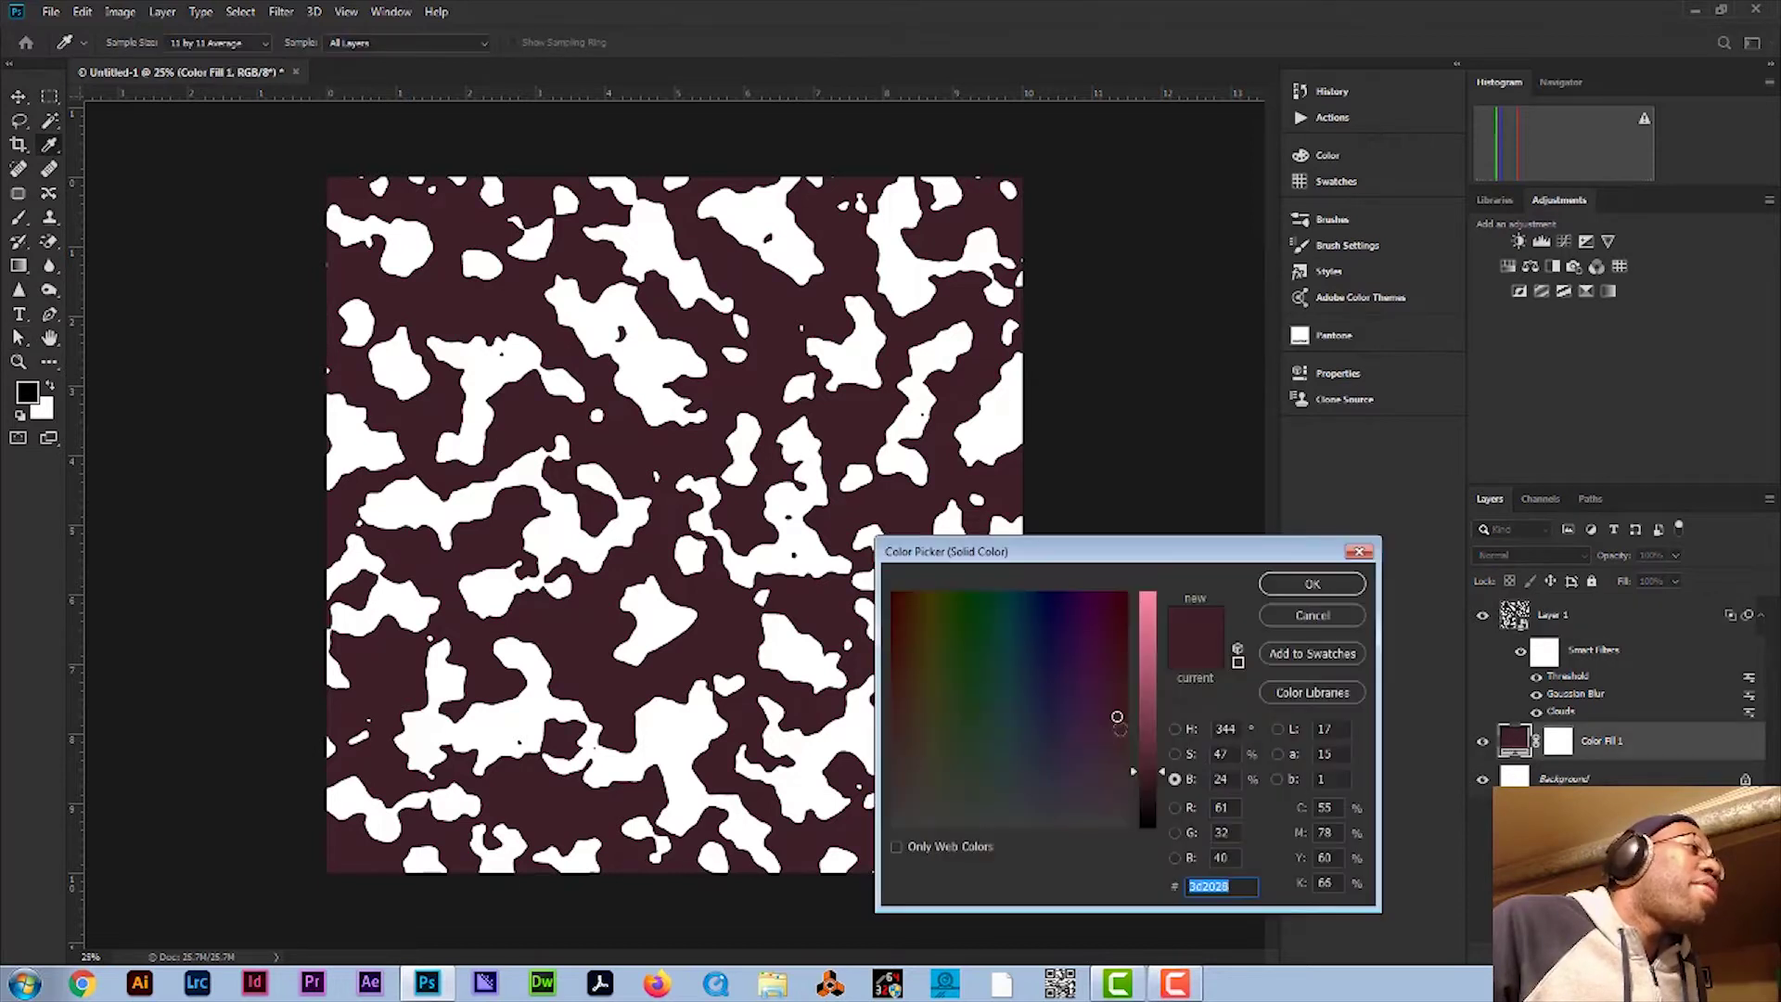
text(19183d)
mouse_move(1041, 683)
mouse_down()
mouse_move(974, 737)
mouse_move(903, 626)
mouse_up()
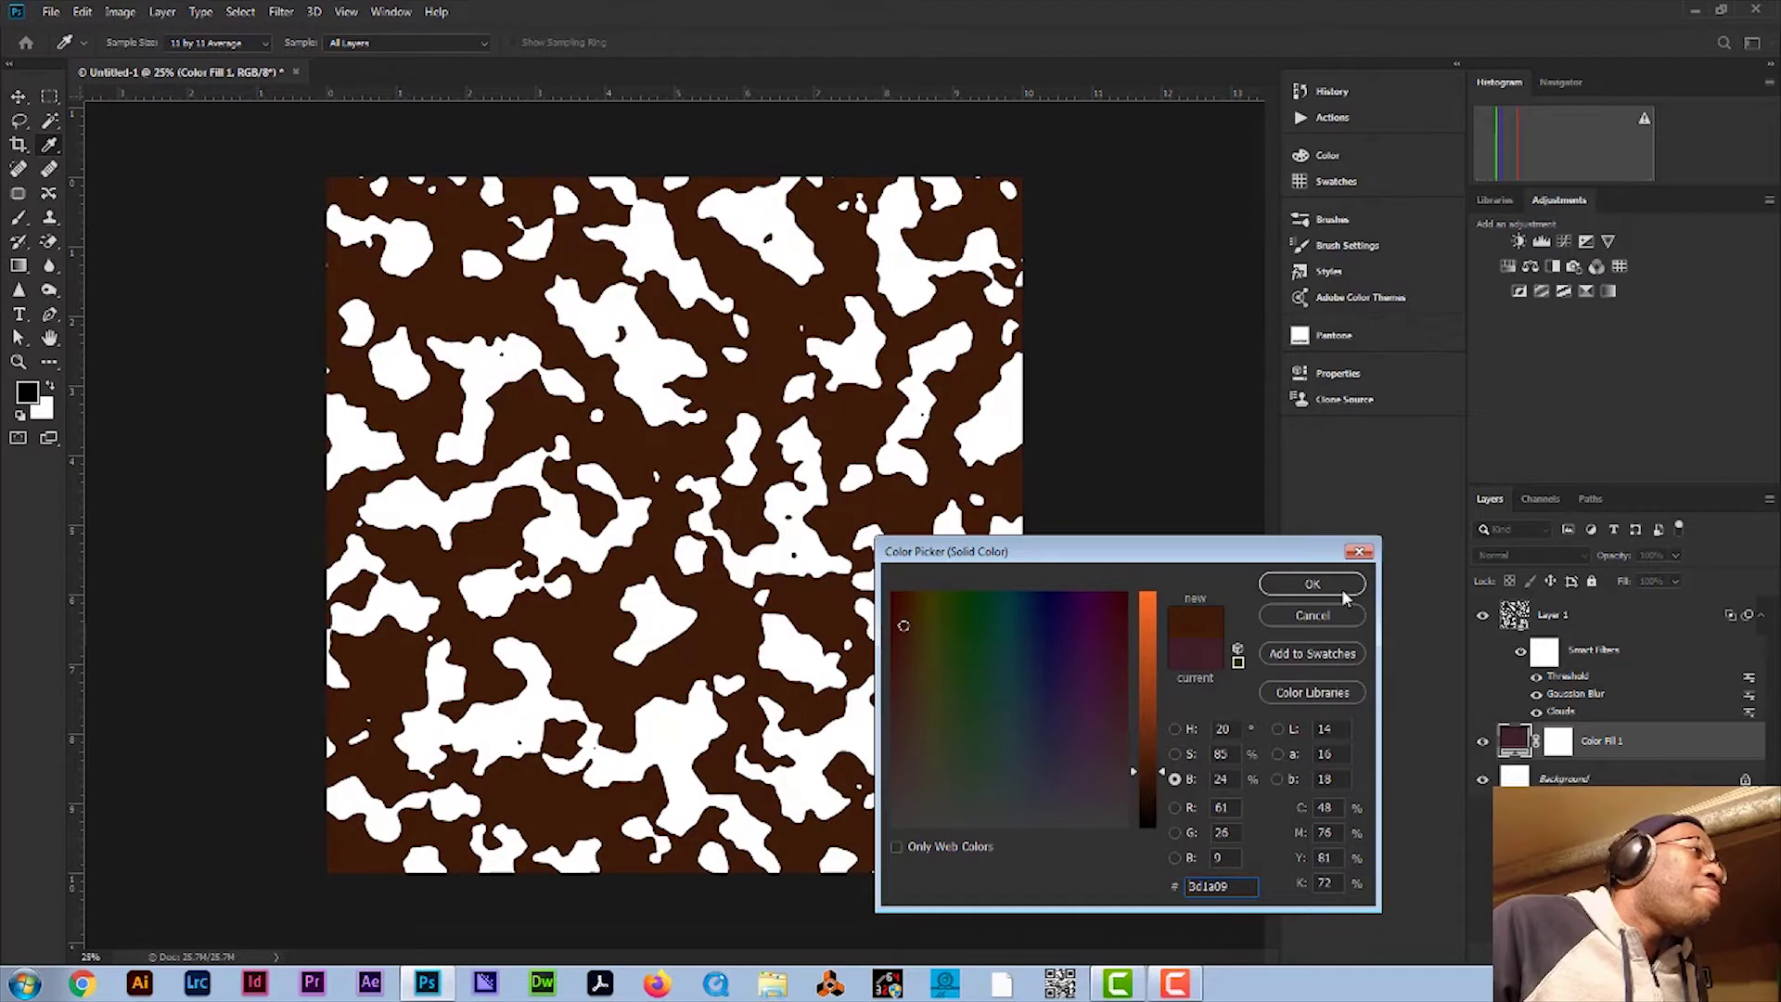
click(1312, 584)
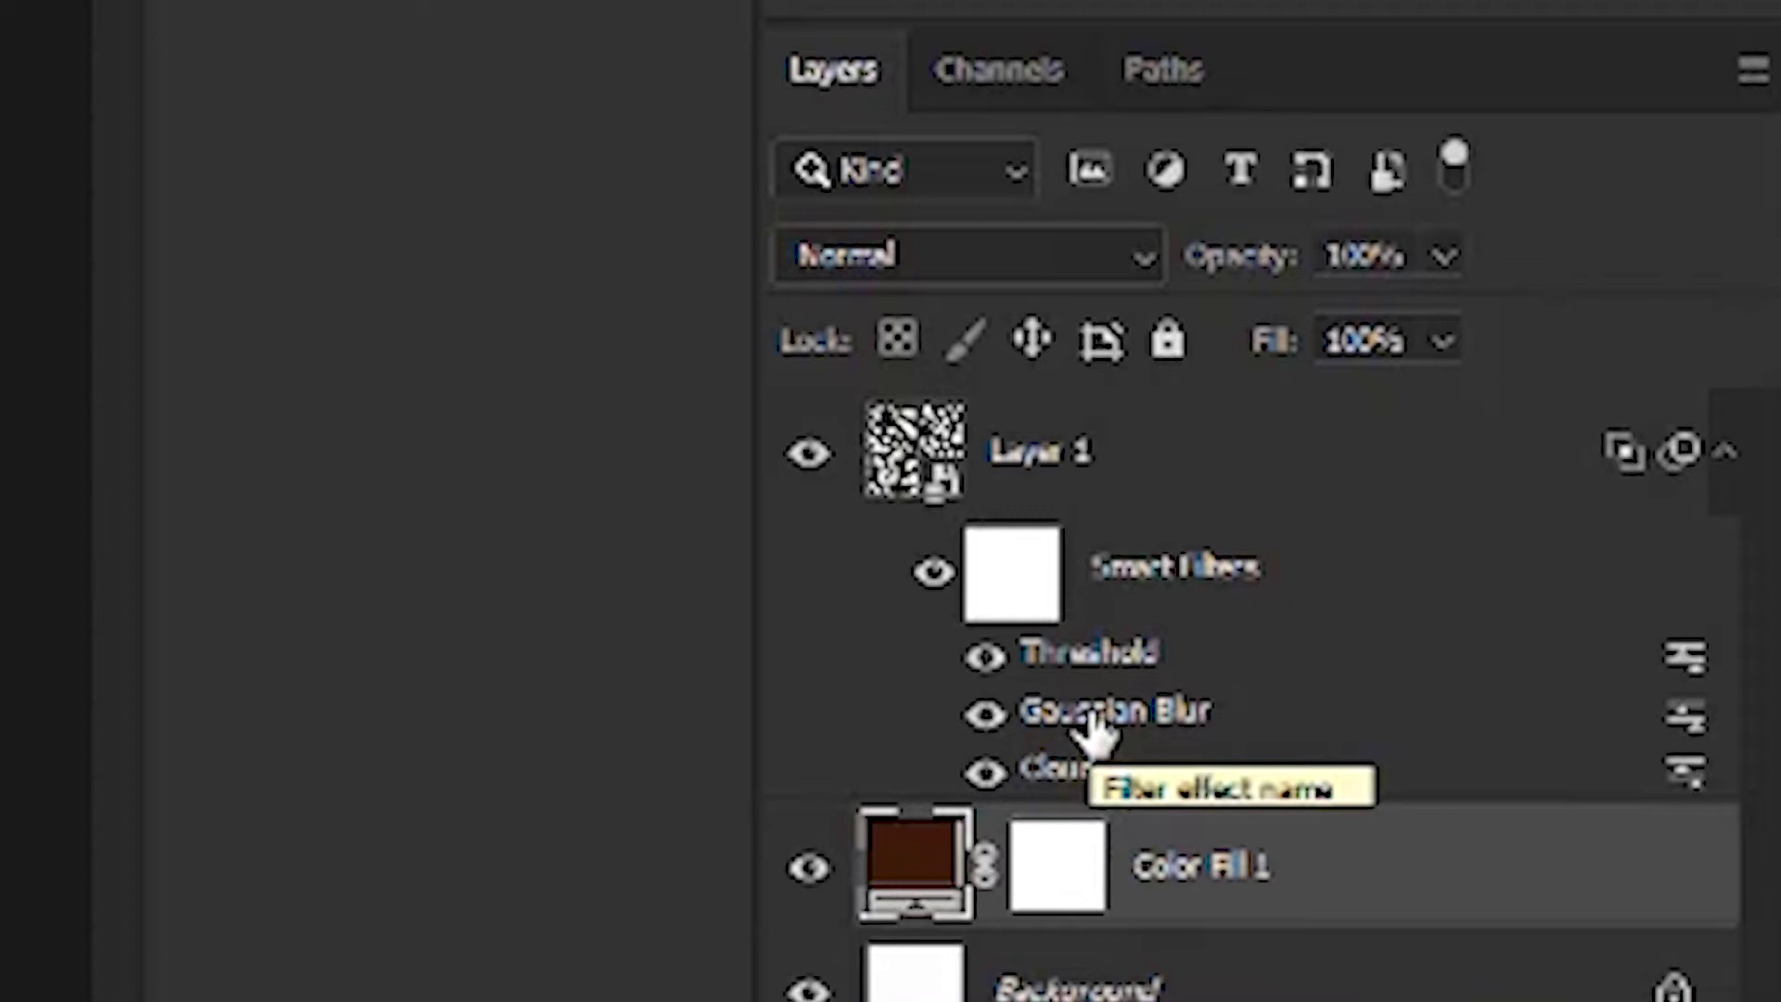
Step: Raise the radius of Layer 1's Gaussian Blur smart filter to 41.5 pixels to smooth the shapes
click(1102, 733)
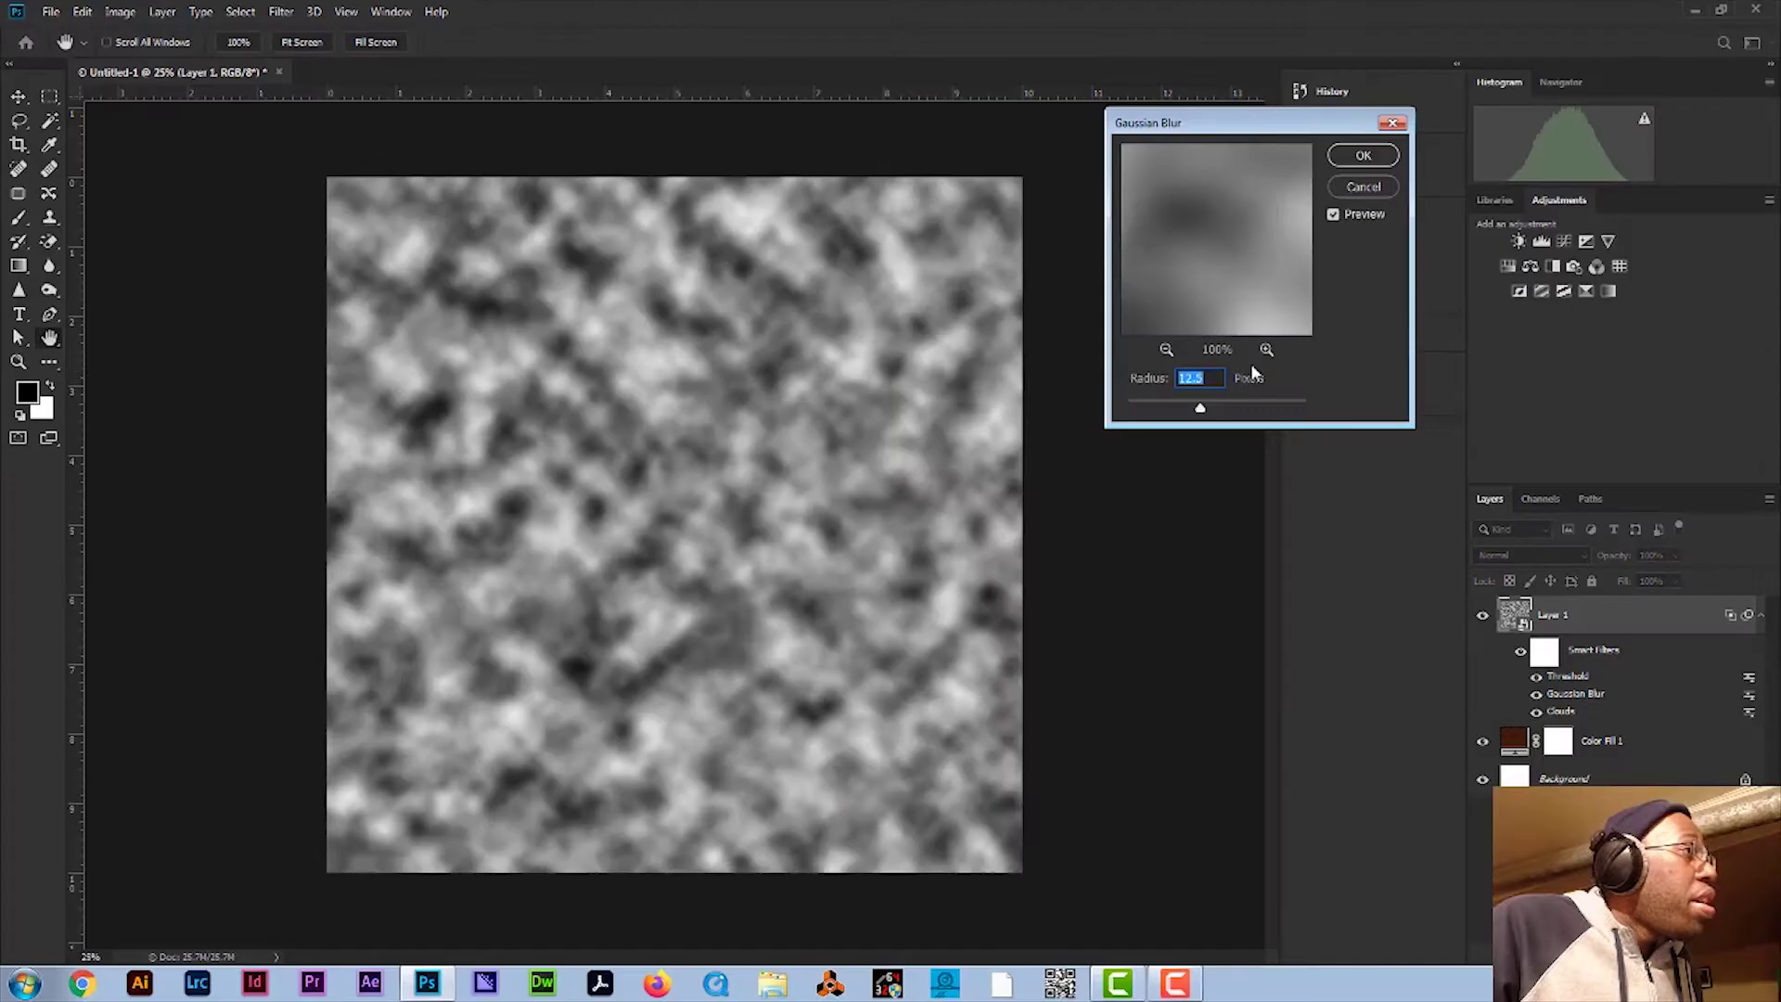
drag(1202, 411, 1221, 413)
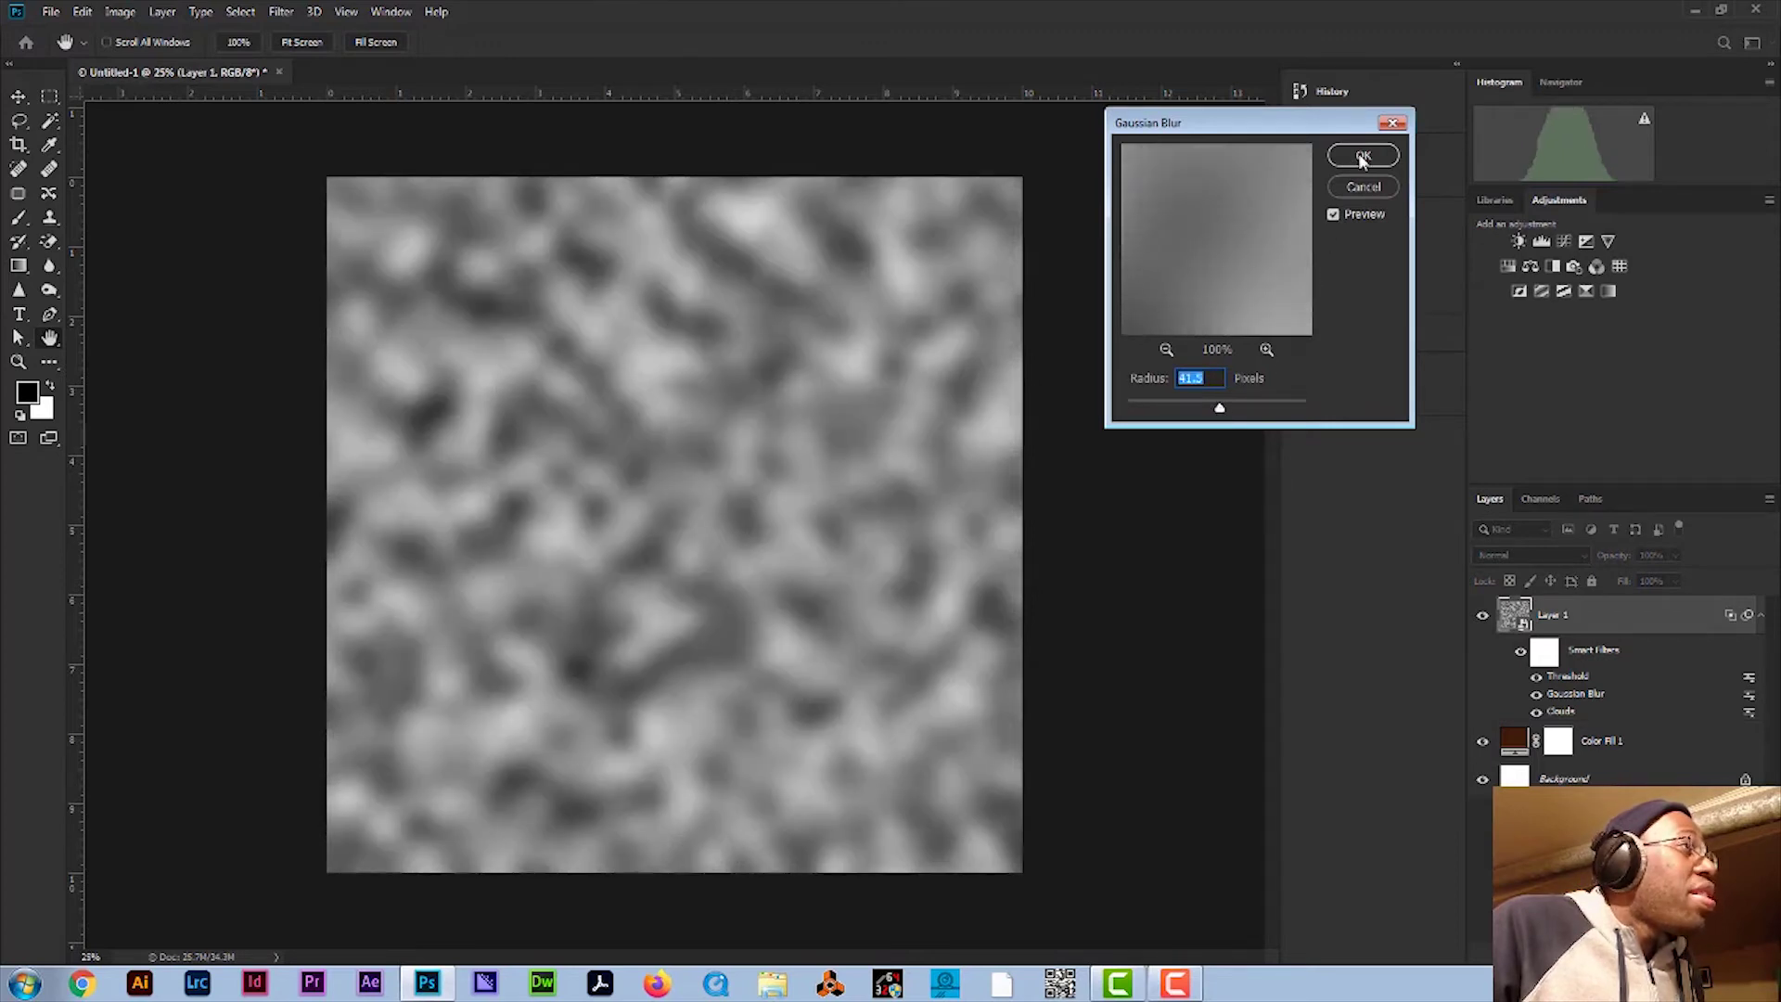
click(1363, 155)
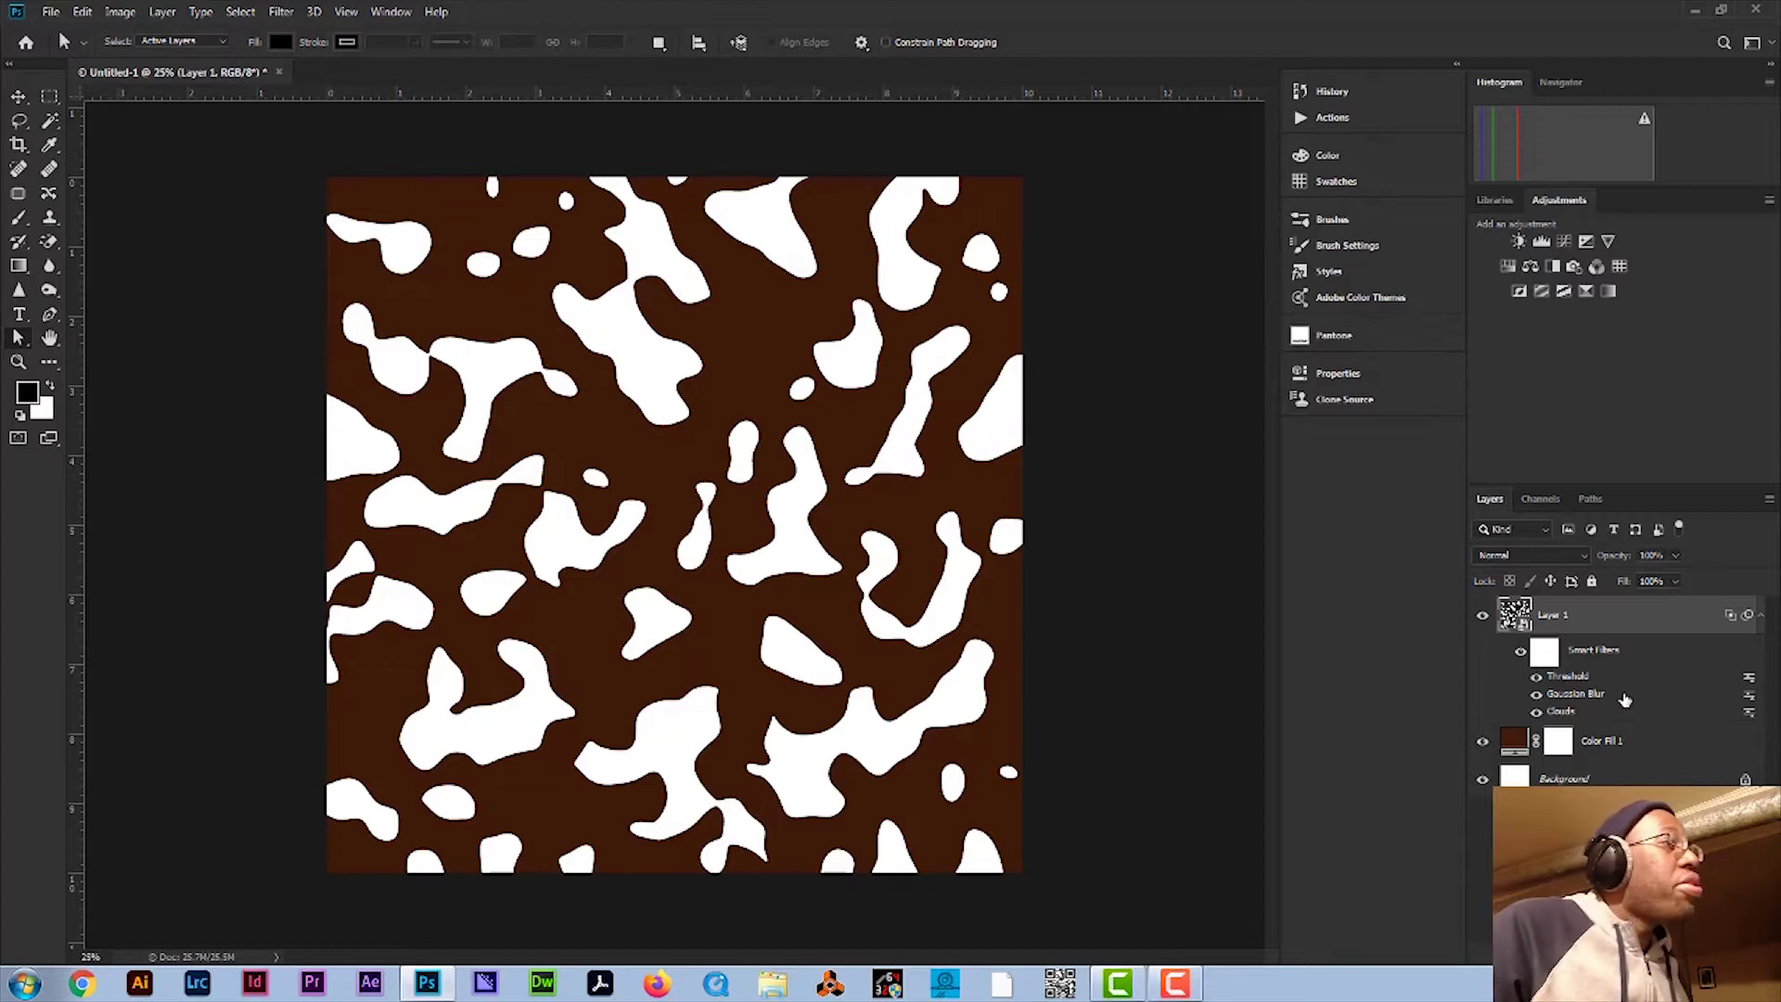
Step: Colorize Layer 1 green with a Hue/Saturation adjustment at hue 103, saturation 62 and lightness -63
click(125, 11)
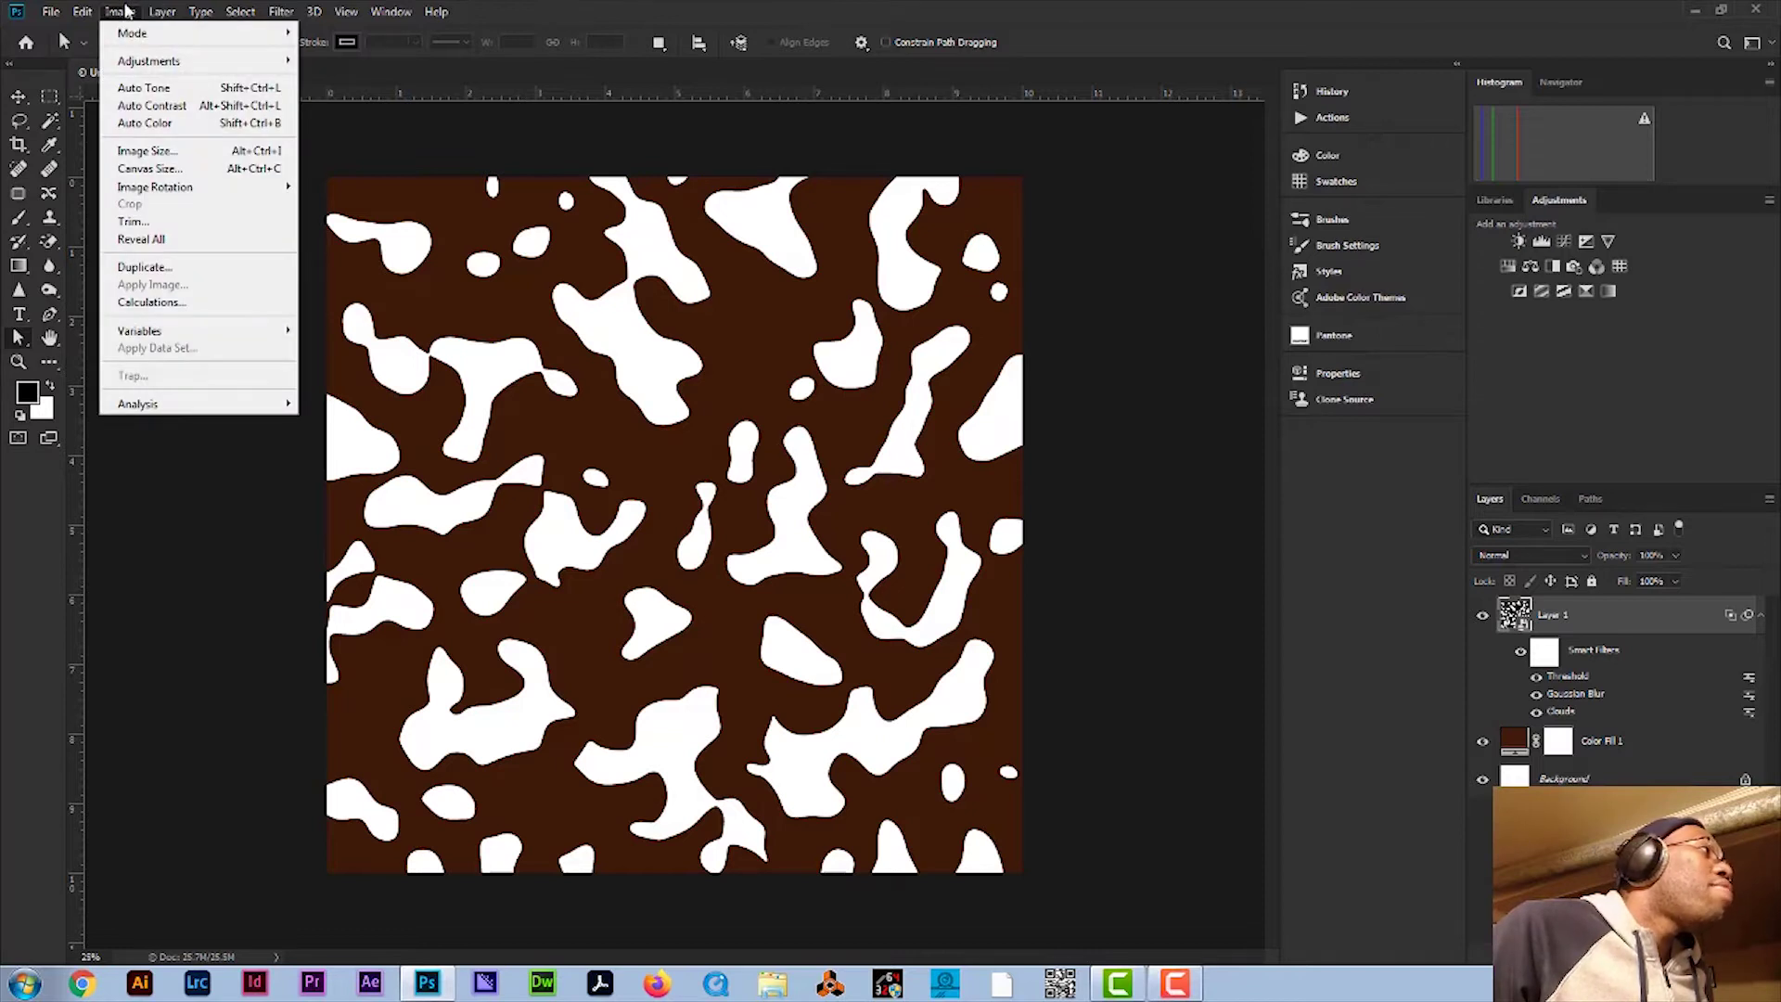
mouse_move(141, 70)
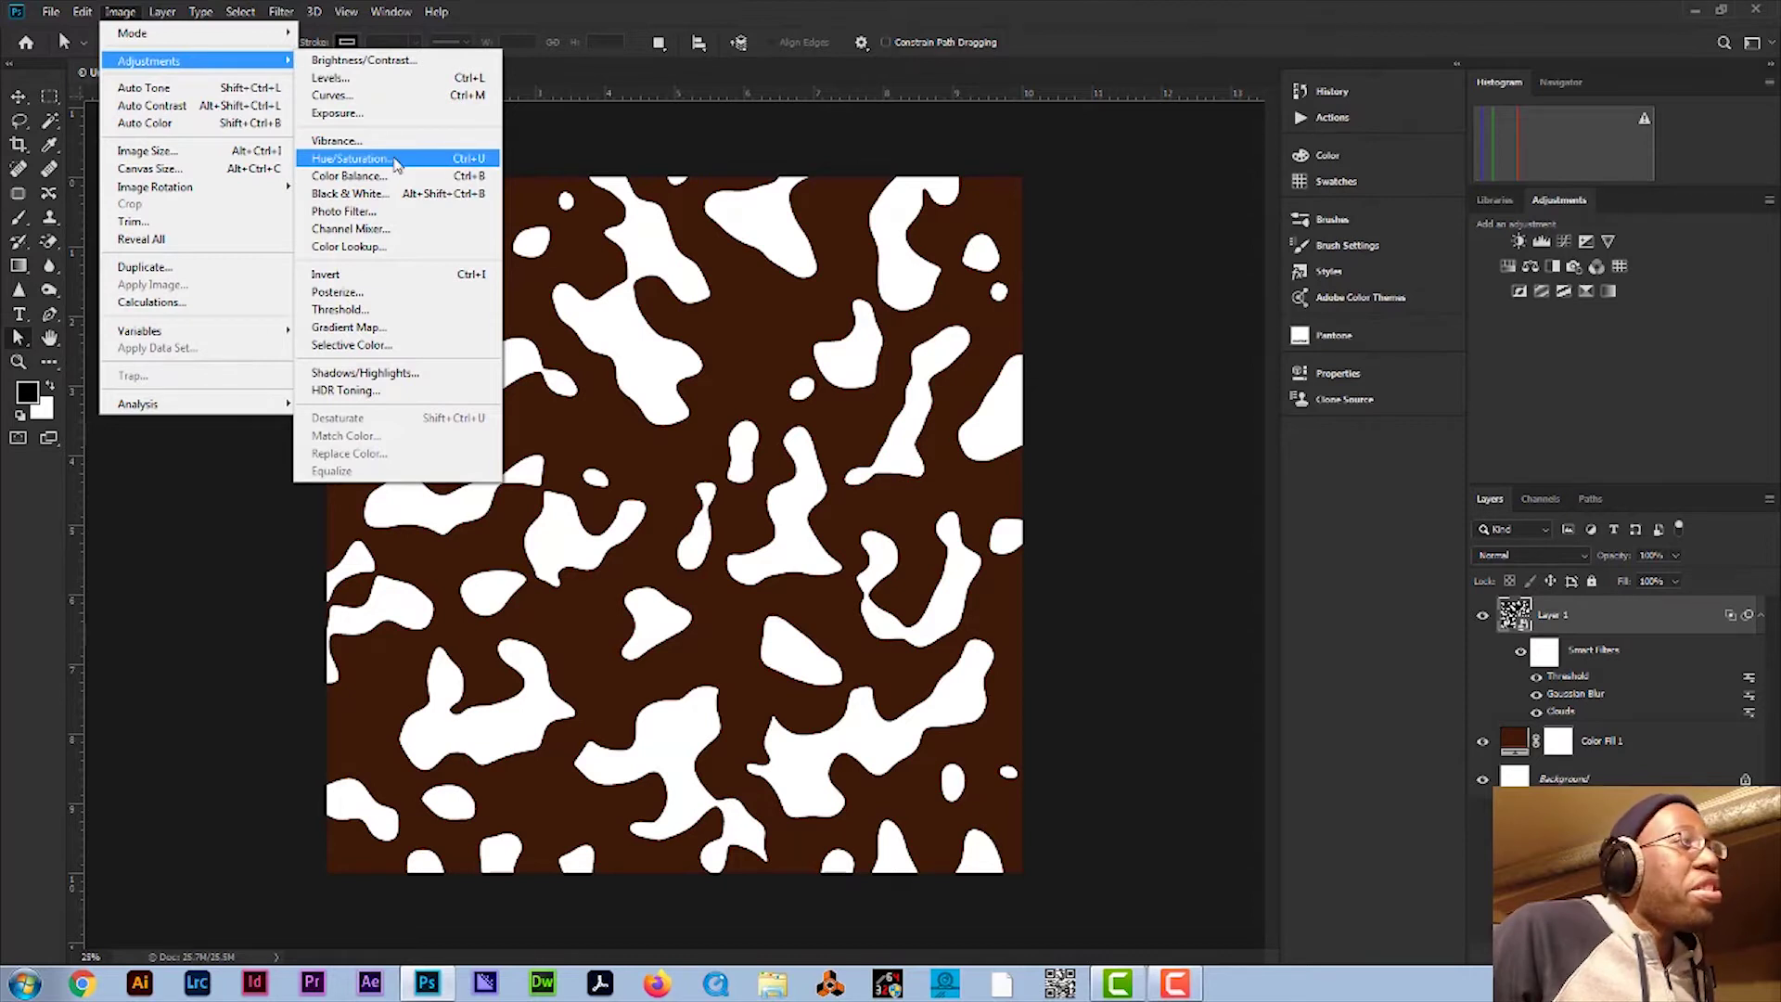
click(396, 161)
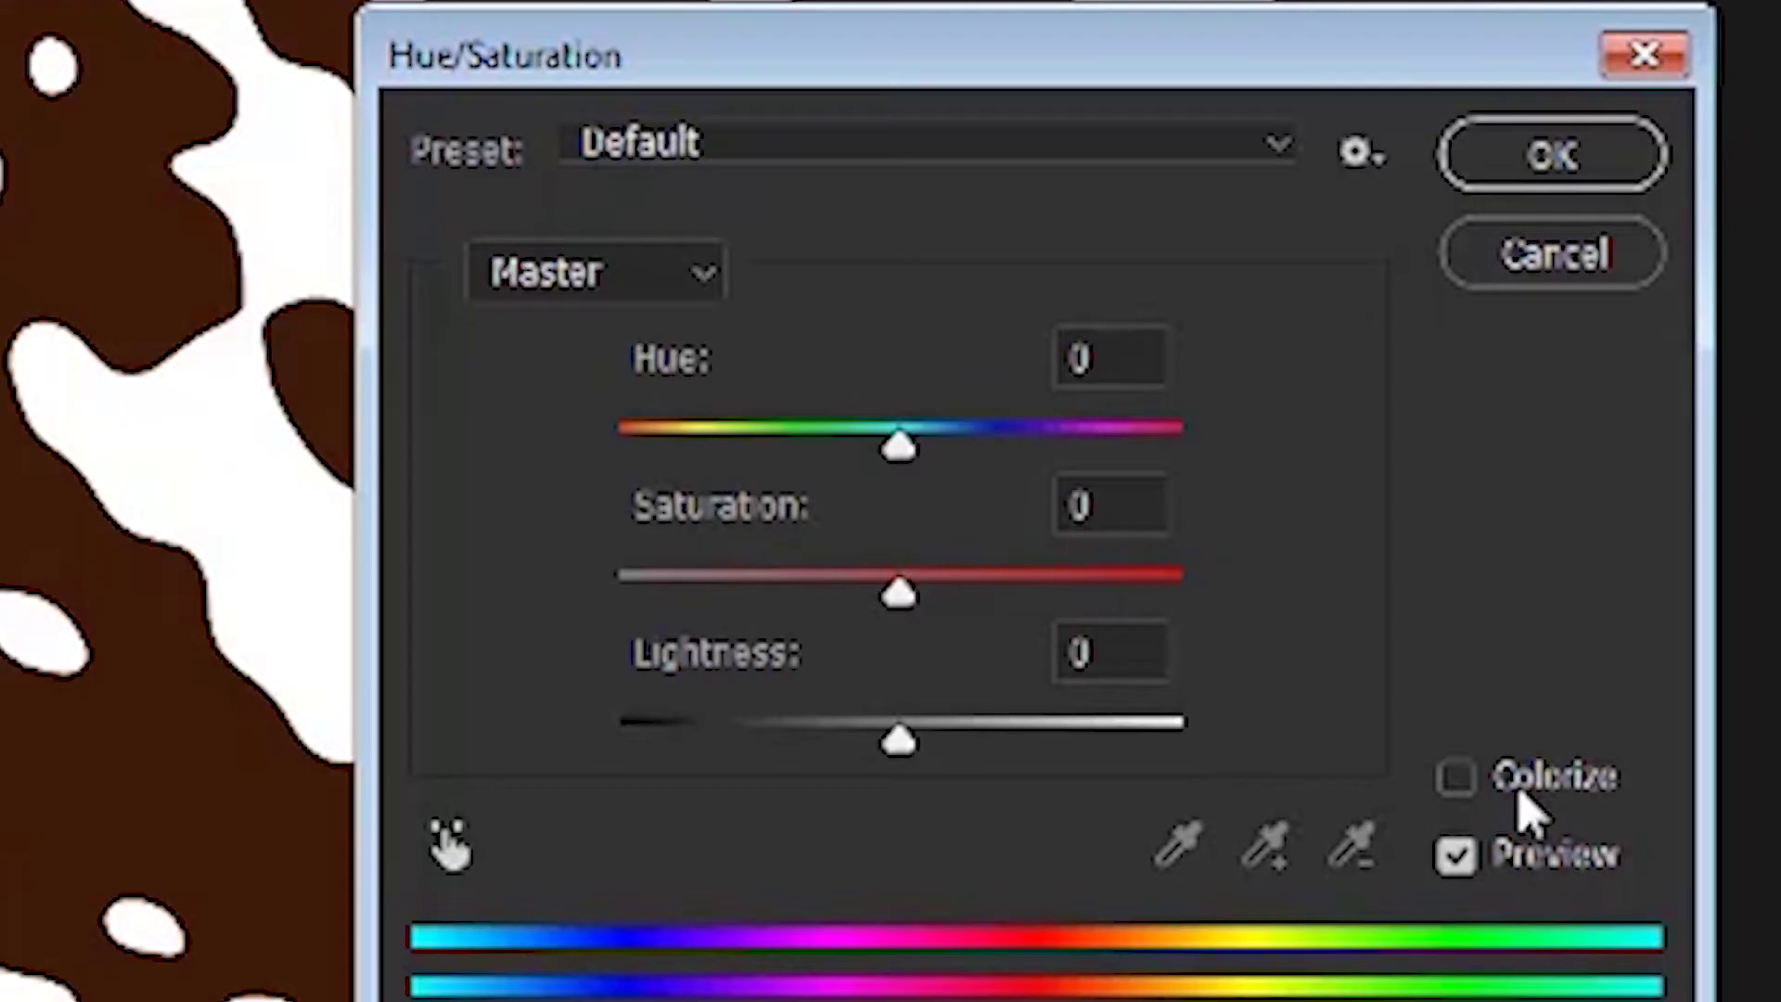
click(1458, 779)
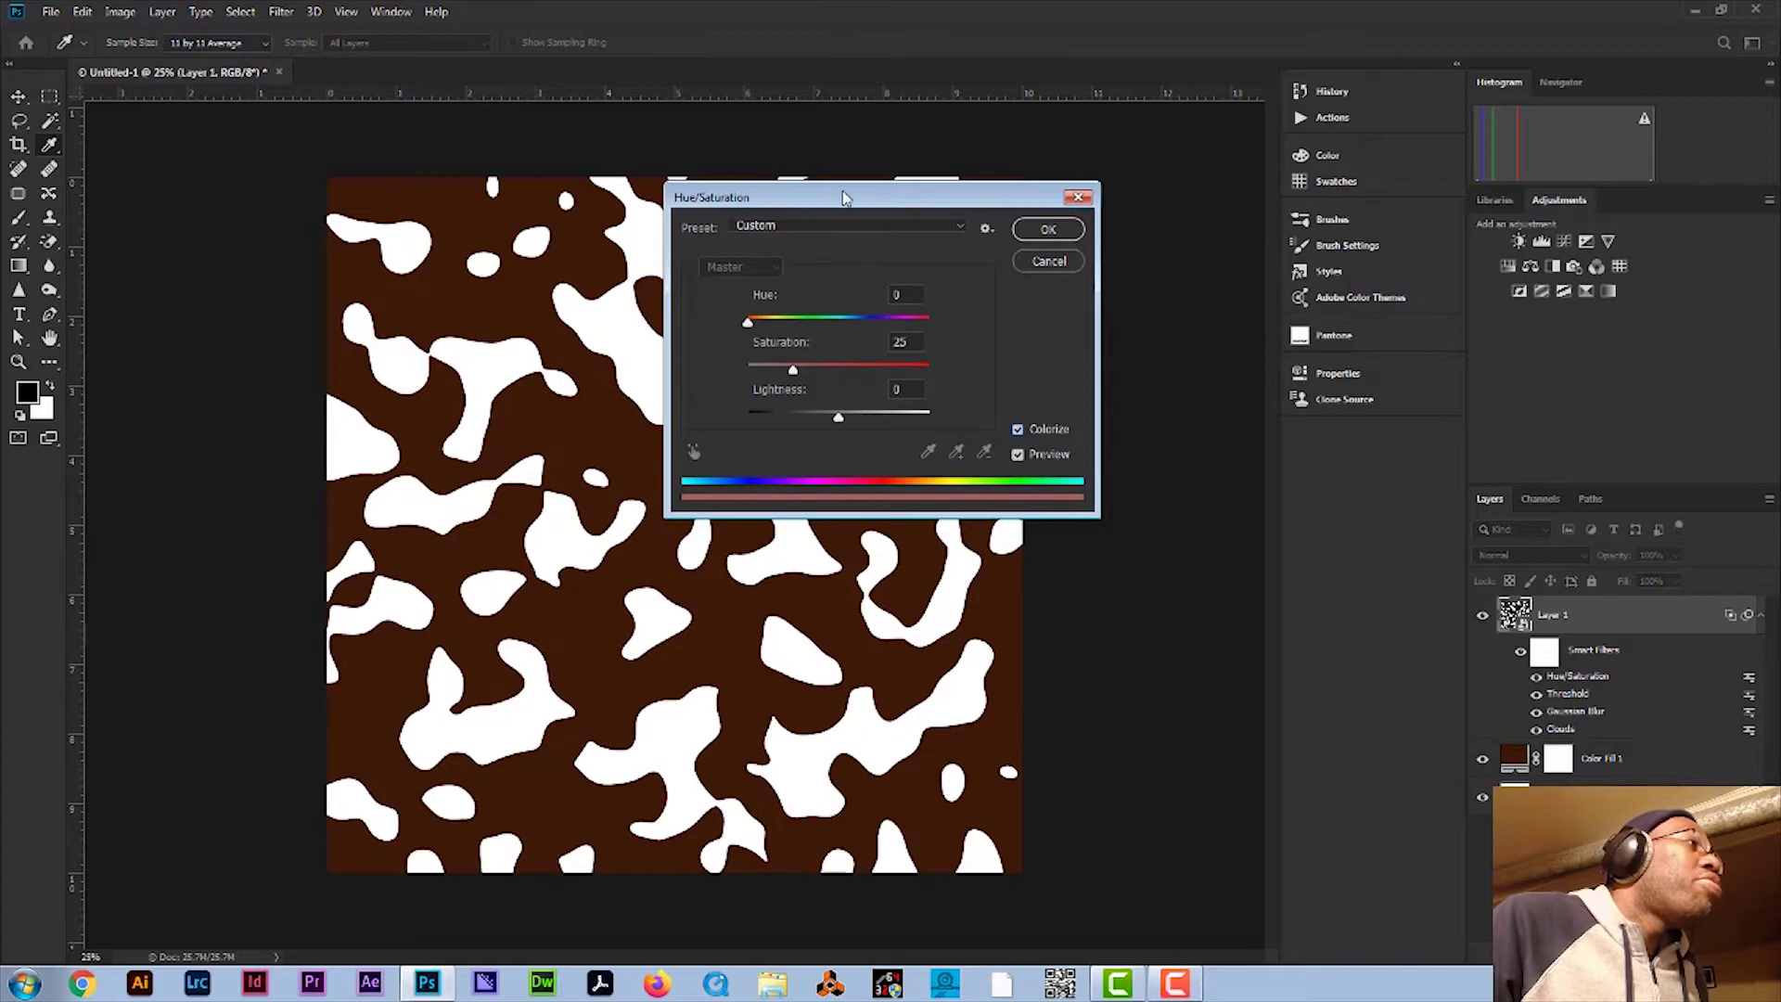
drag(833, 196, 1074, 207)
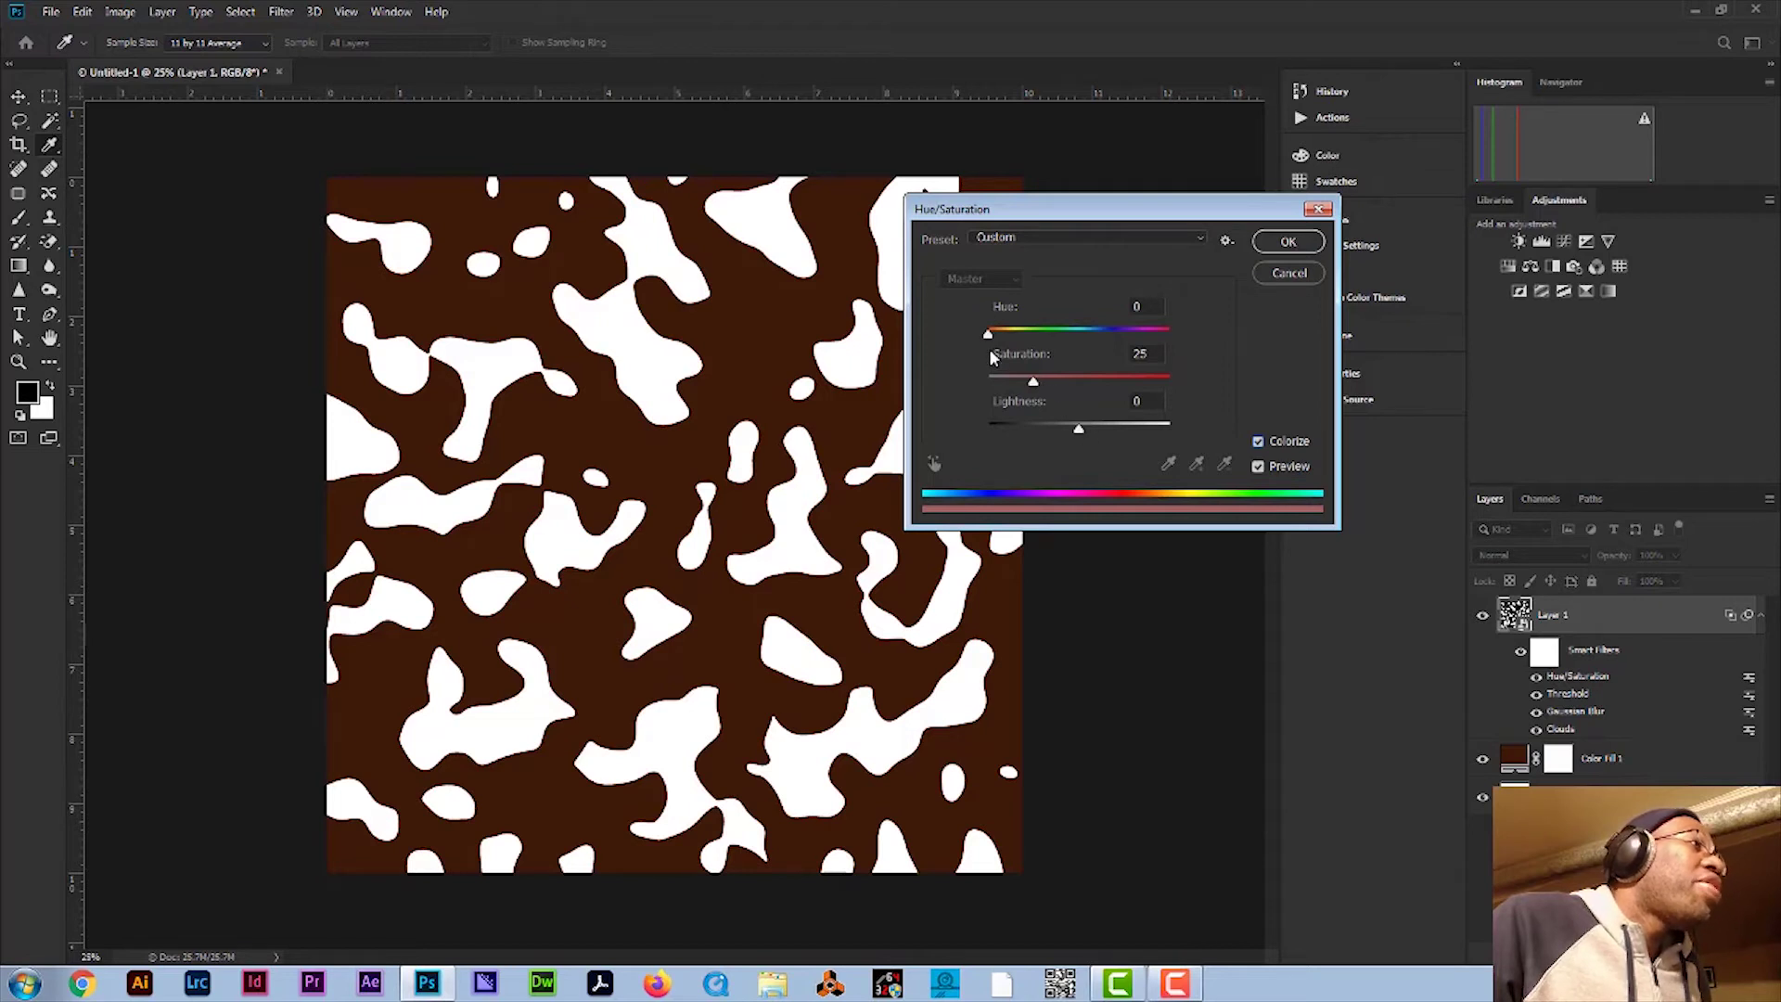
drag(989, 336, 1042, 341)
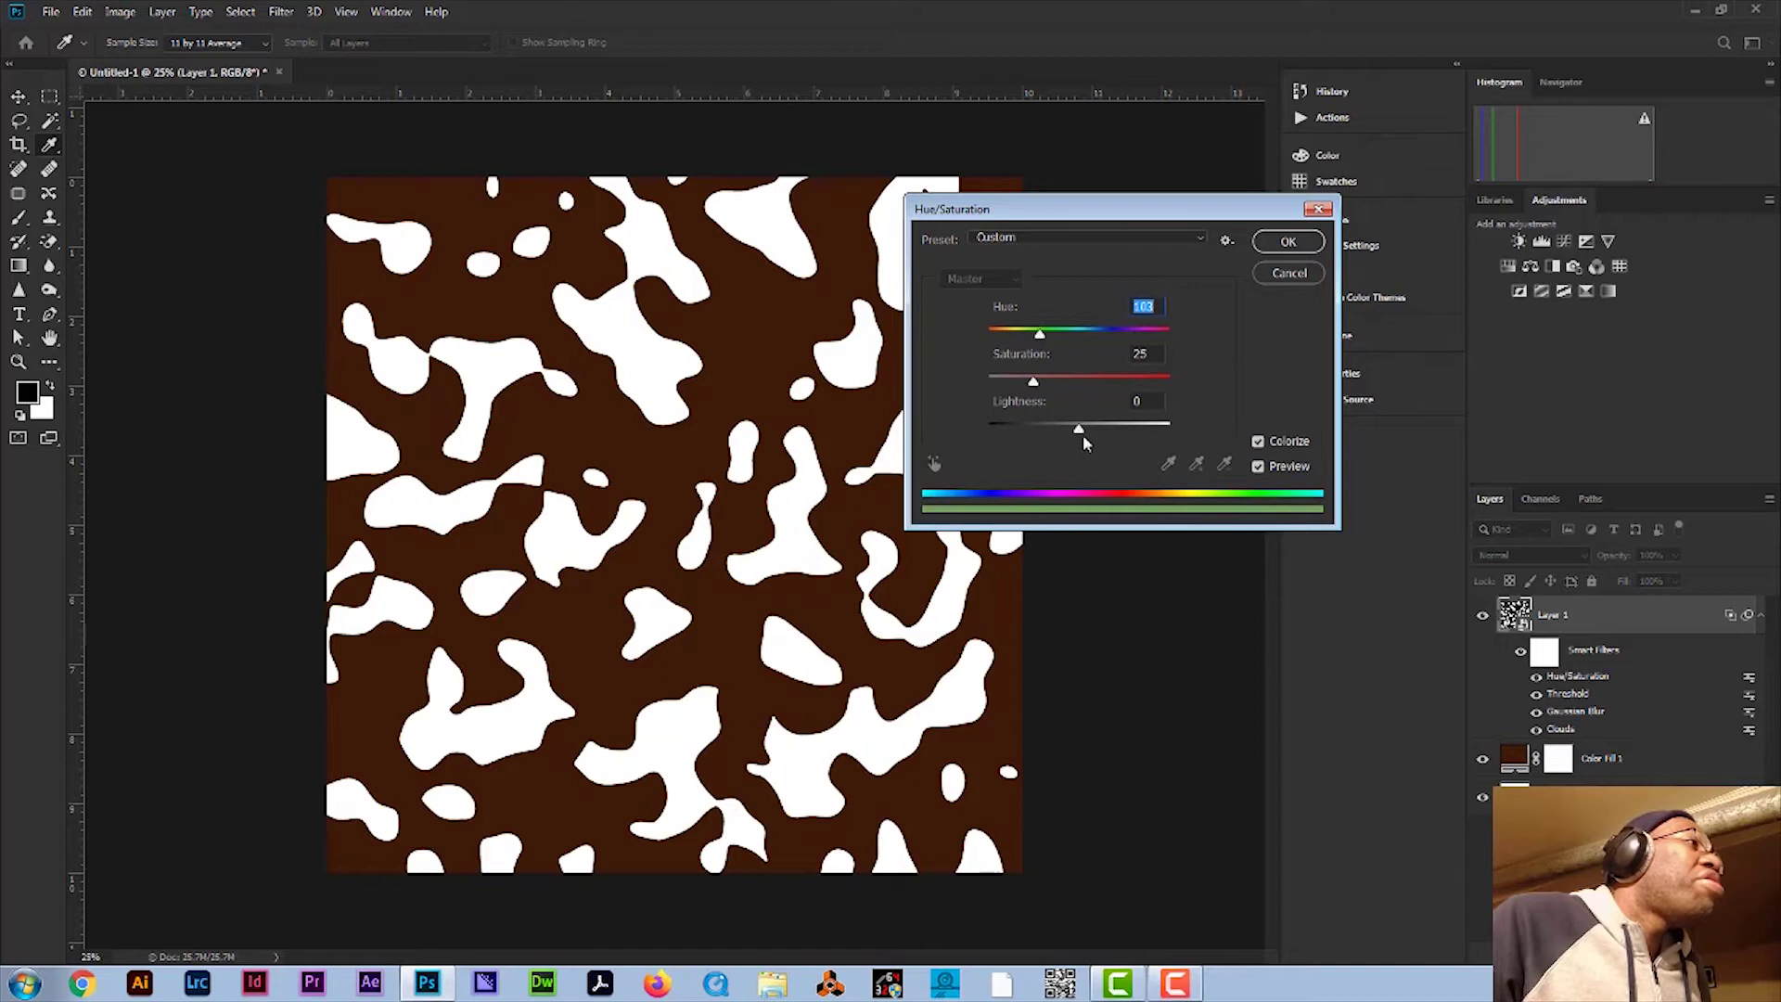
drag(1080, 436, 1022, 431)
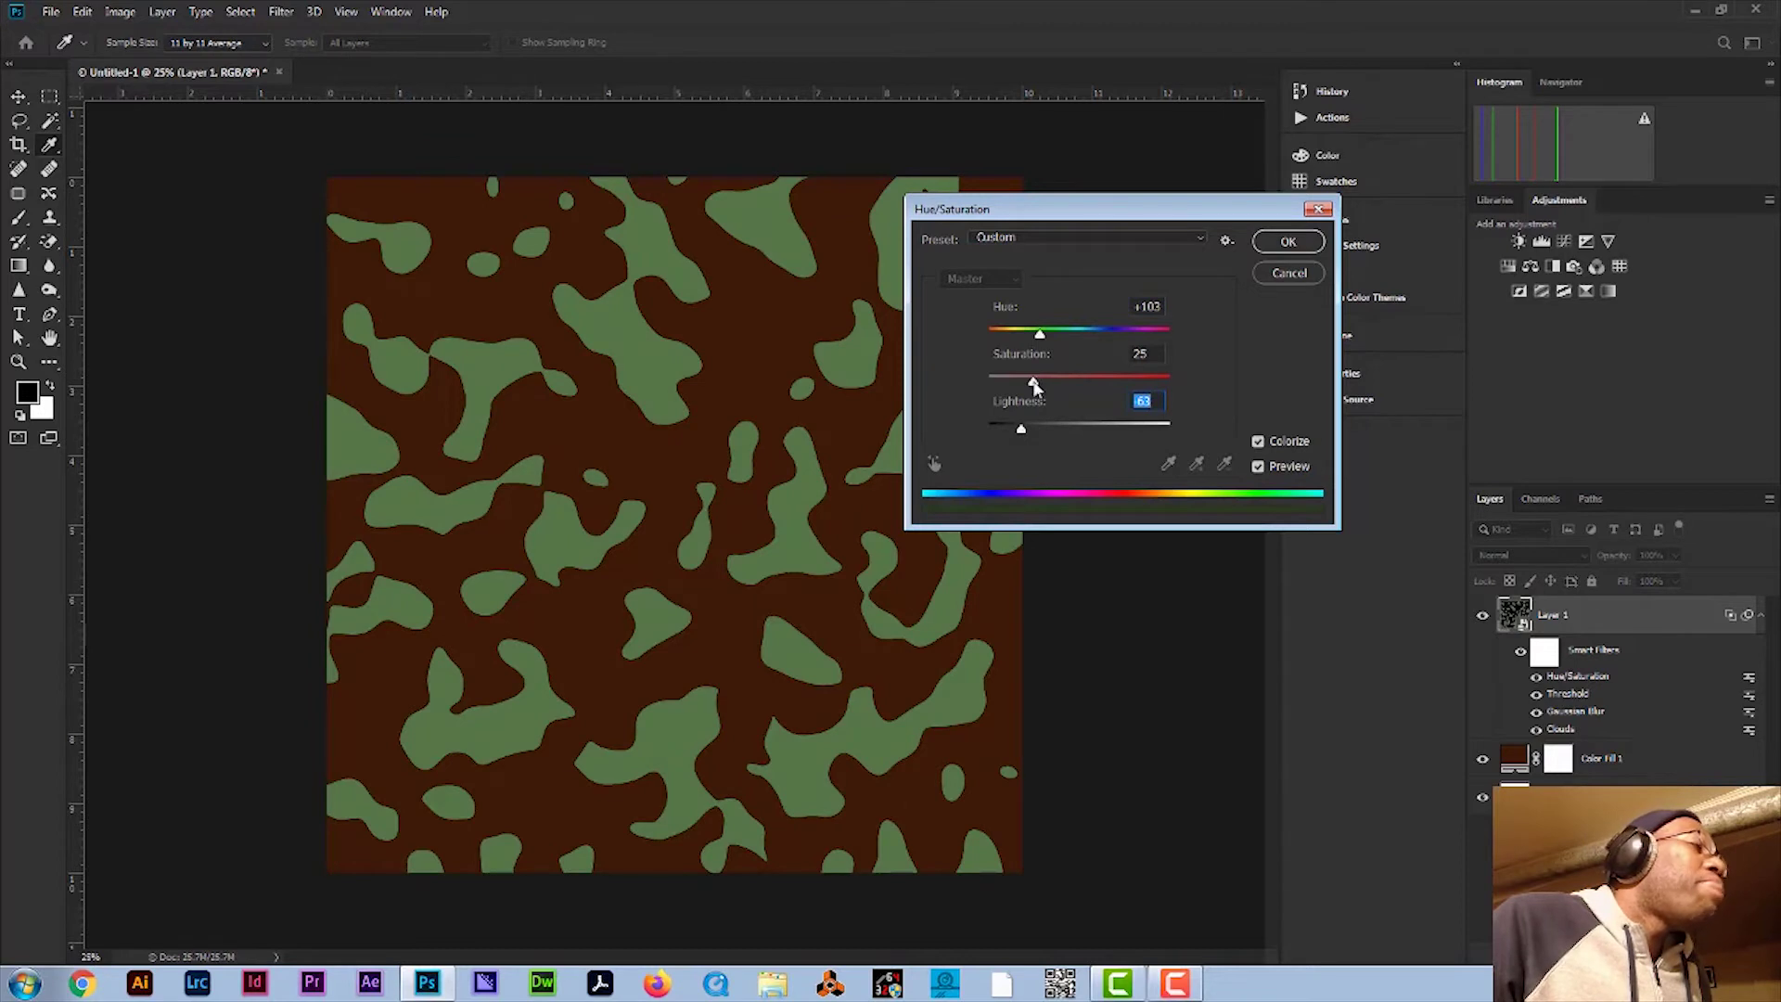
click(1033, 381)
drag(1033, 381, 1105, 394)
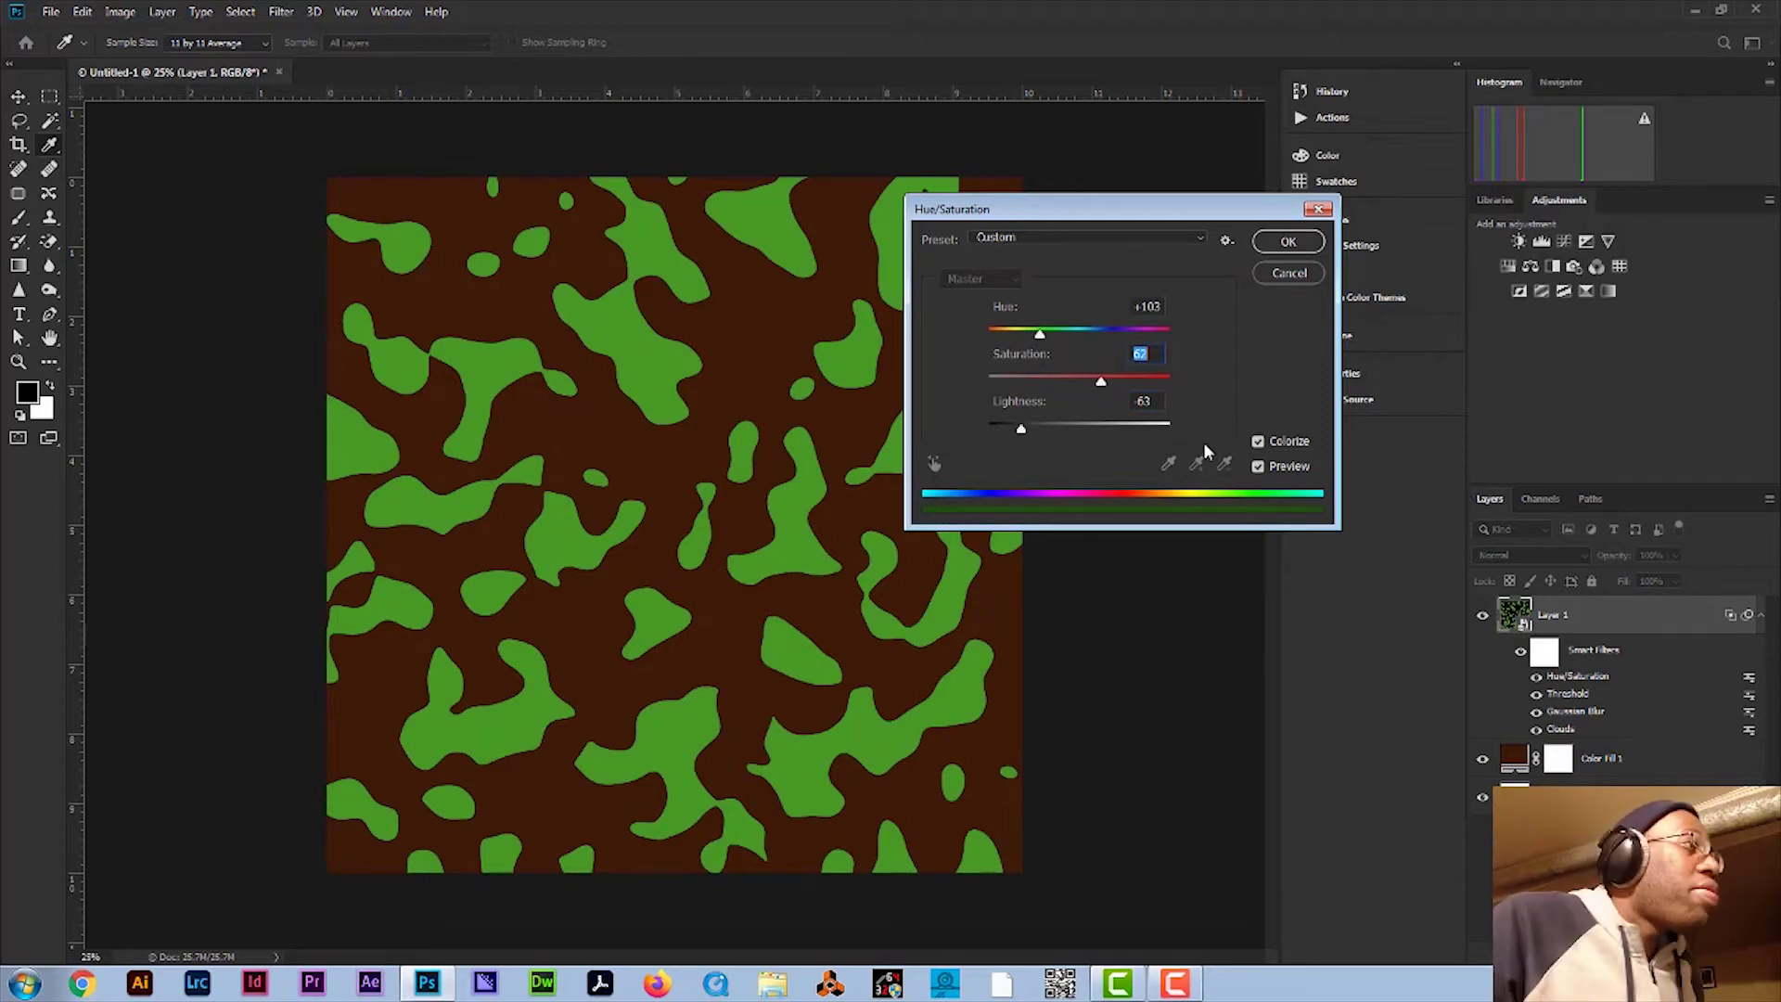
click(1289, 245)
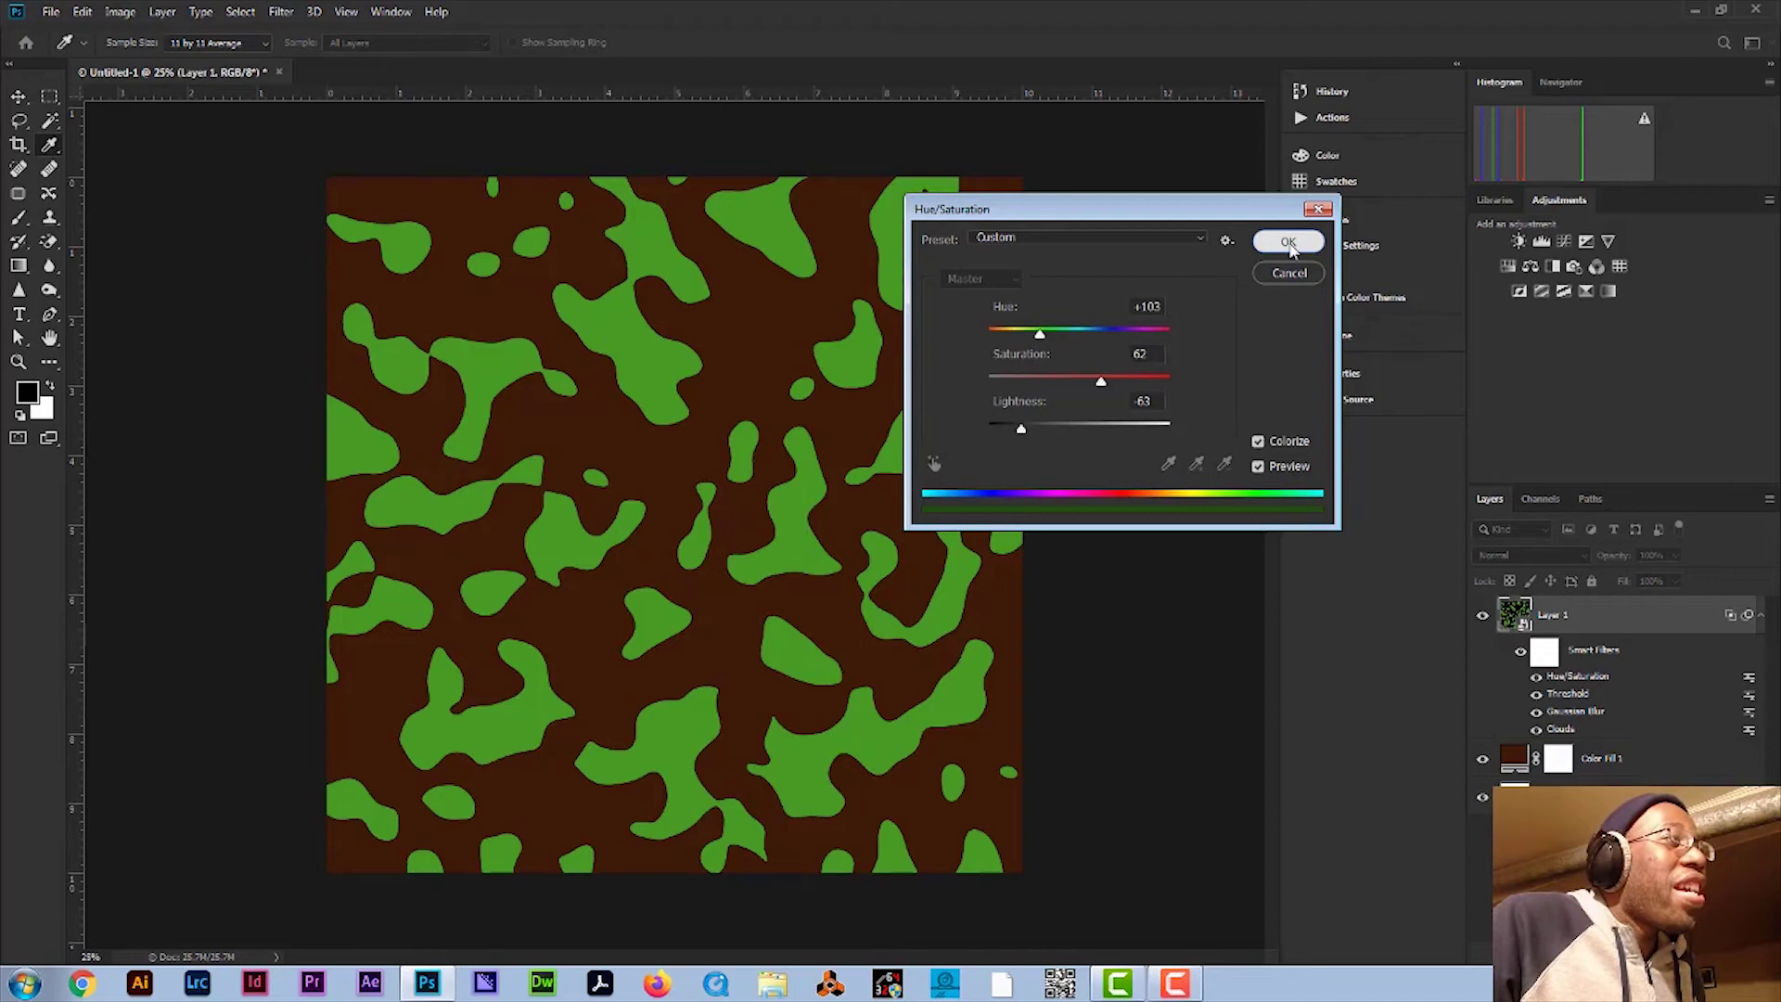
key(a)
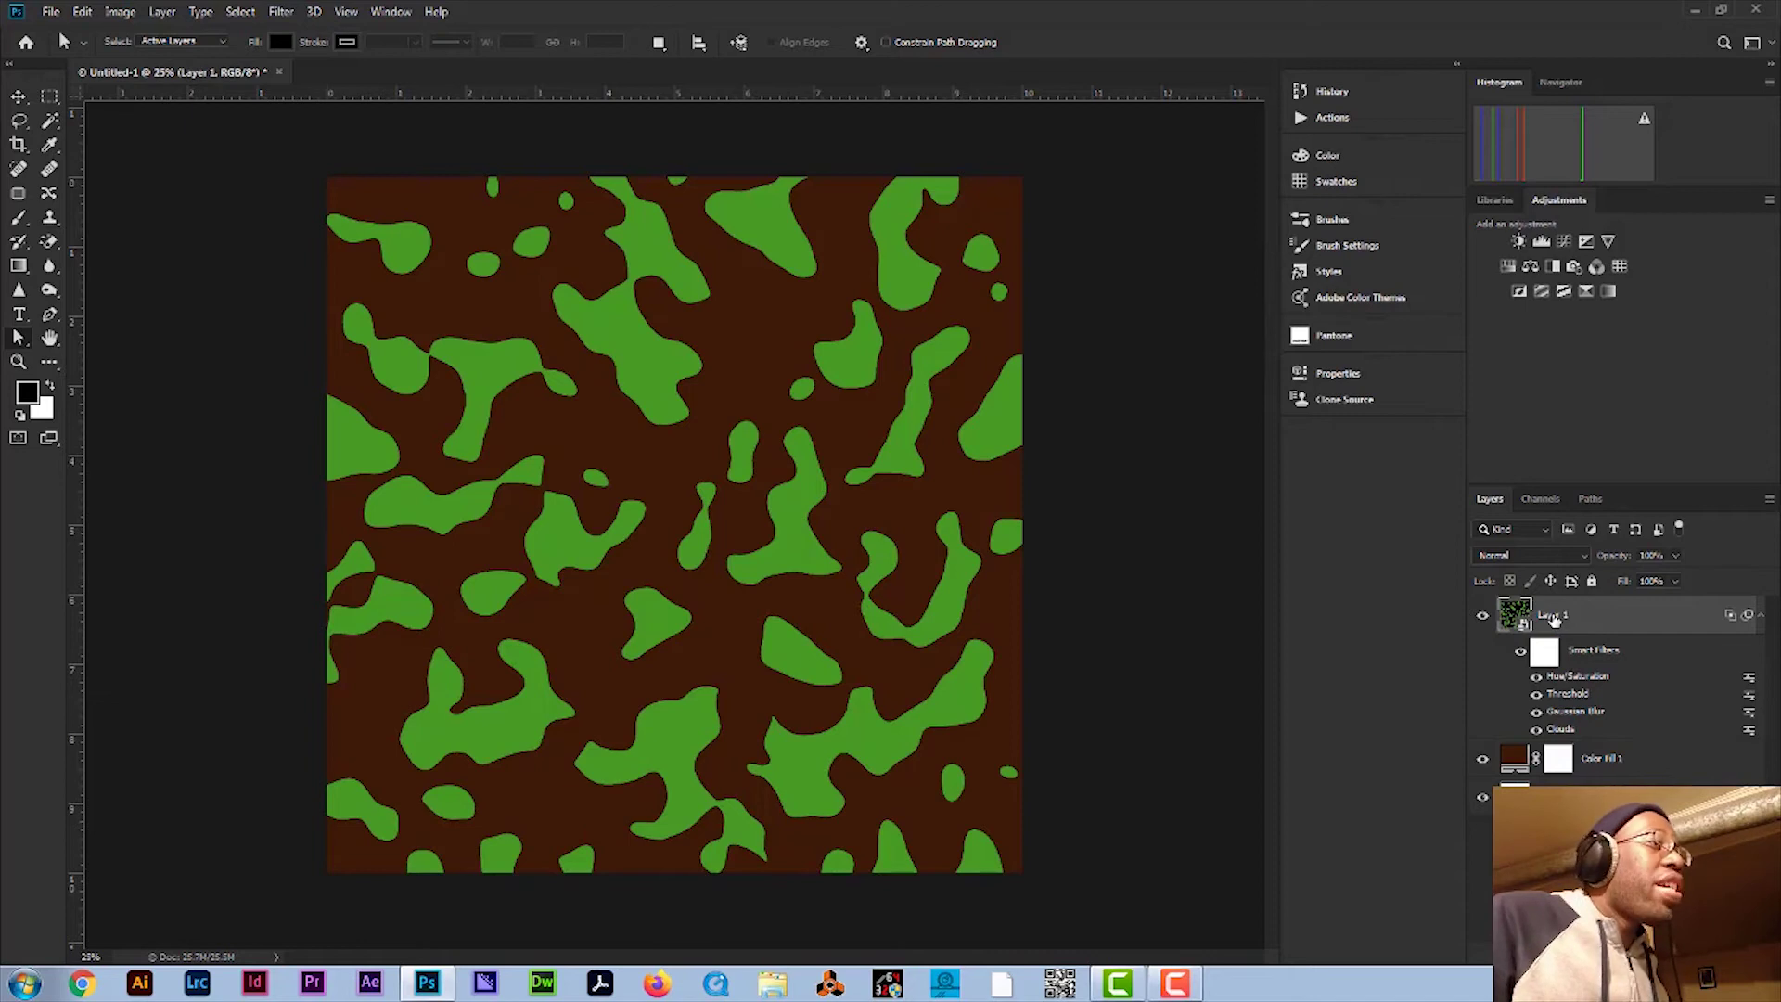
Step: Duplicate Layer 1 and set the copy's Threshold smart filter to level 159
key(ctrl+j)
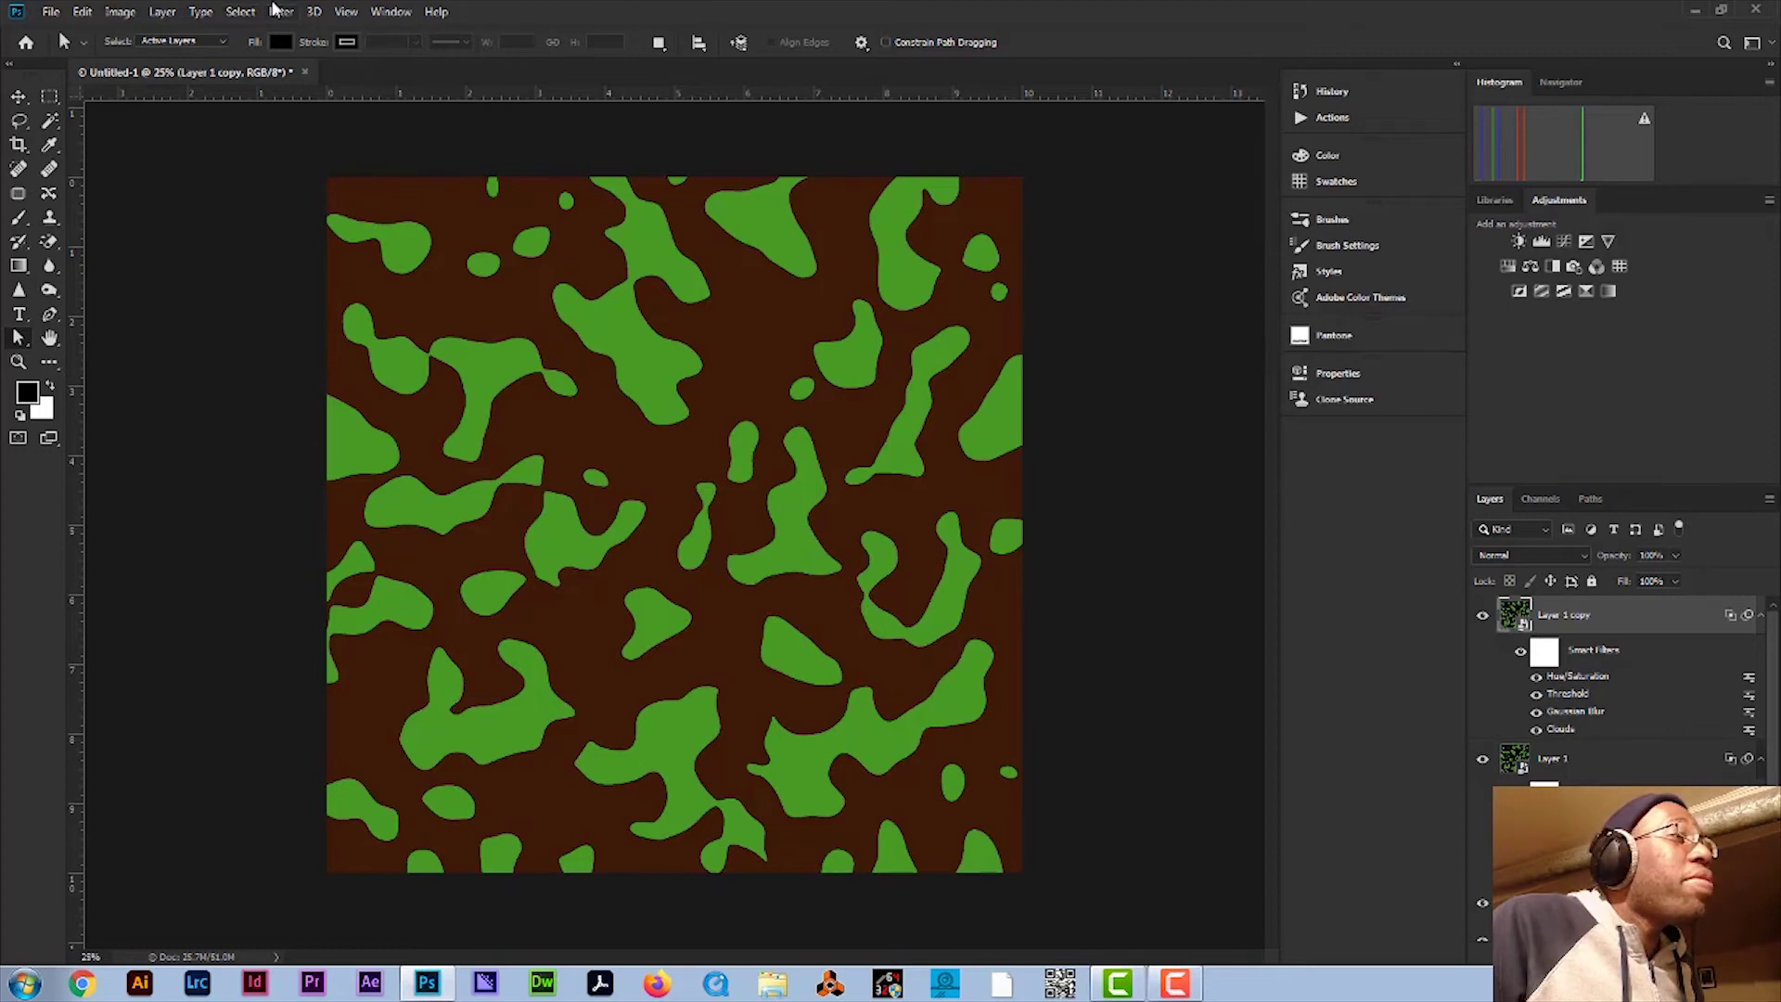
double_click(1576, 696)
click(907, 399)
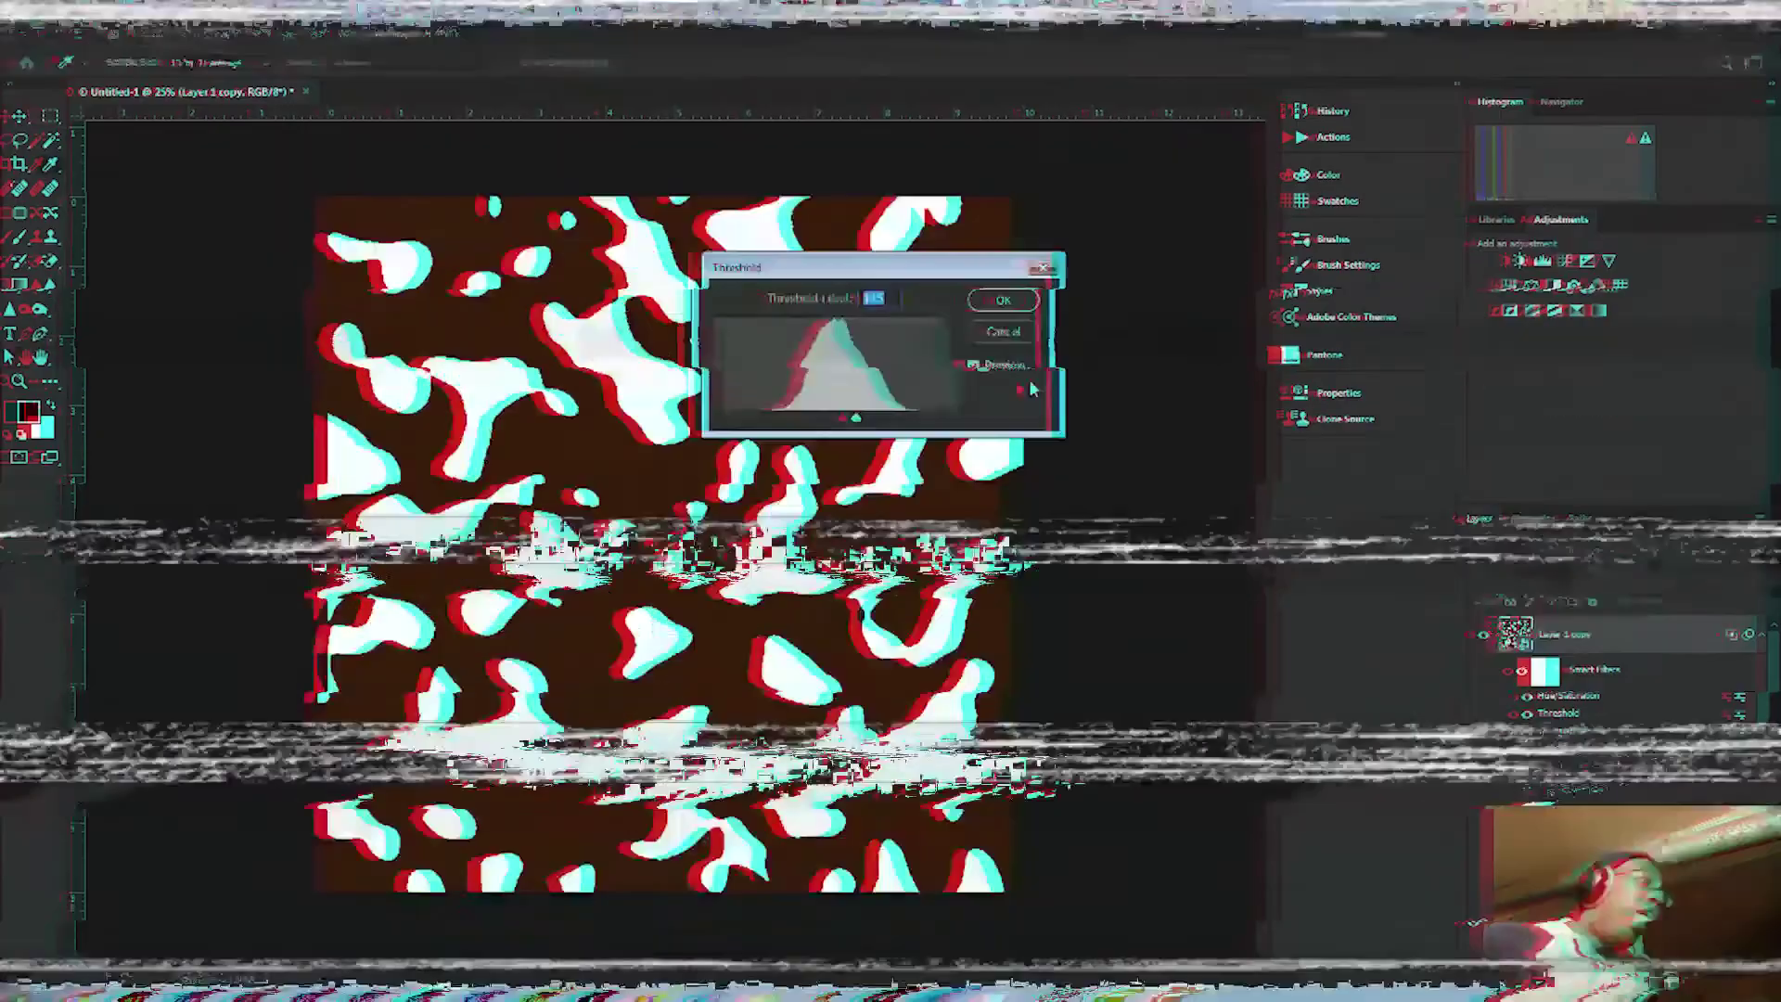
mouse_move(855, 401)
mouse_down()
mouse_move(831, 401)
mouse_move(869, 397)
mouse_up()
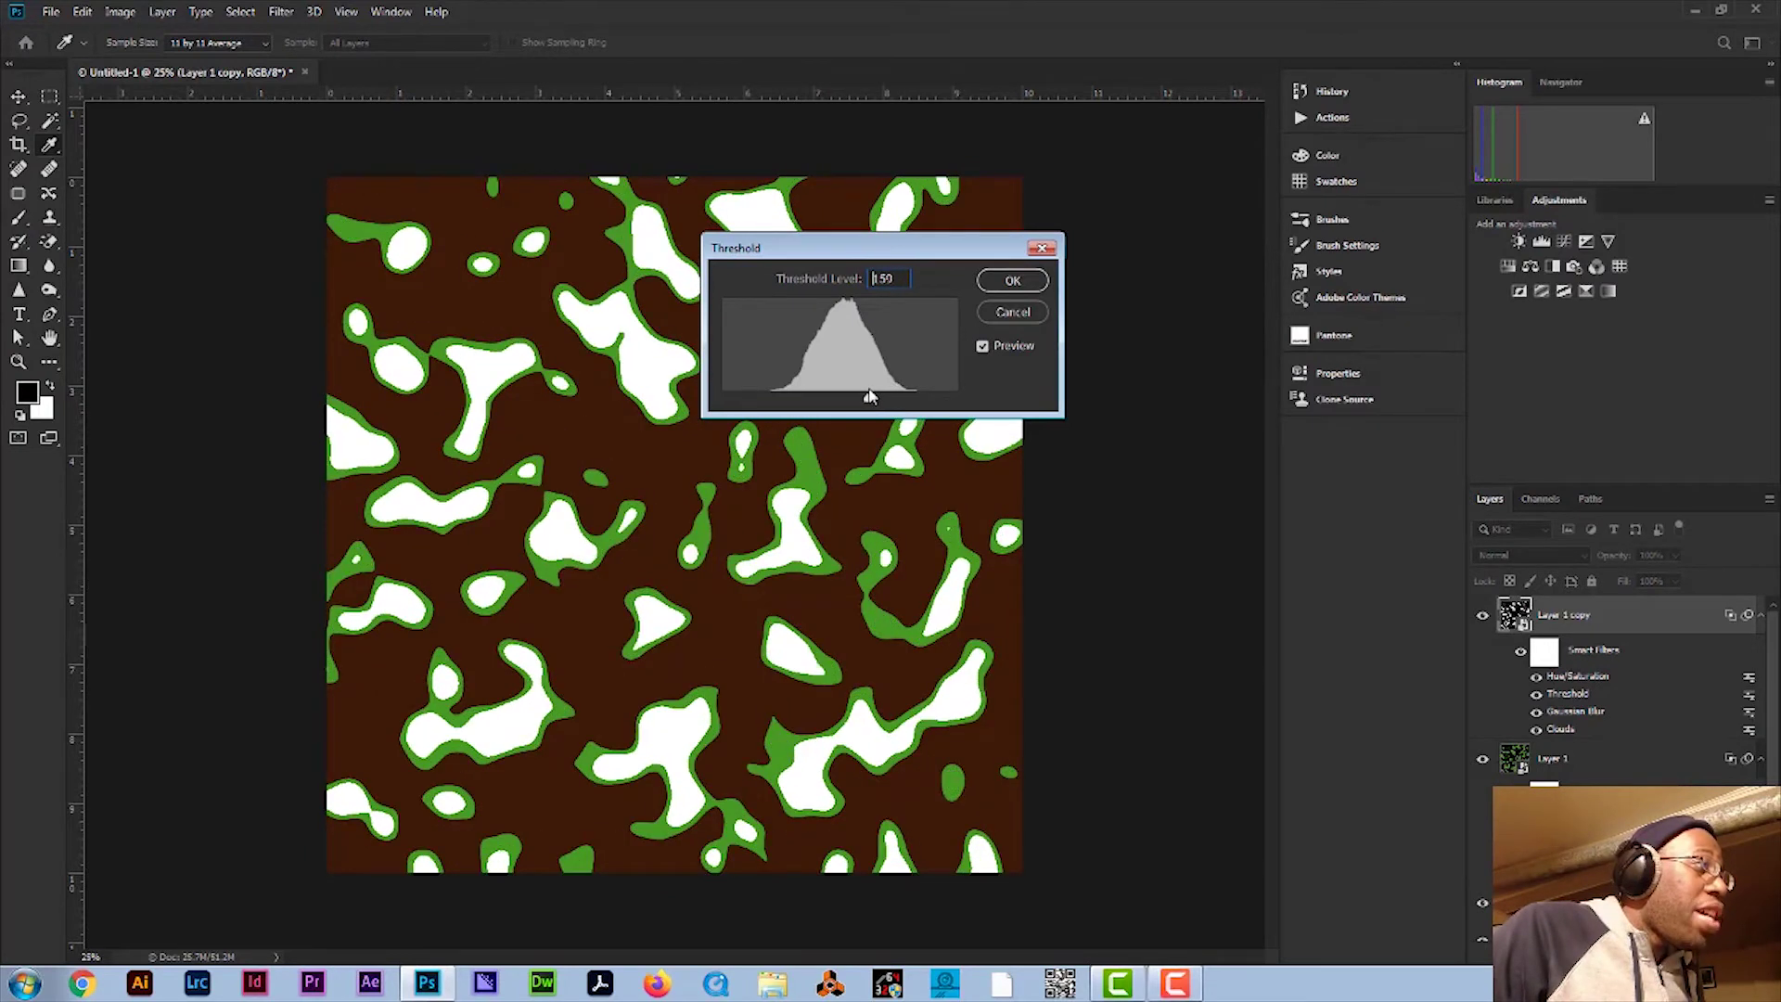
click(1012, 280)
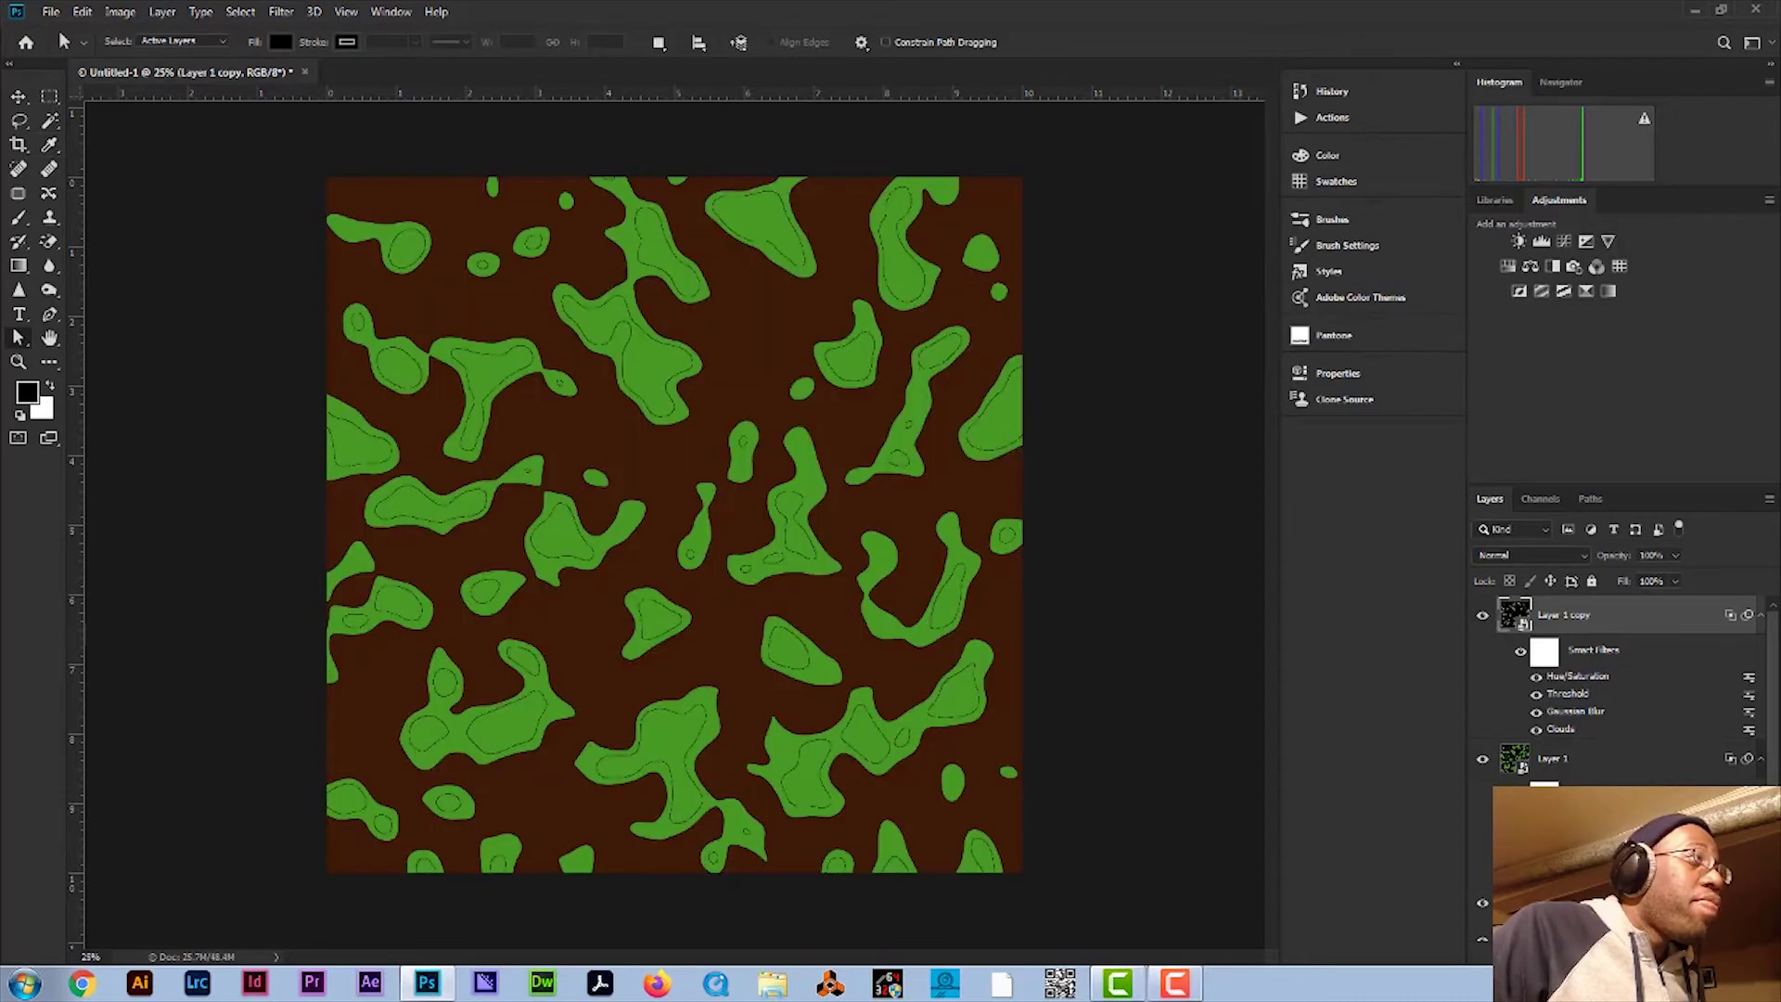
Step: Lower the radius of the Gaussian Blur smart filter on Layer 1 copy to 4.7 pixels
double_click(1588, 711)
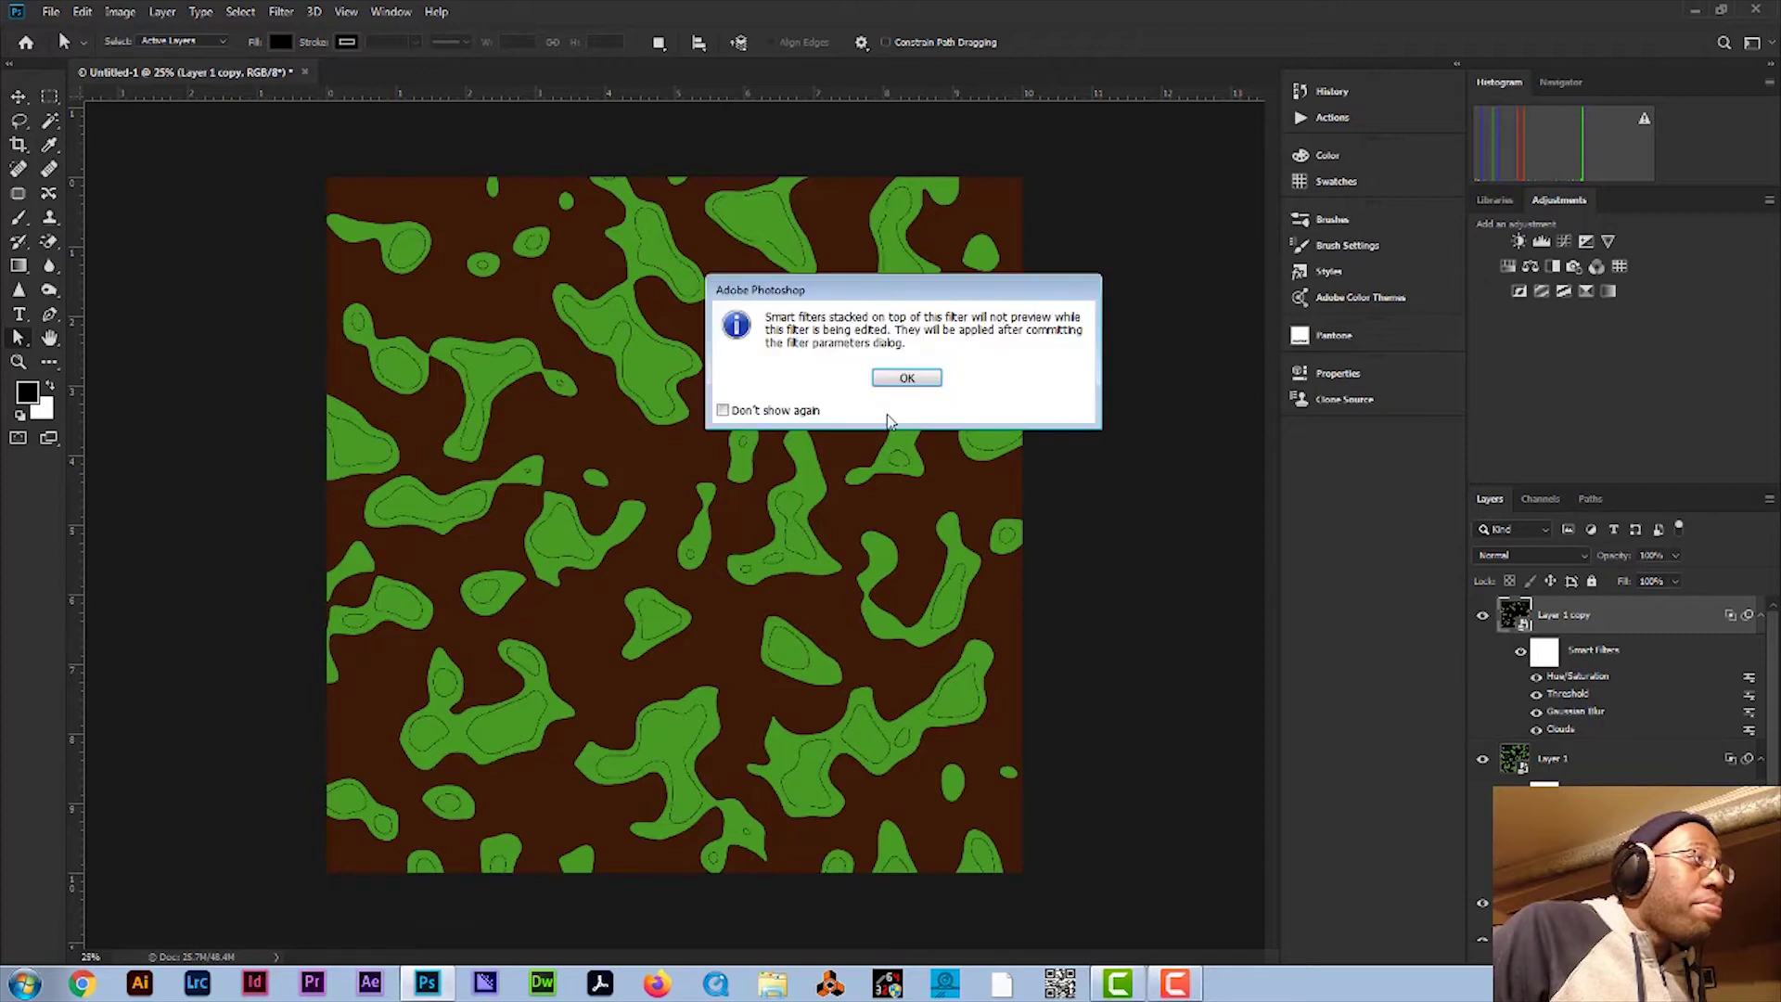
click(907, 377)
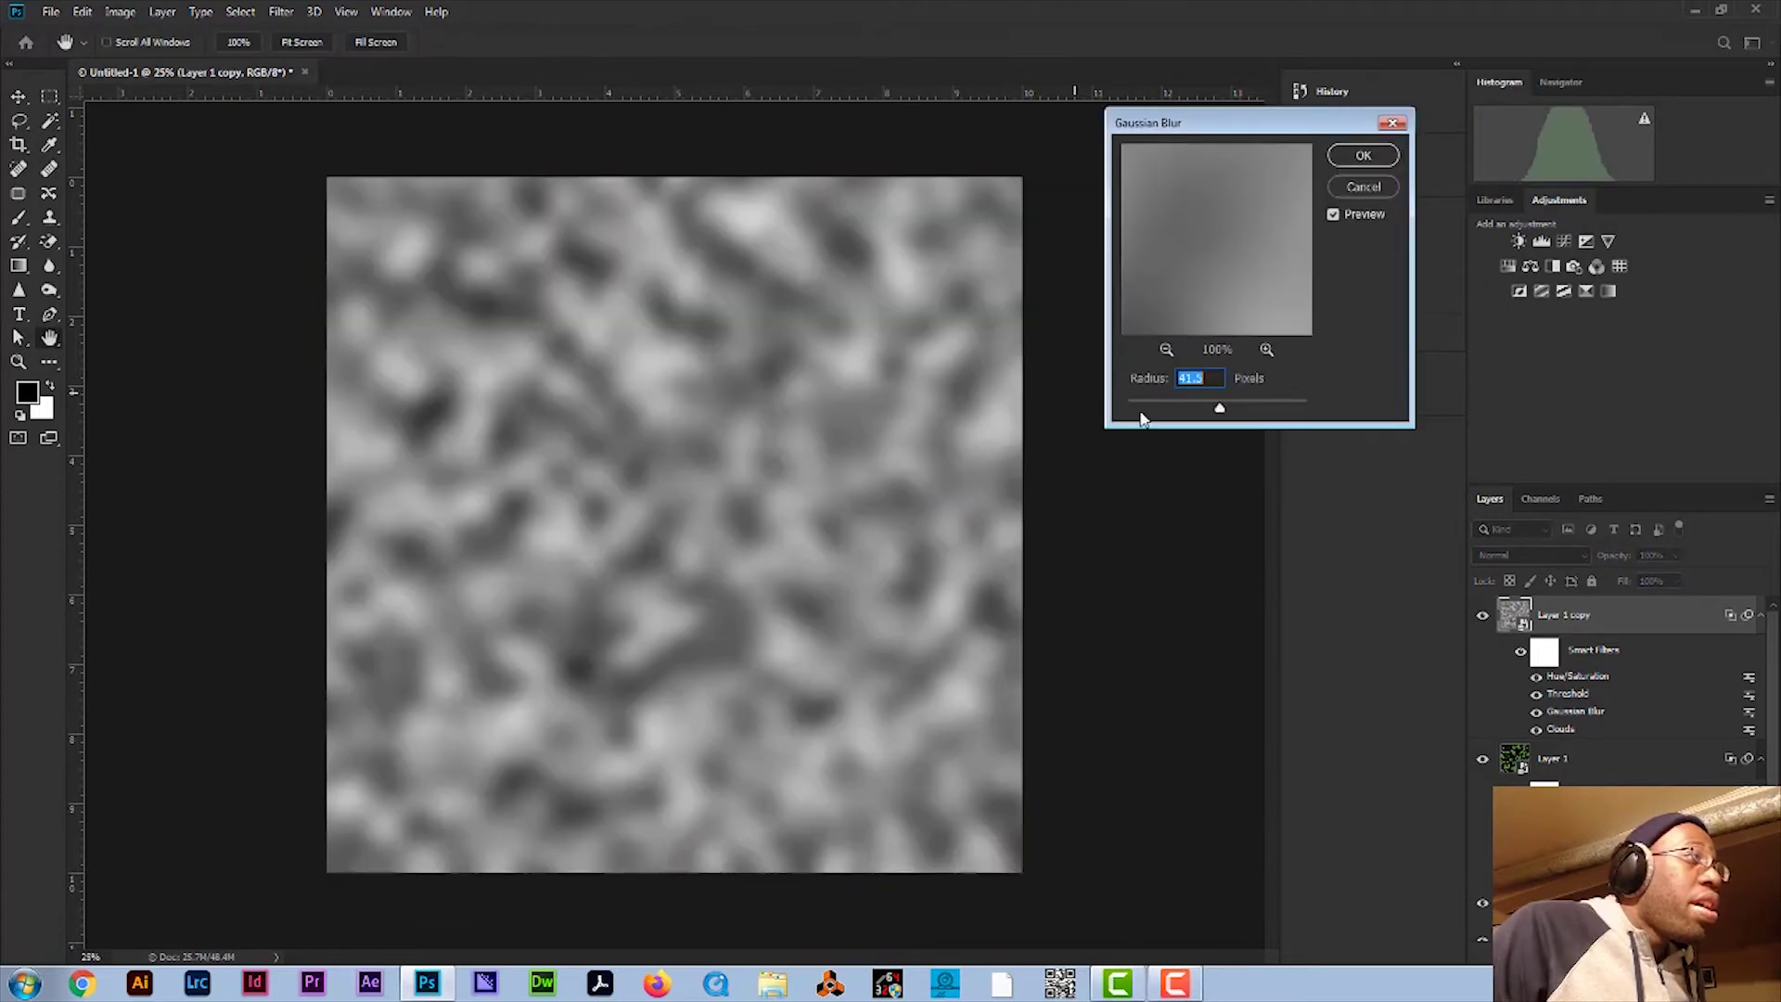
drag(1221, 409, 1174, 414)
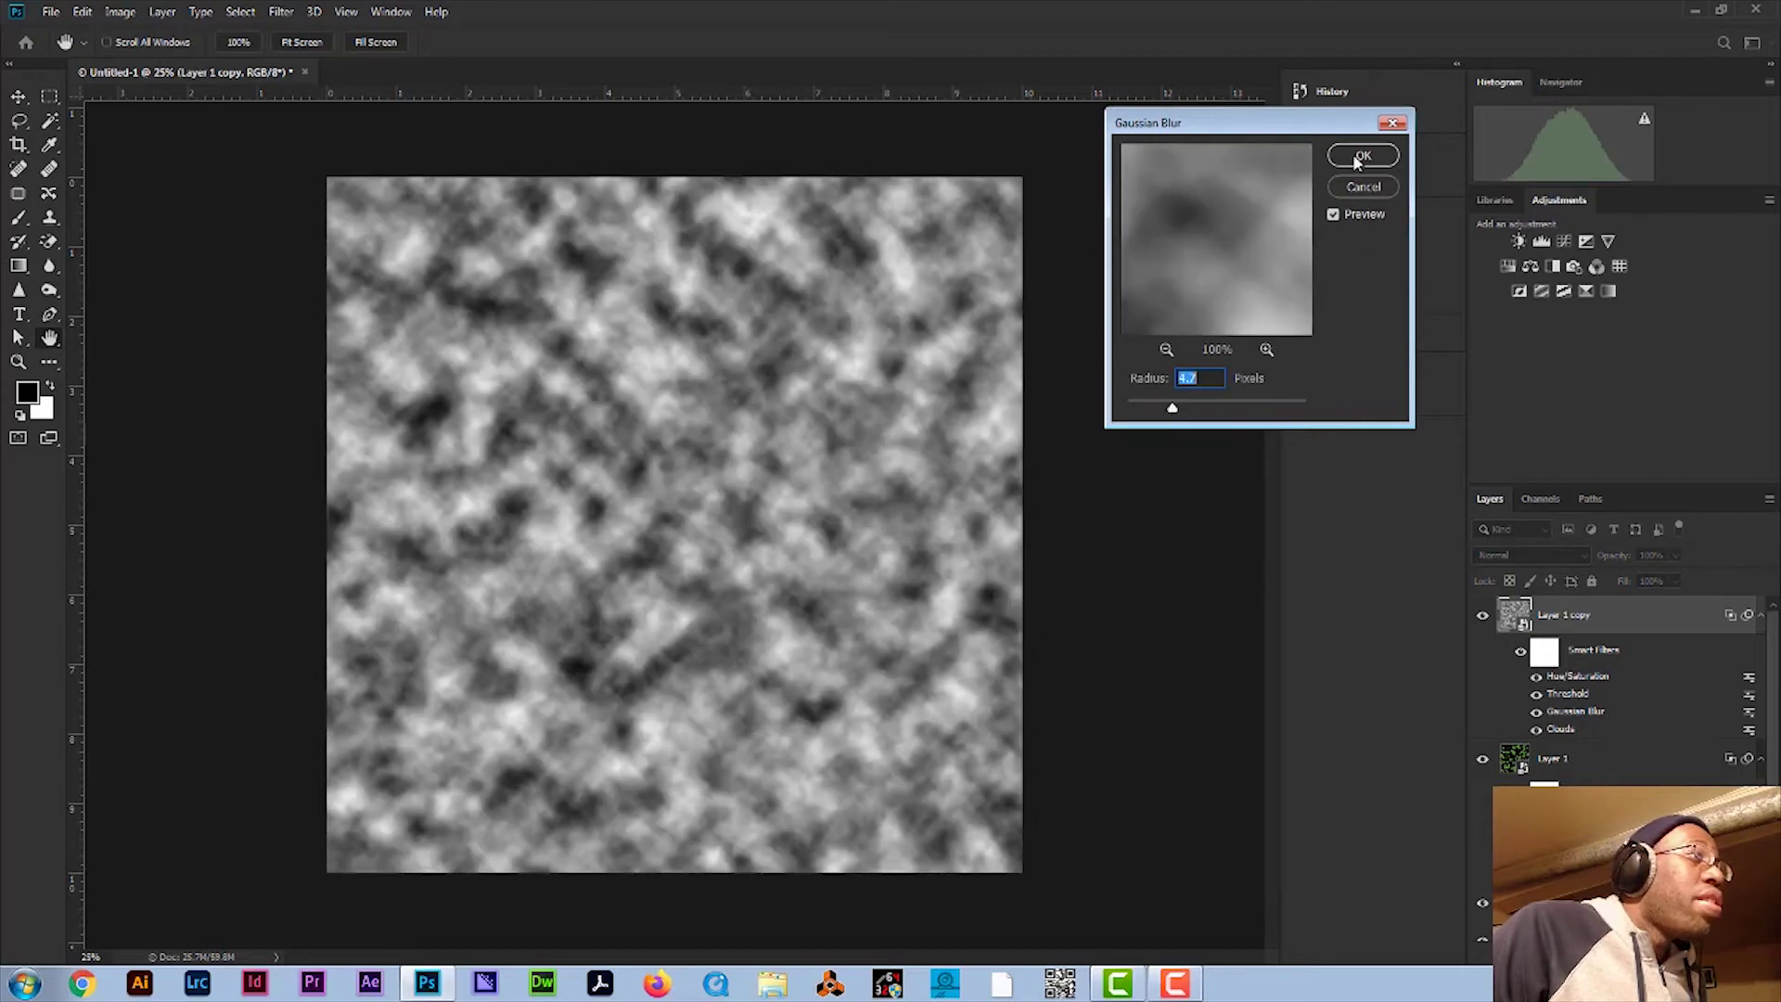
click(1360, 156)
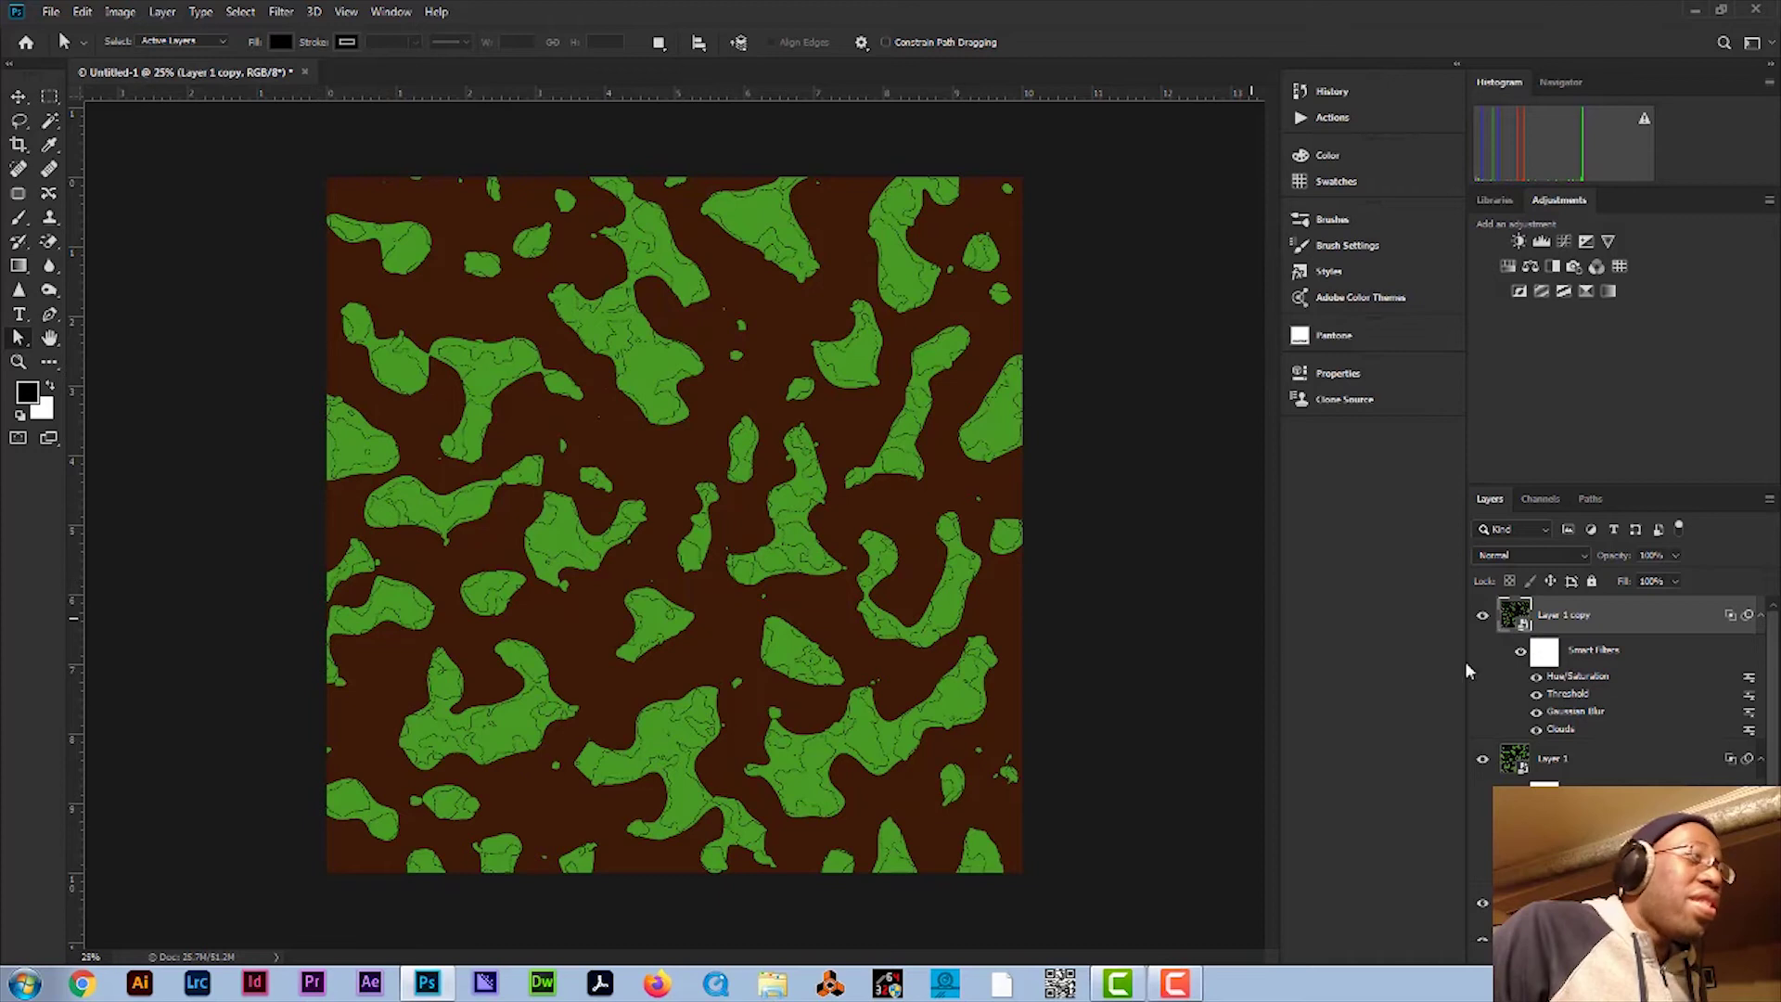
Step: Change Layer 1 copy's Hue/Saturation smart filter to hue 114, saturation 30 and lightness -4
double_click(1586, 682)
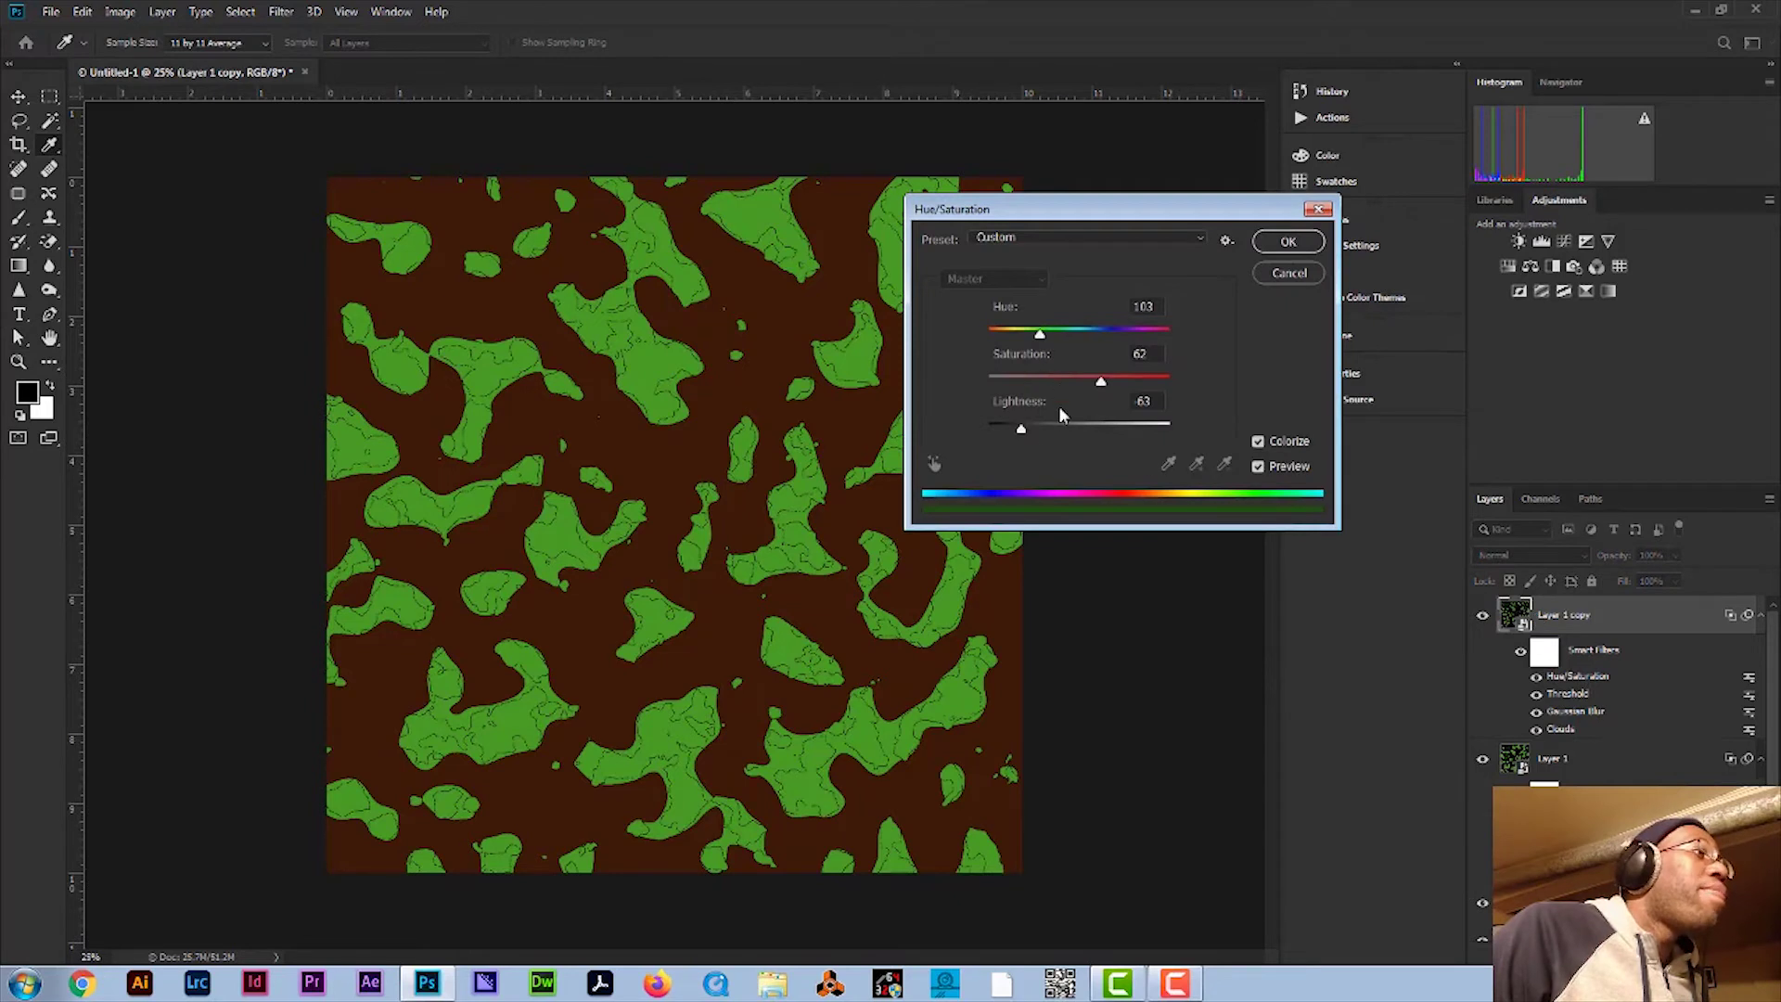
drag(1022, 436, 1075, 436)
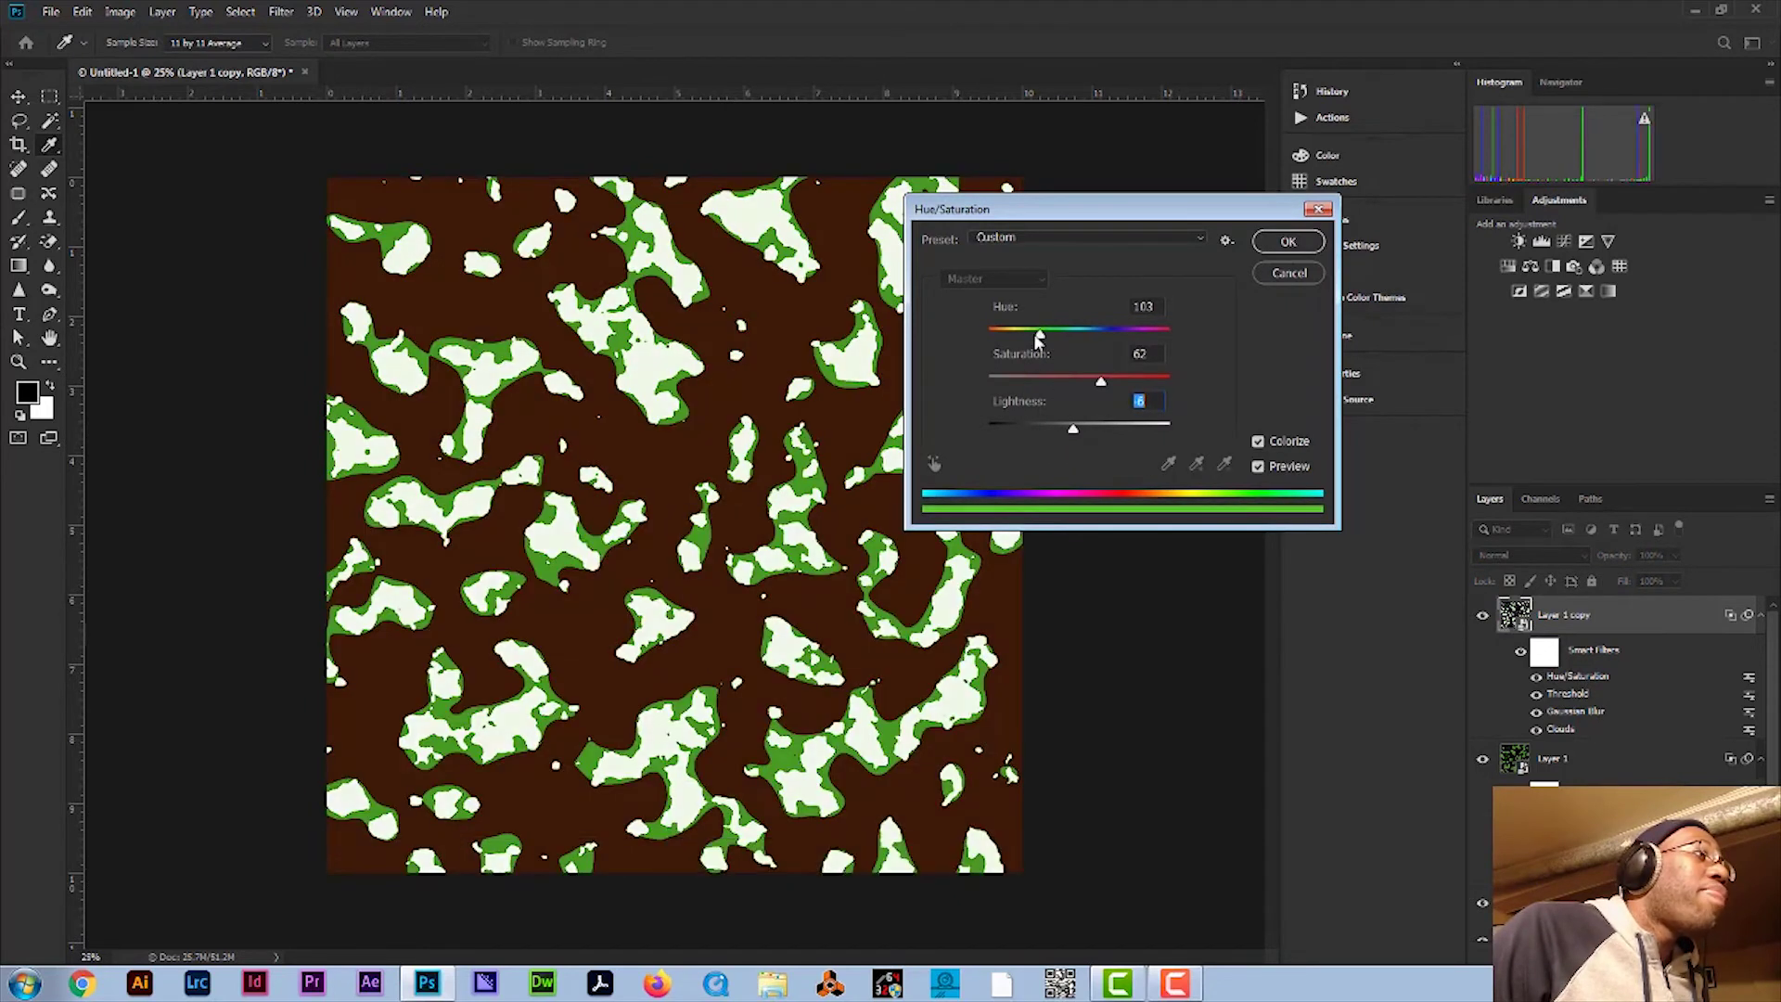
mouse_move(1040, 334)
mouse_down()
mouse_move(1012, 334)
mouse_move(1106, 337)
mouse_move(1045, 335)
mouse_up()
drag(1076, 387, 1076, 432)
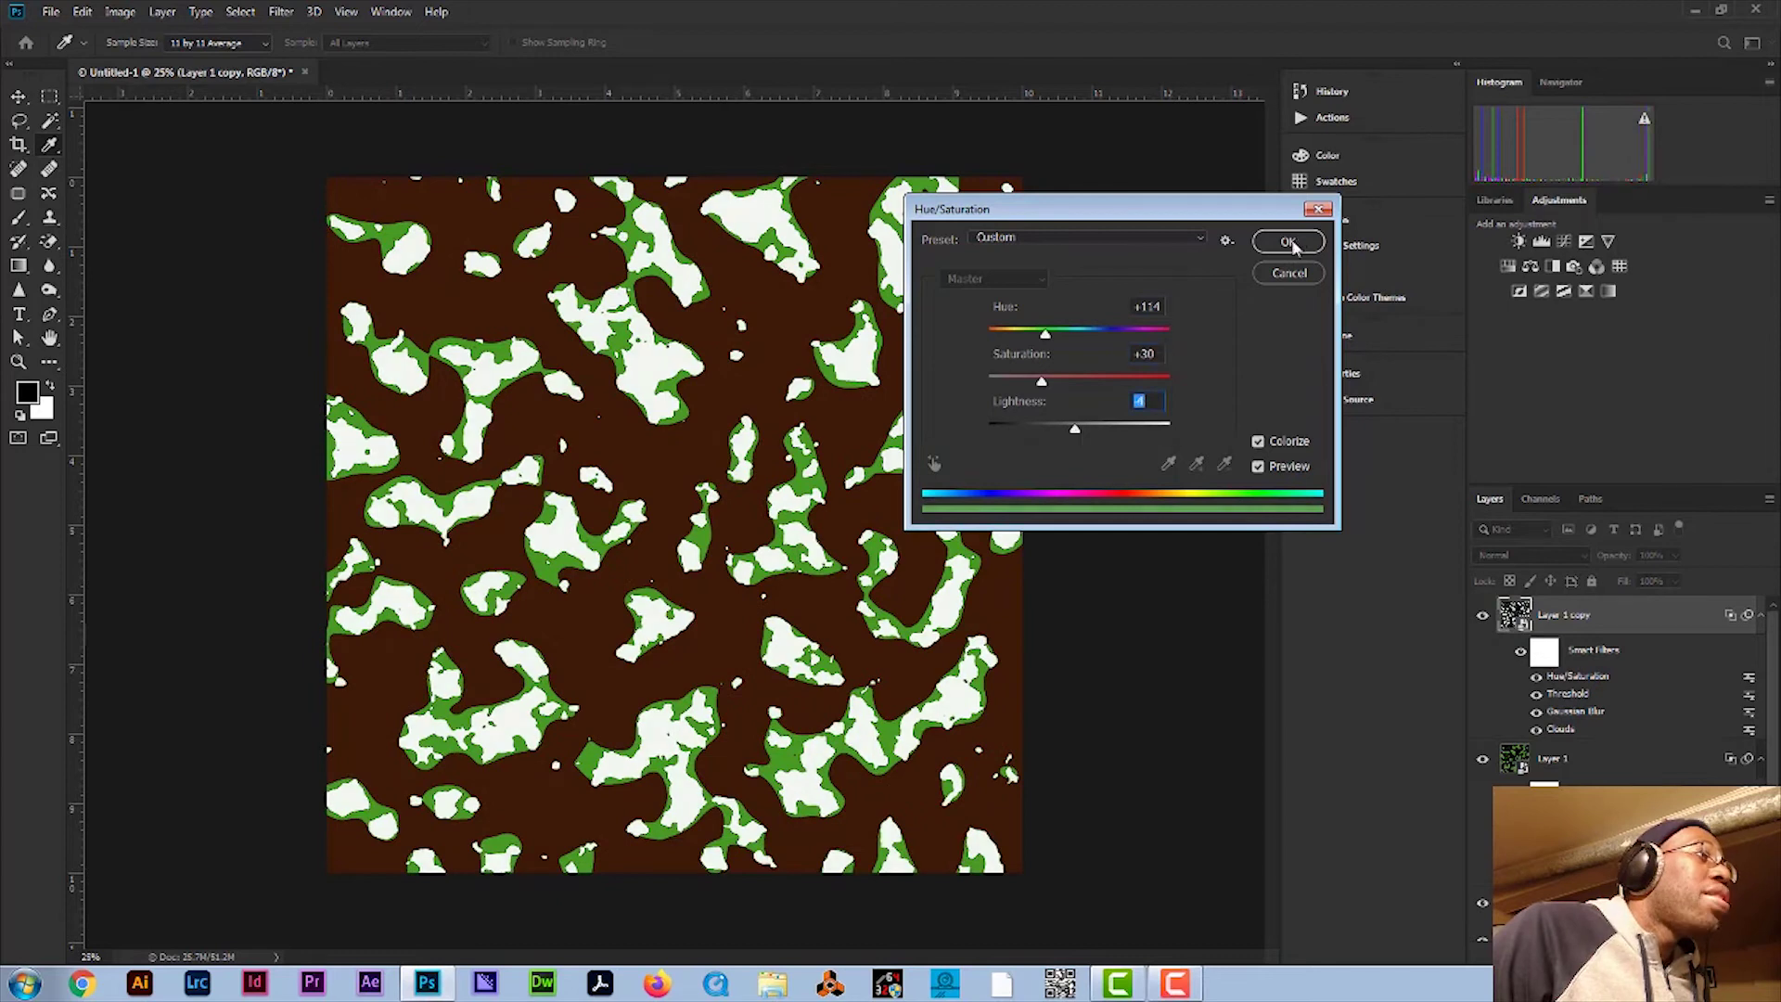
click(1296, 243)
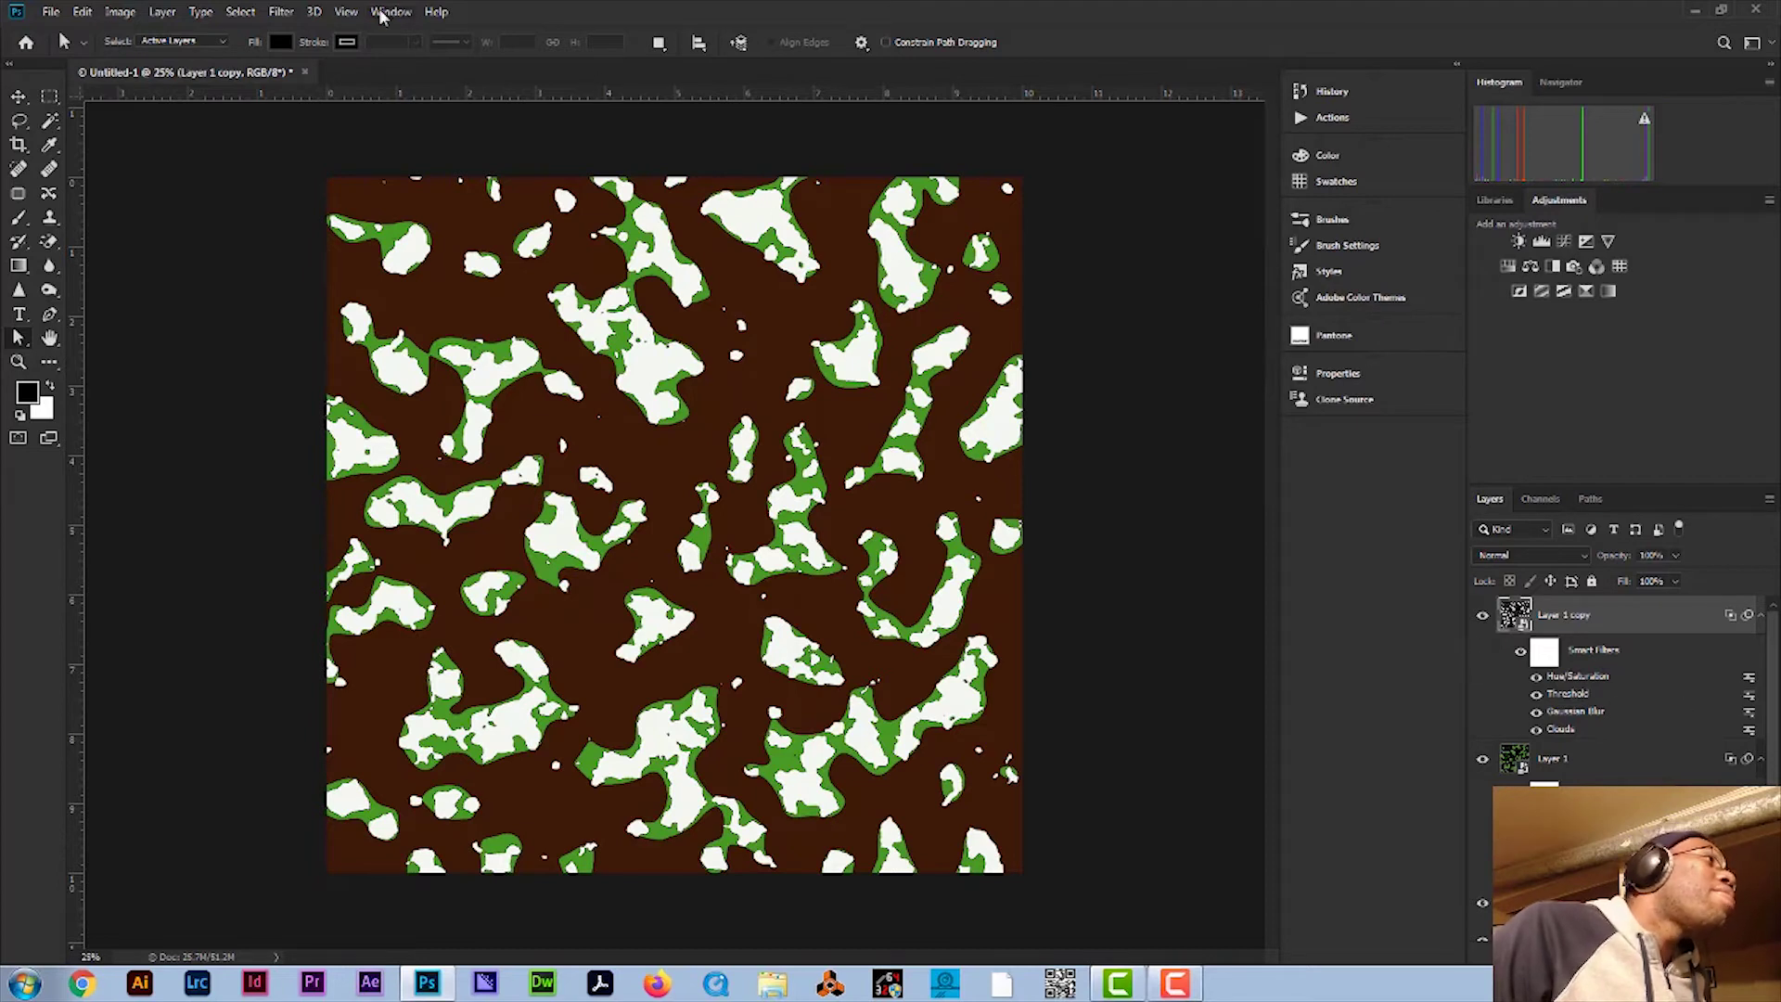
Step: Add a diagonal Motion Blur with a distance of 159 pixels to Layer 1 copy and move it below the Threshold smart filter
click(282, 11)
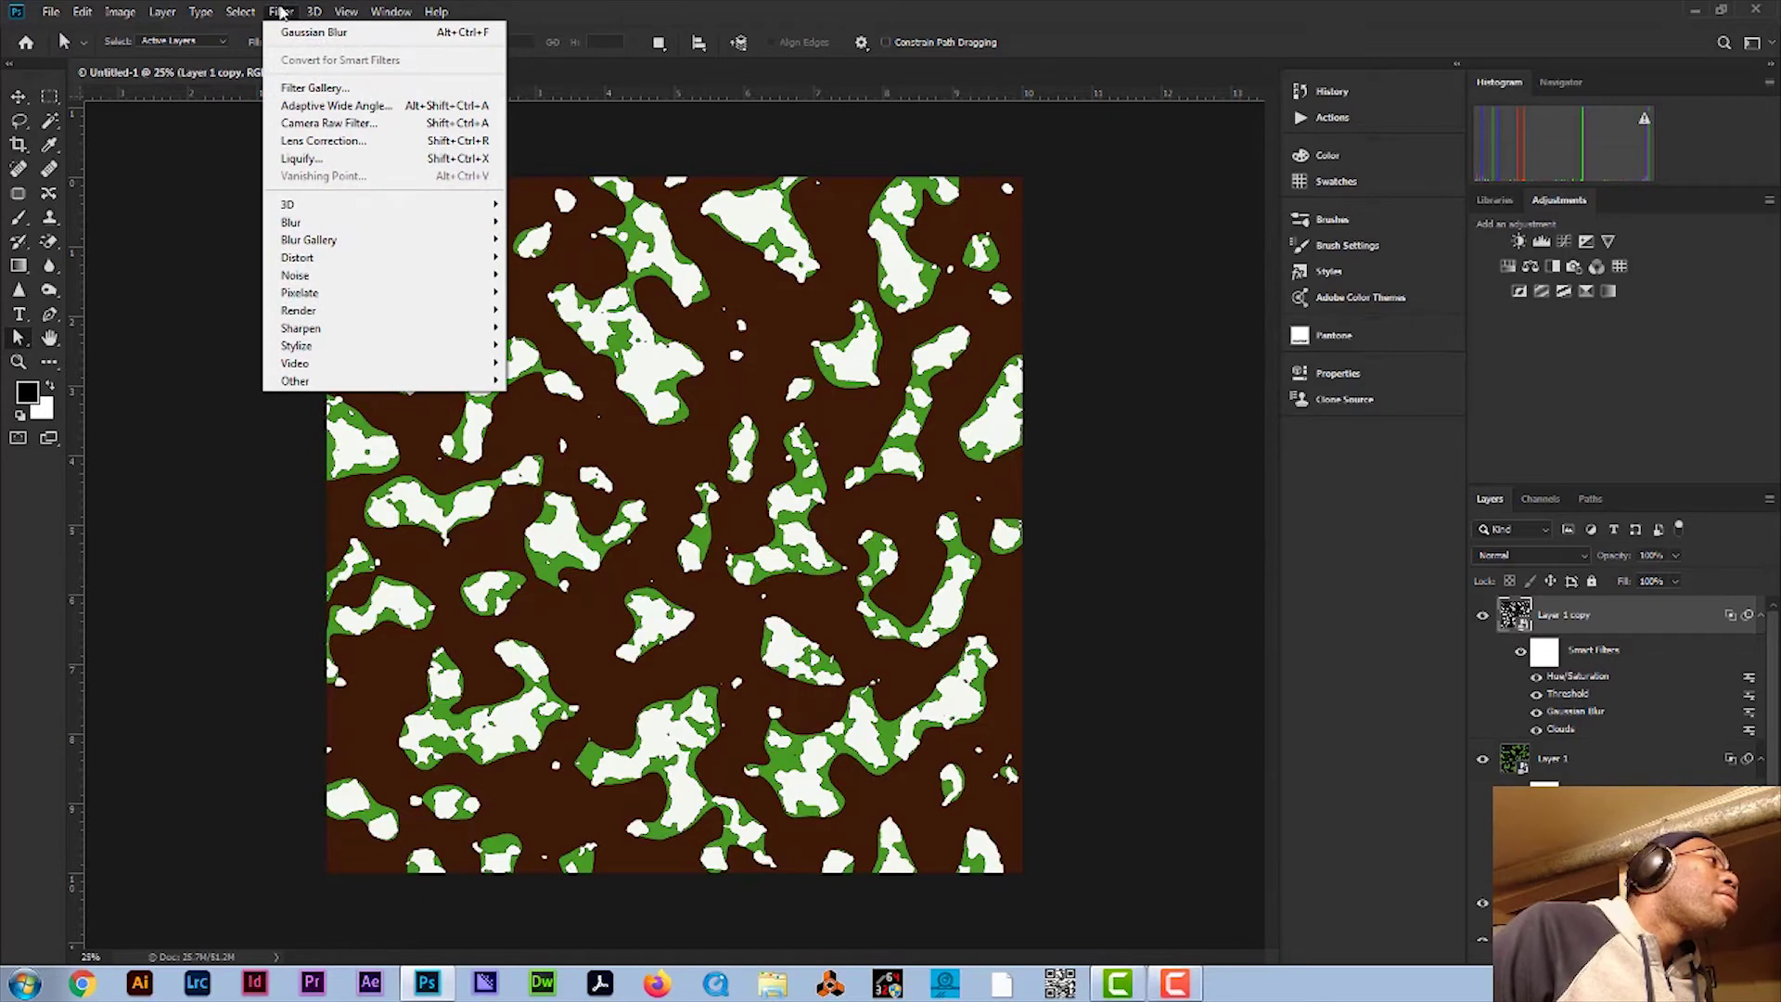
mouse_move(339, 221)
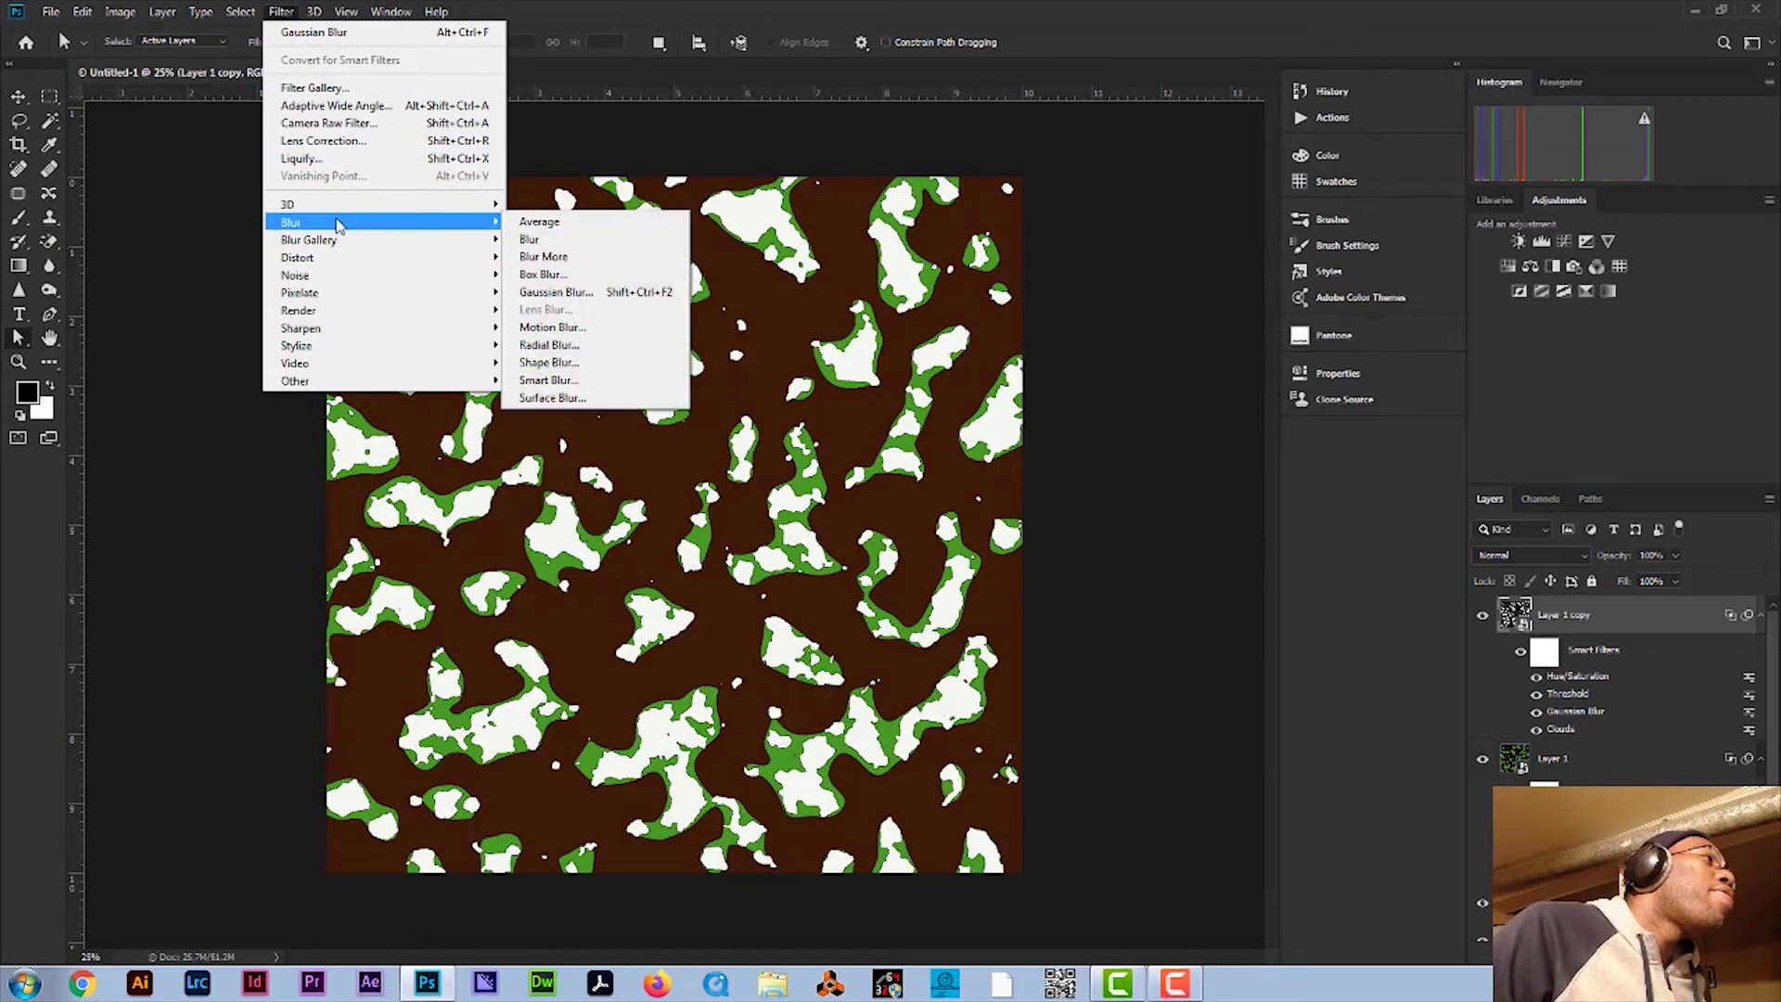
click(647, 329)
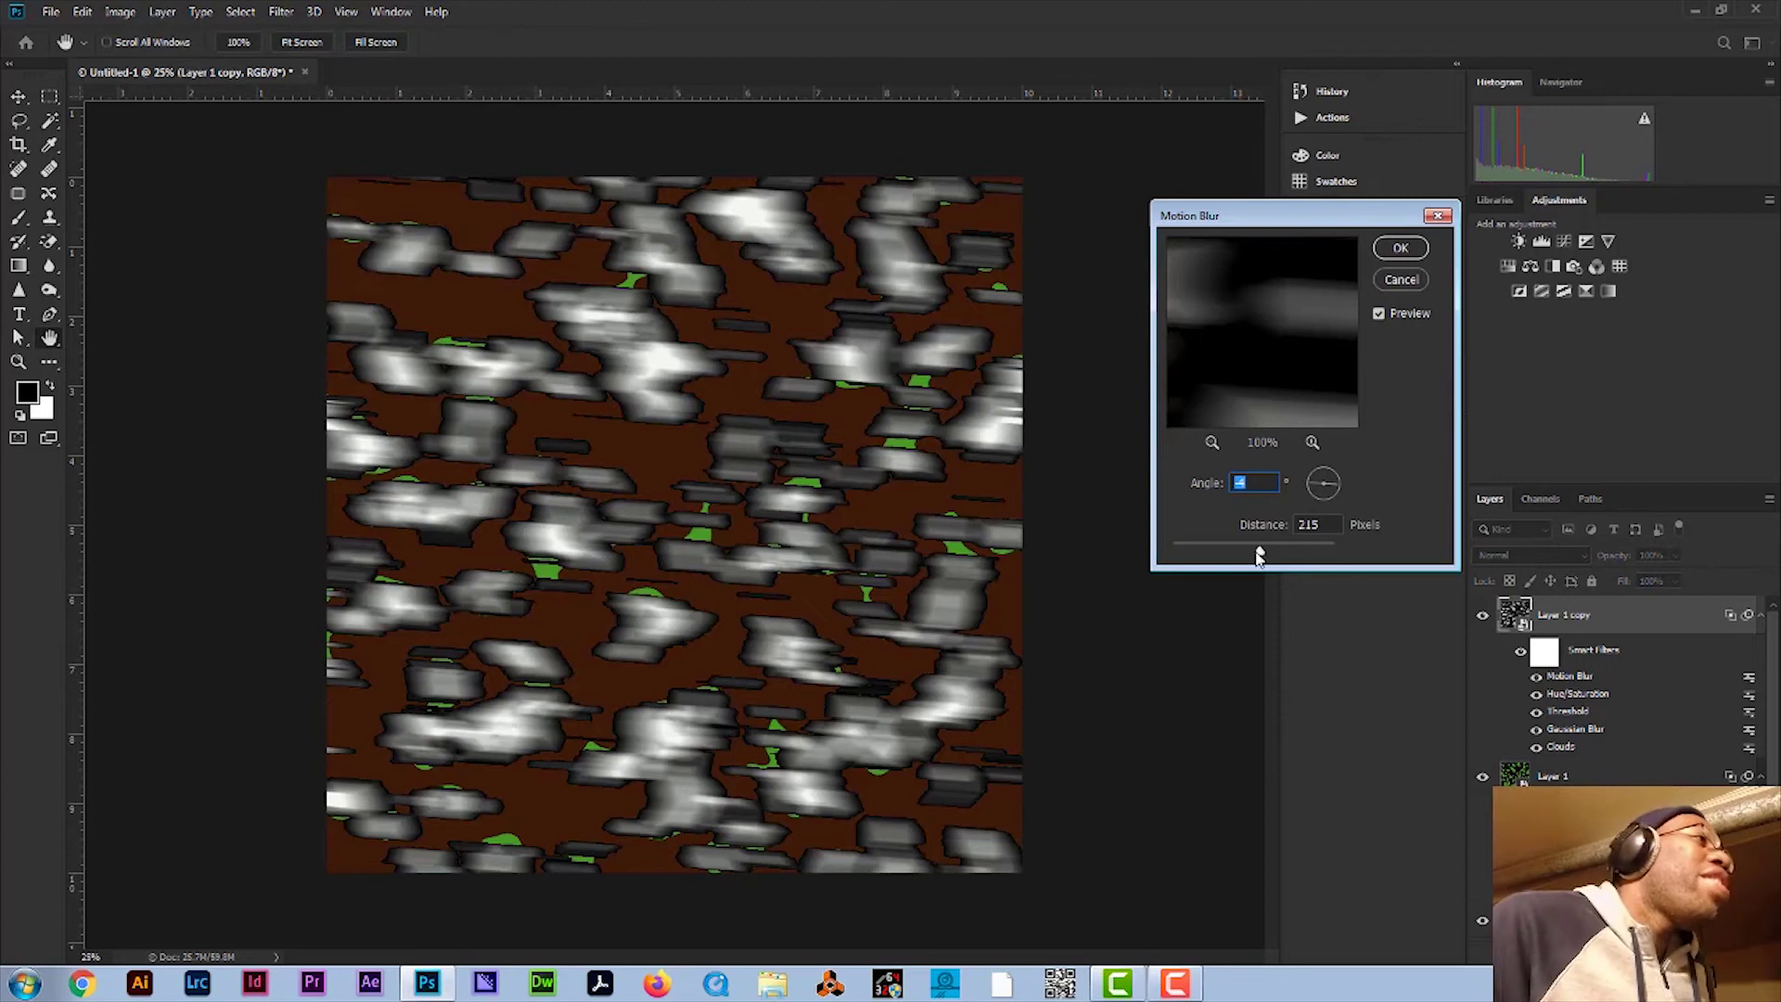
drag(1259, 553, 1244, 553)
drag(1311, 484, 1322, 494)
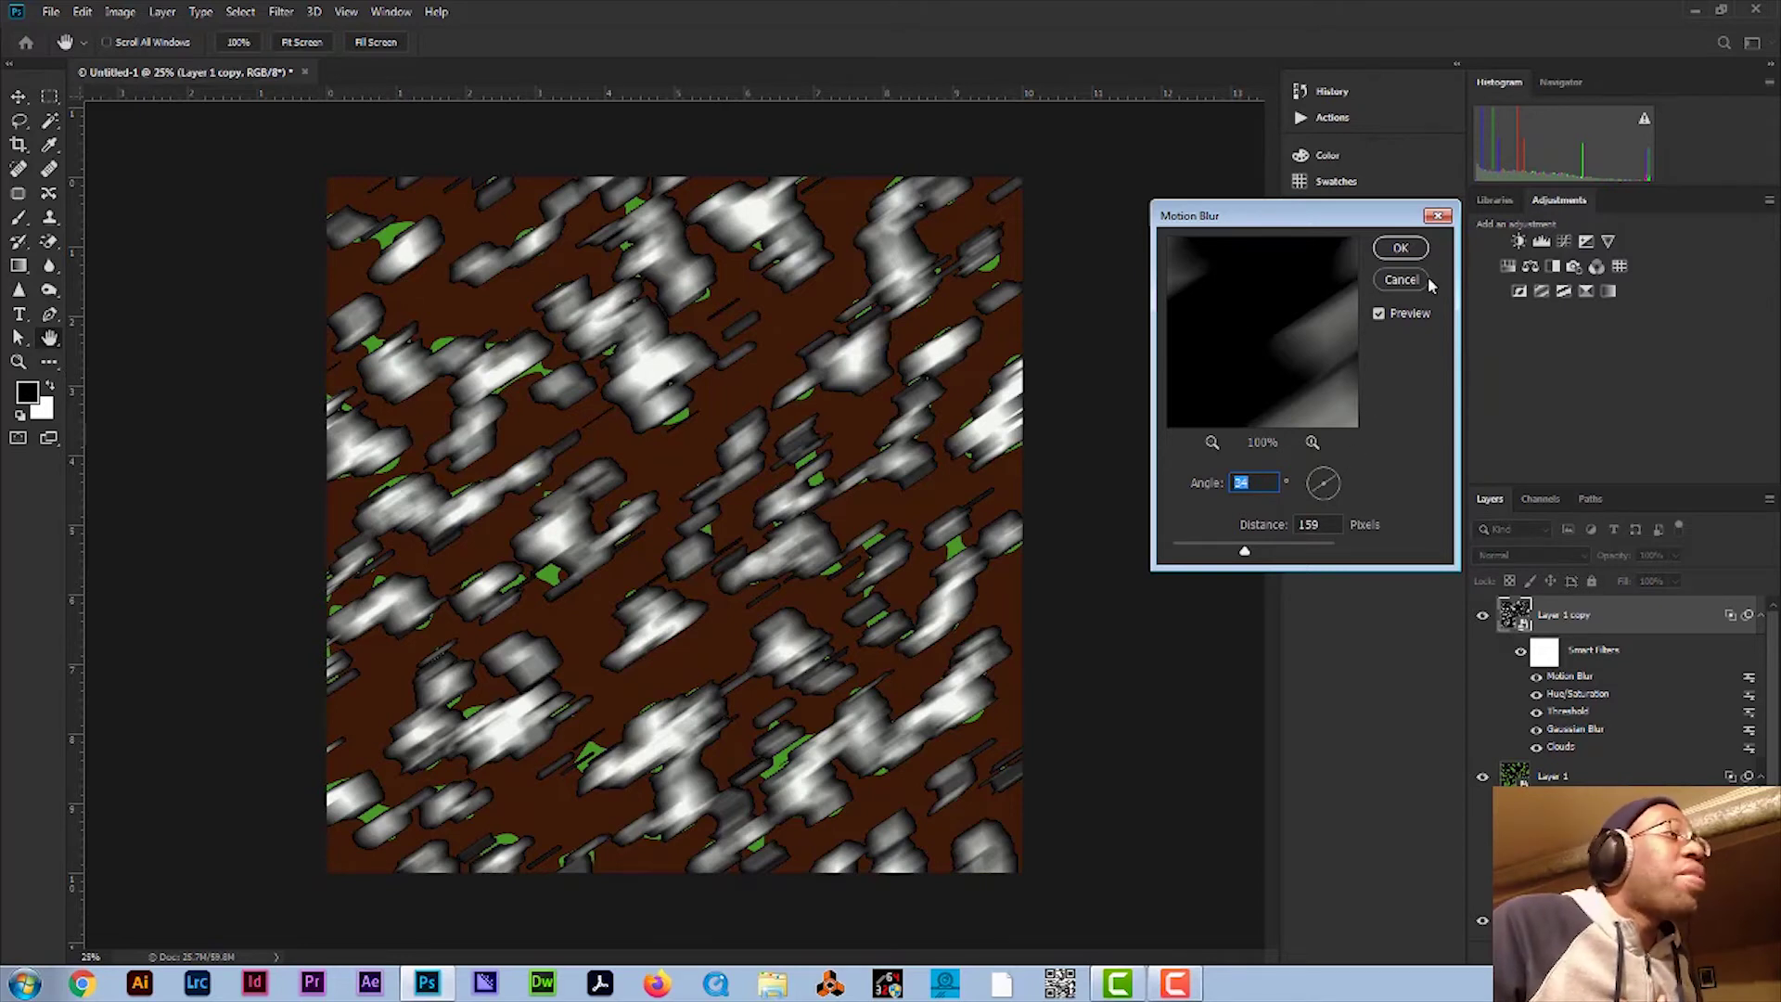
click(1406, 247)
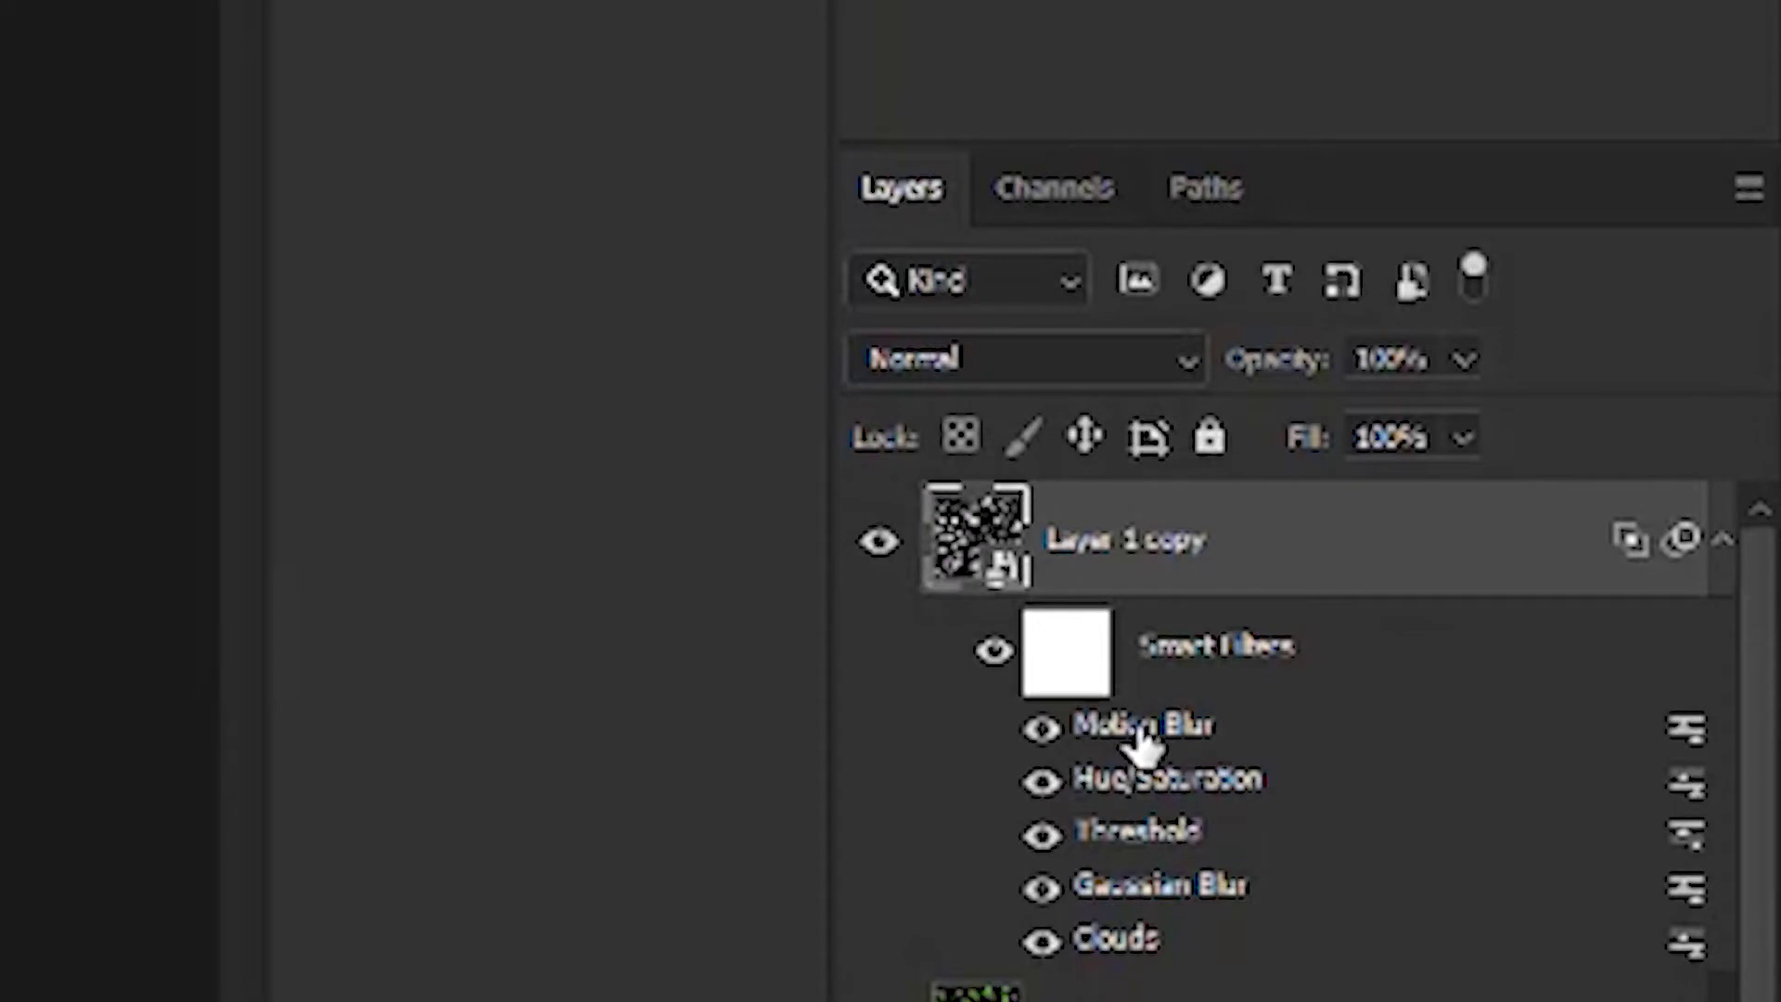
drag(1145, 736, 1160, 816)
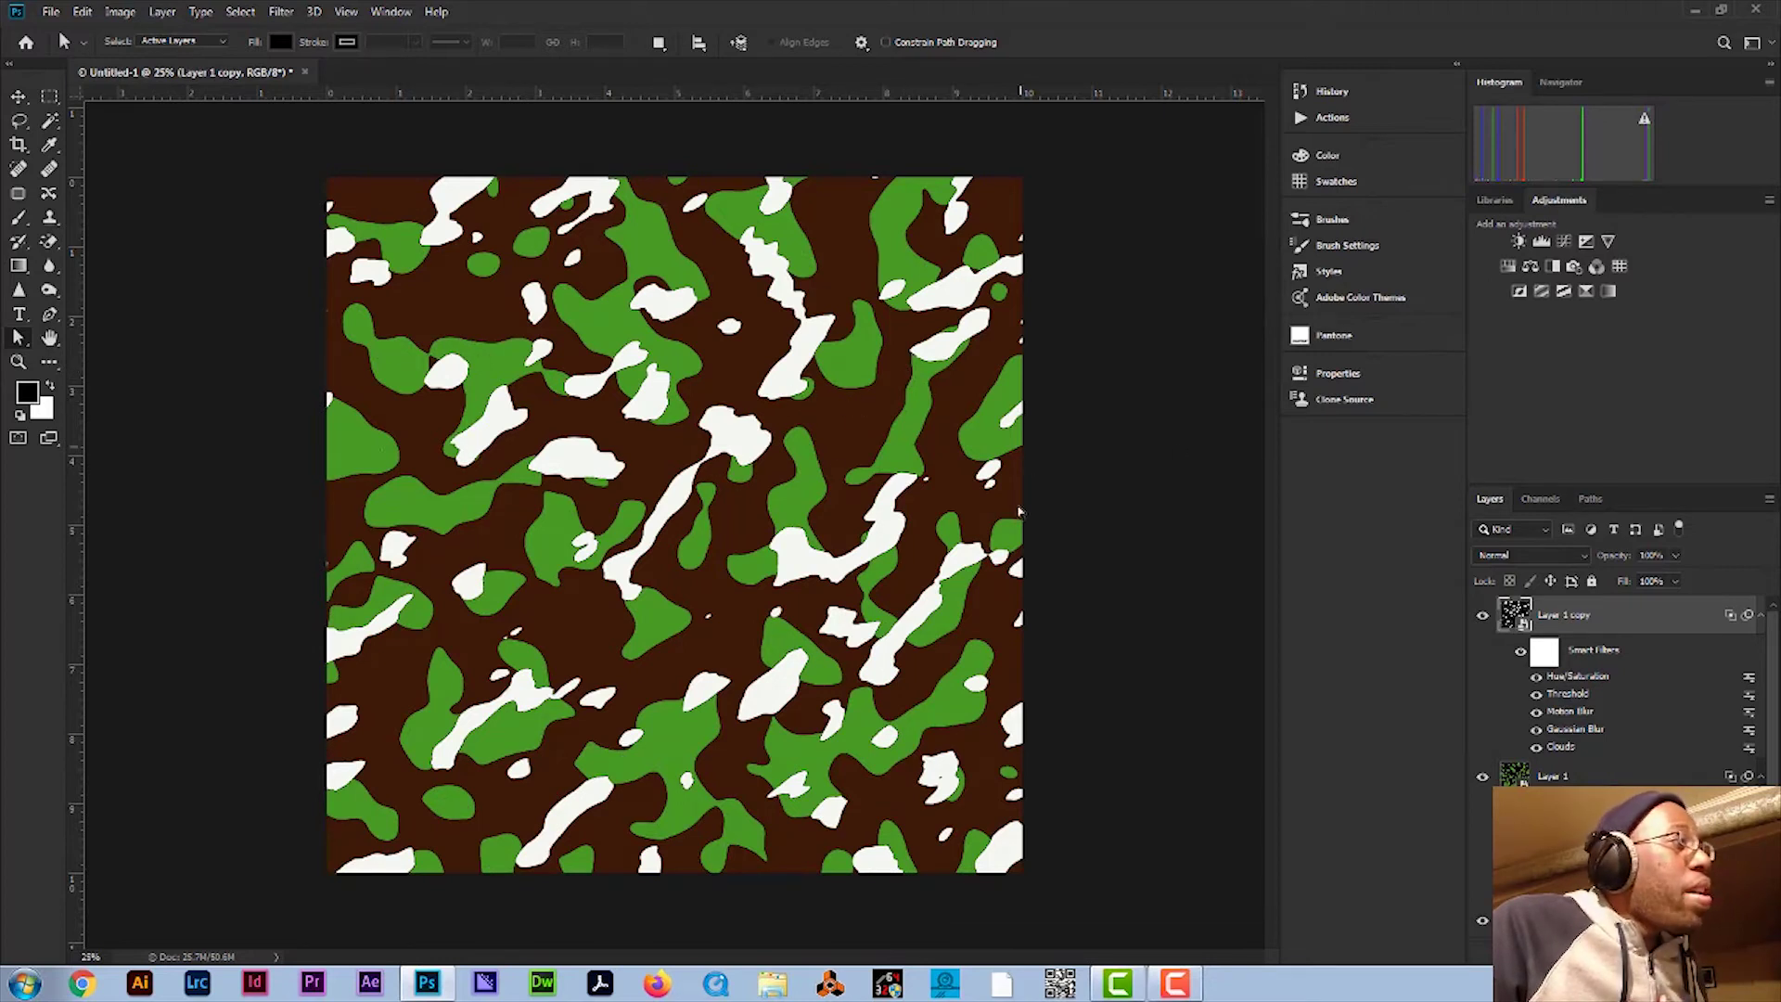
Step: Tint Layer 1 copy's shapes off-white by setting its Hue/Saturation smart filter to hue 57, saturation 24 and lightness -8
double_click(1585, 685)
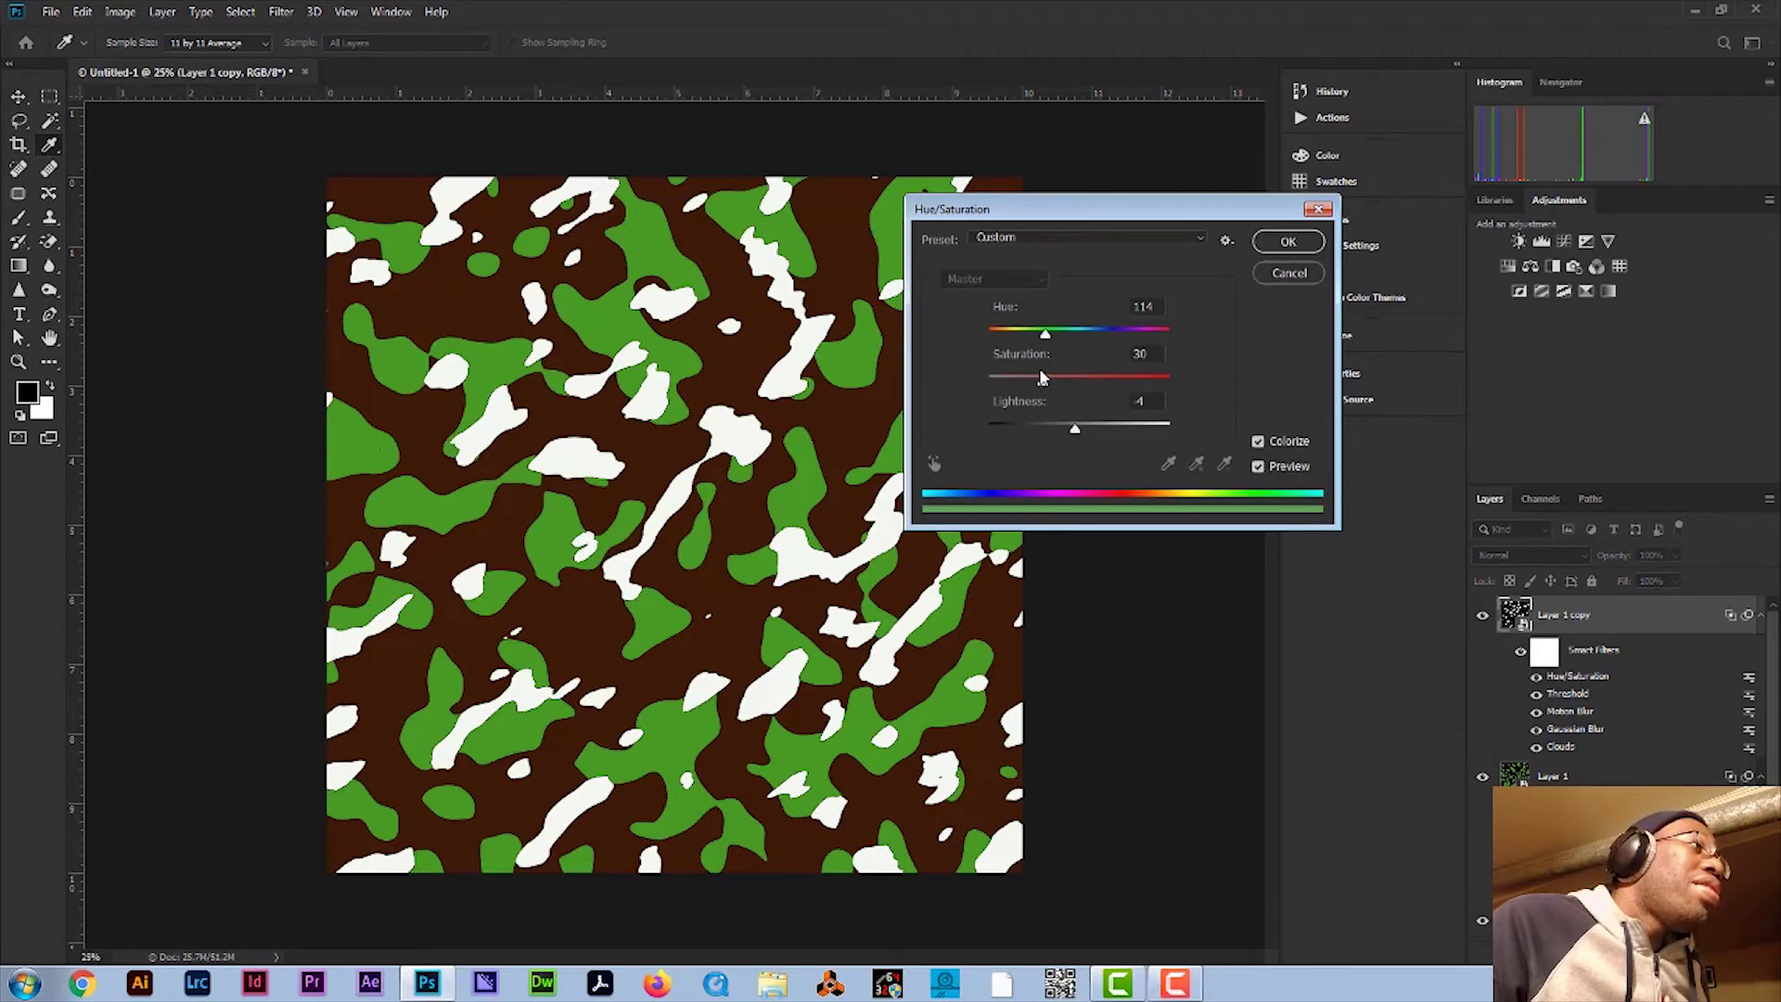
drag(1042, 382, 1071, 429)
drag(1045, 334, 1017, 337)
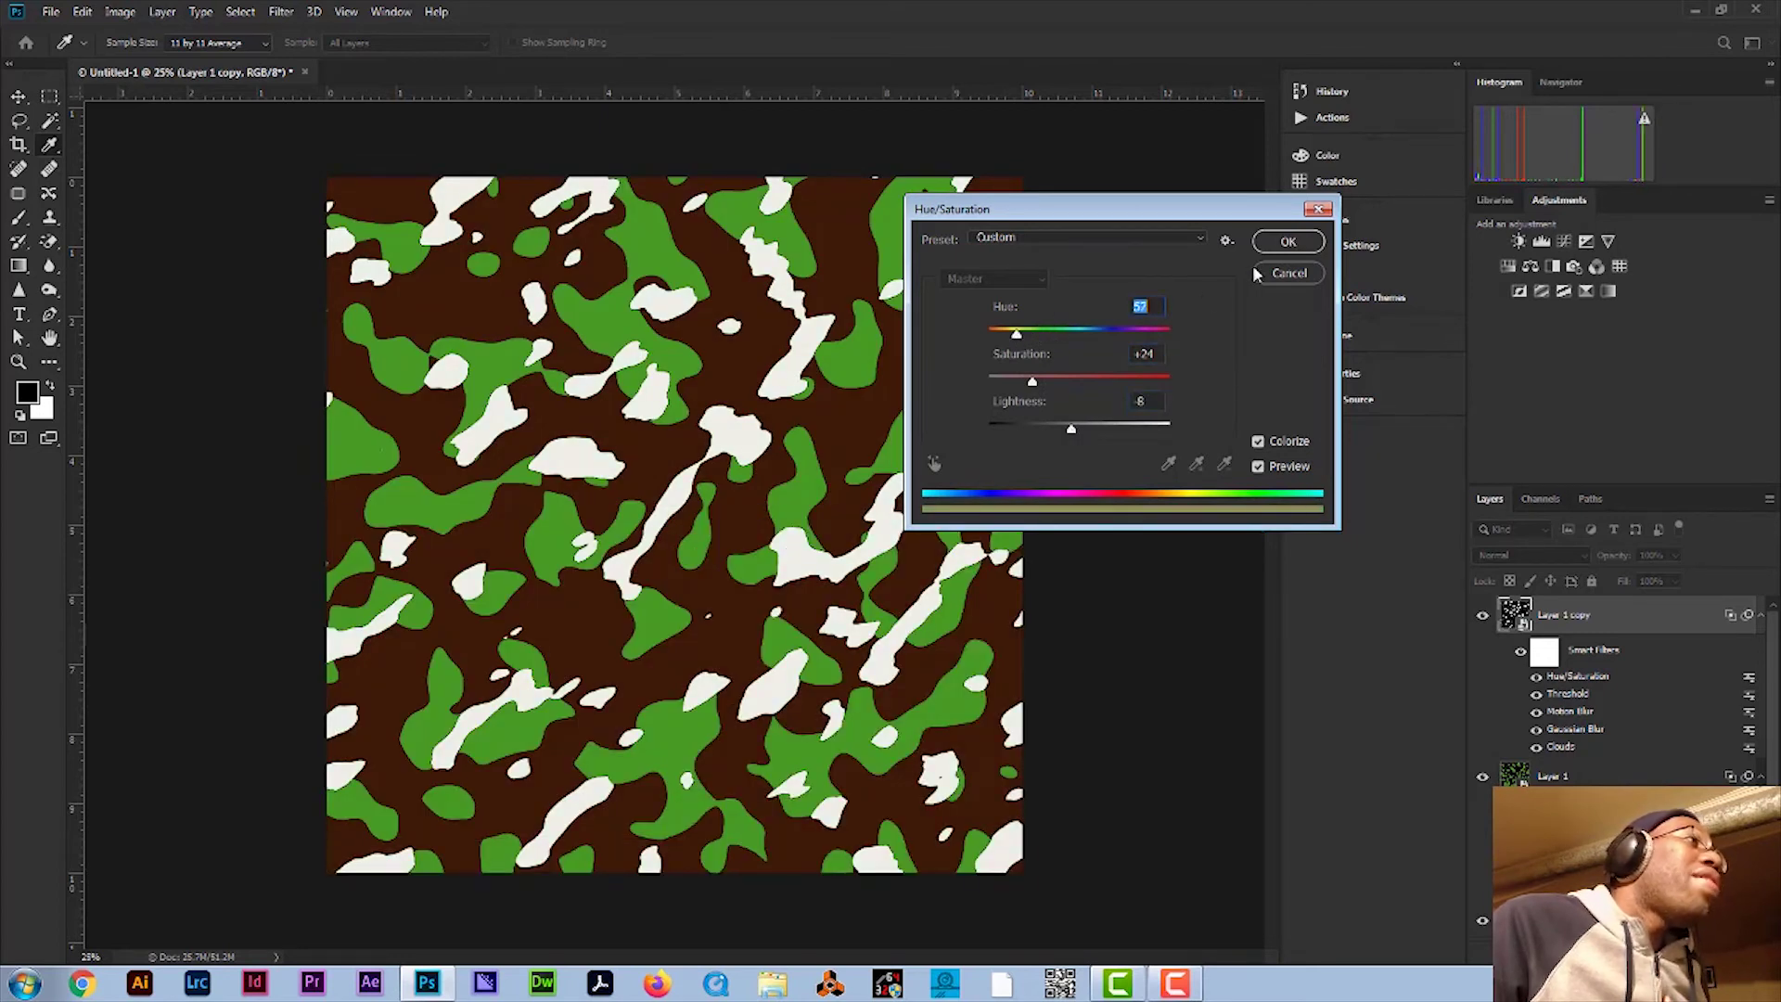
click(1289, 243)
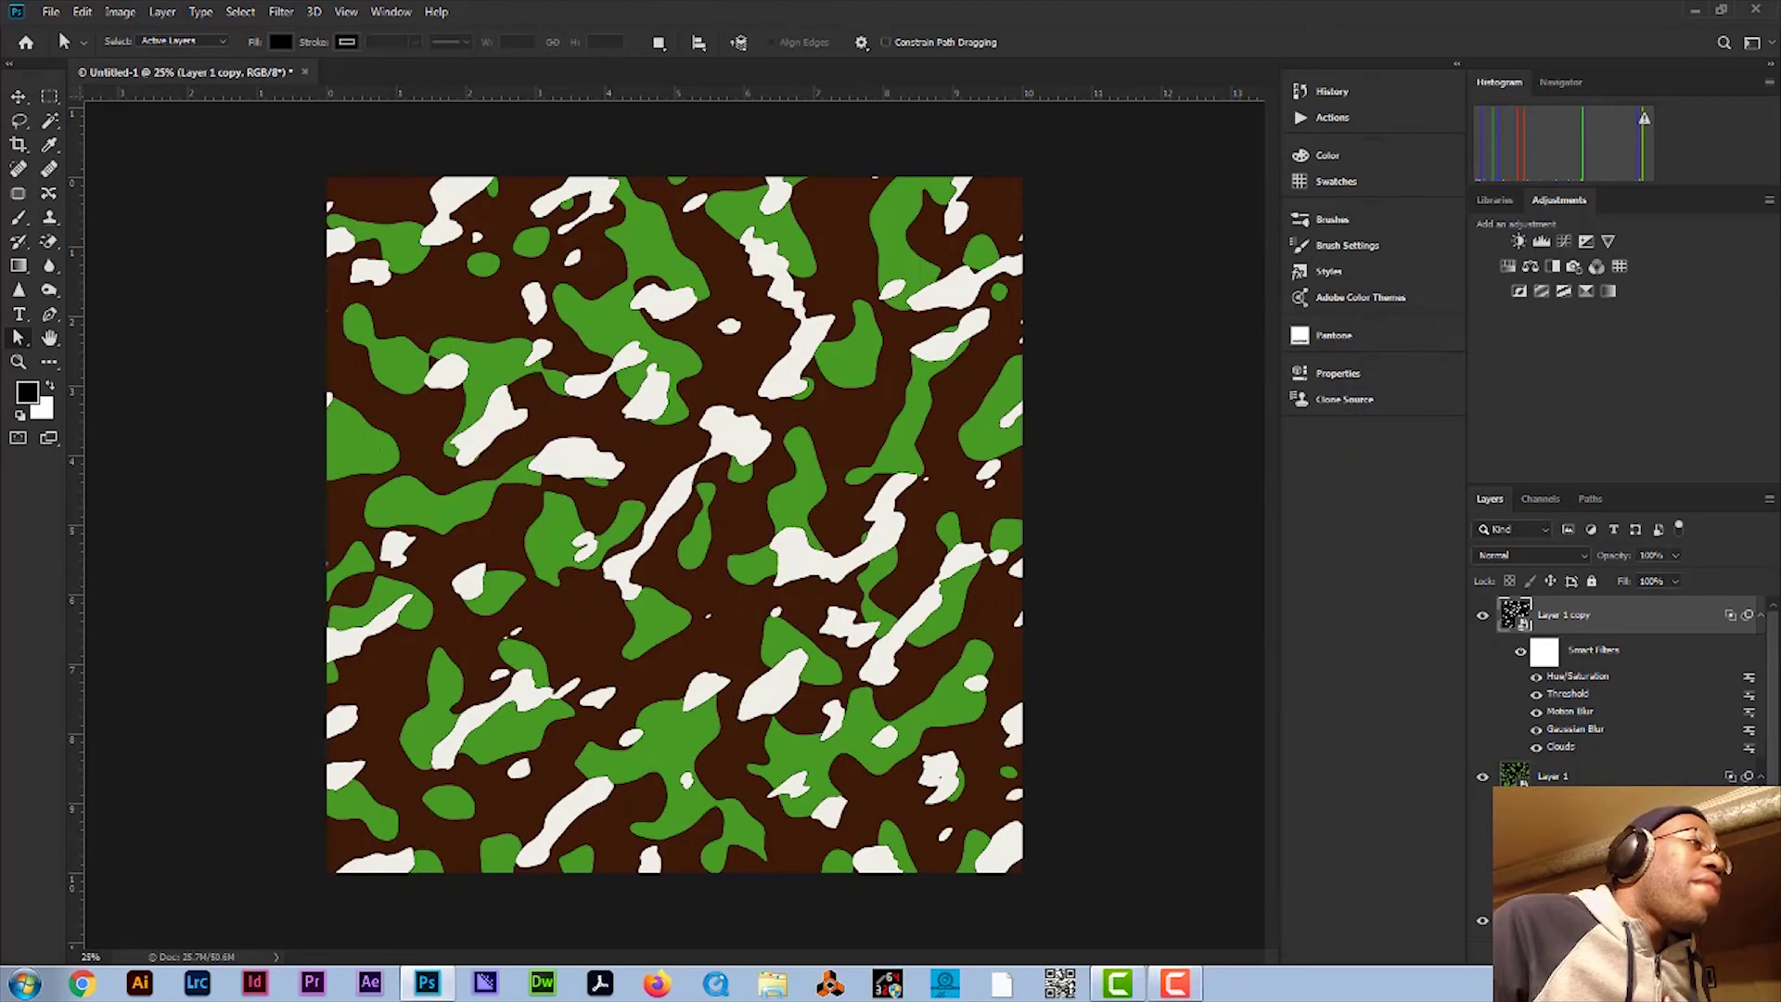
Step: Change the Color Fill 1 background to dark navy blue with hex colour 0b233d
double_click(1514, 921)
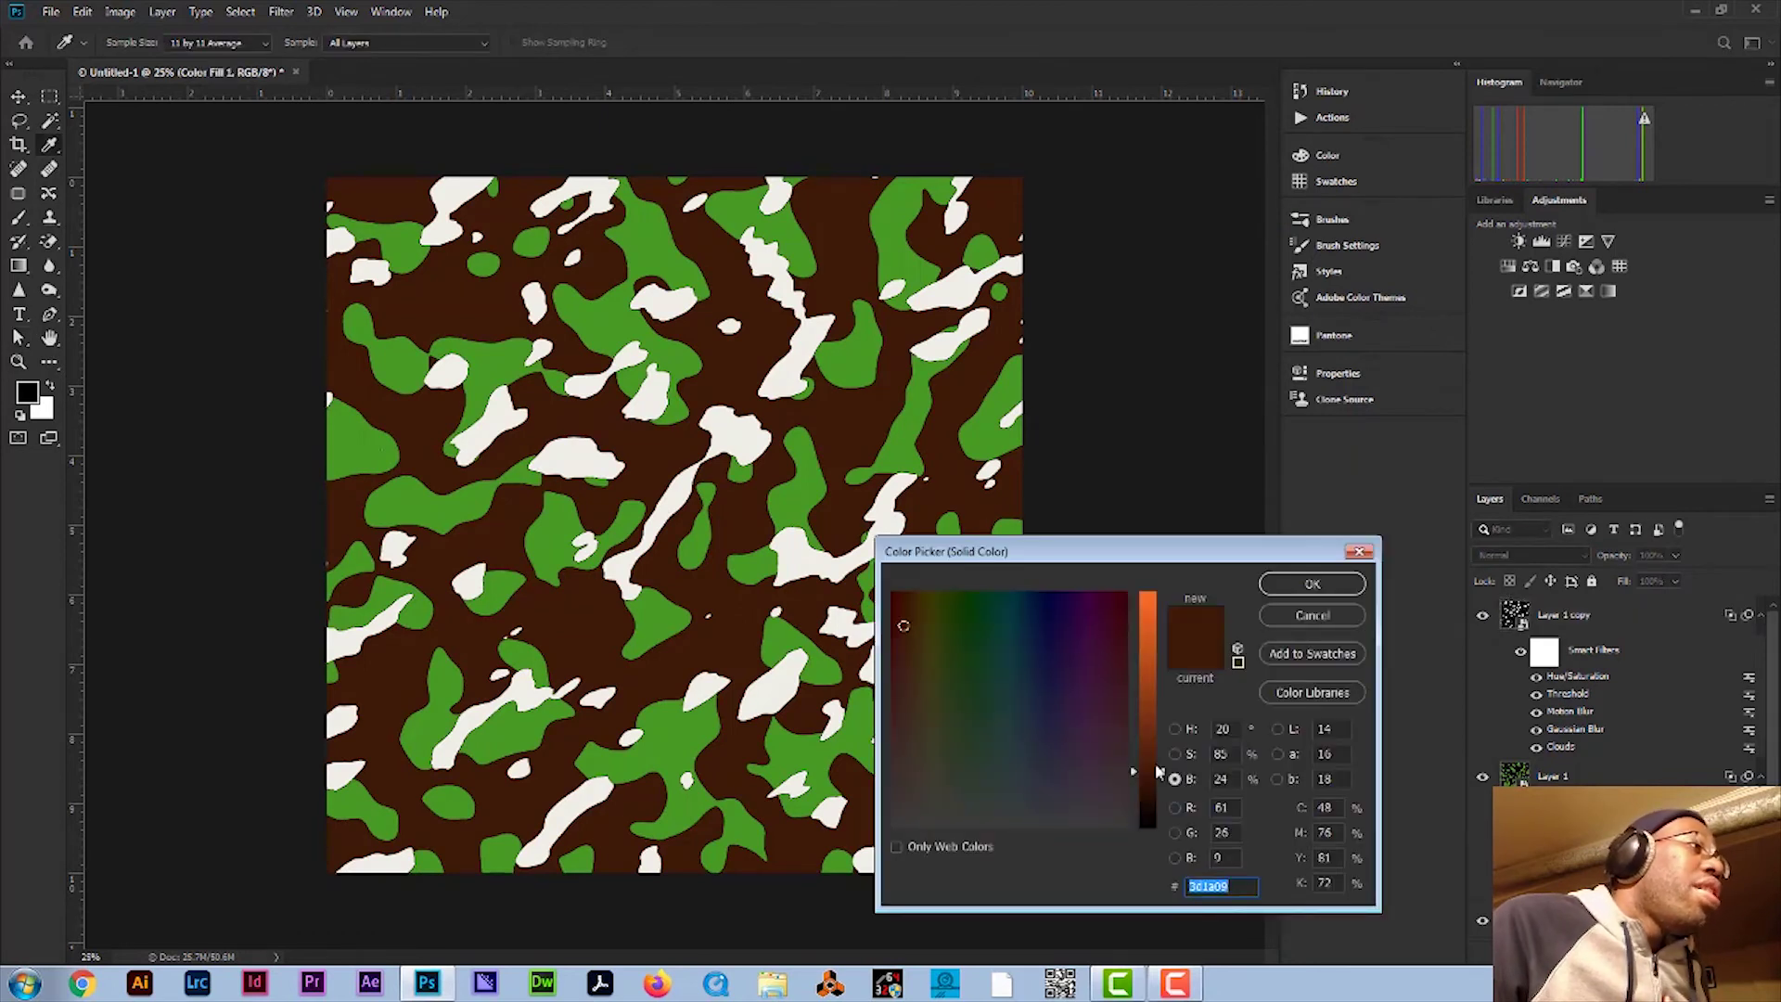
text(2)
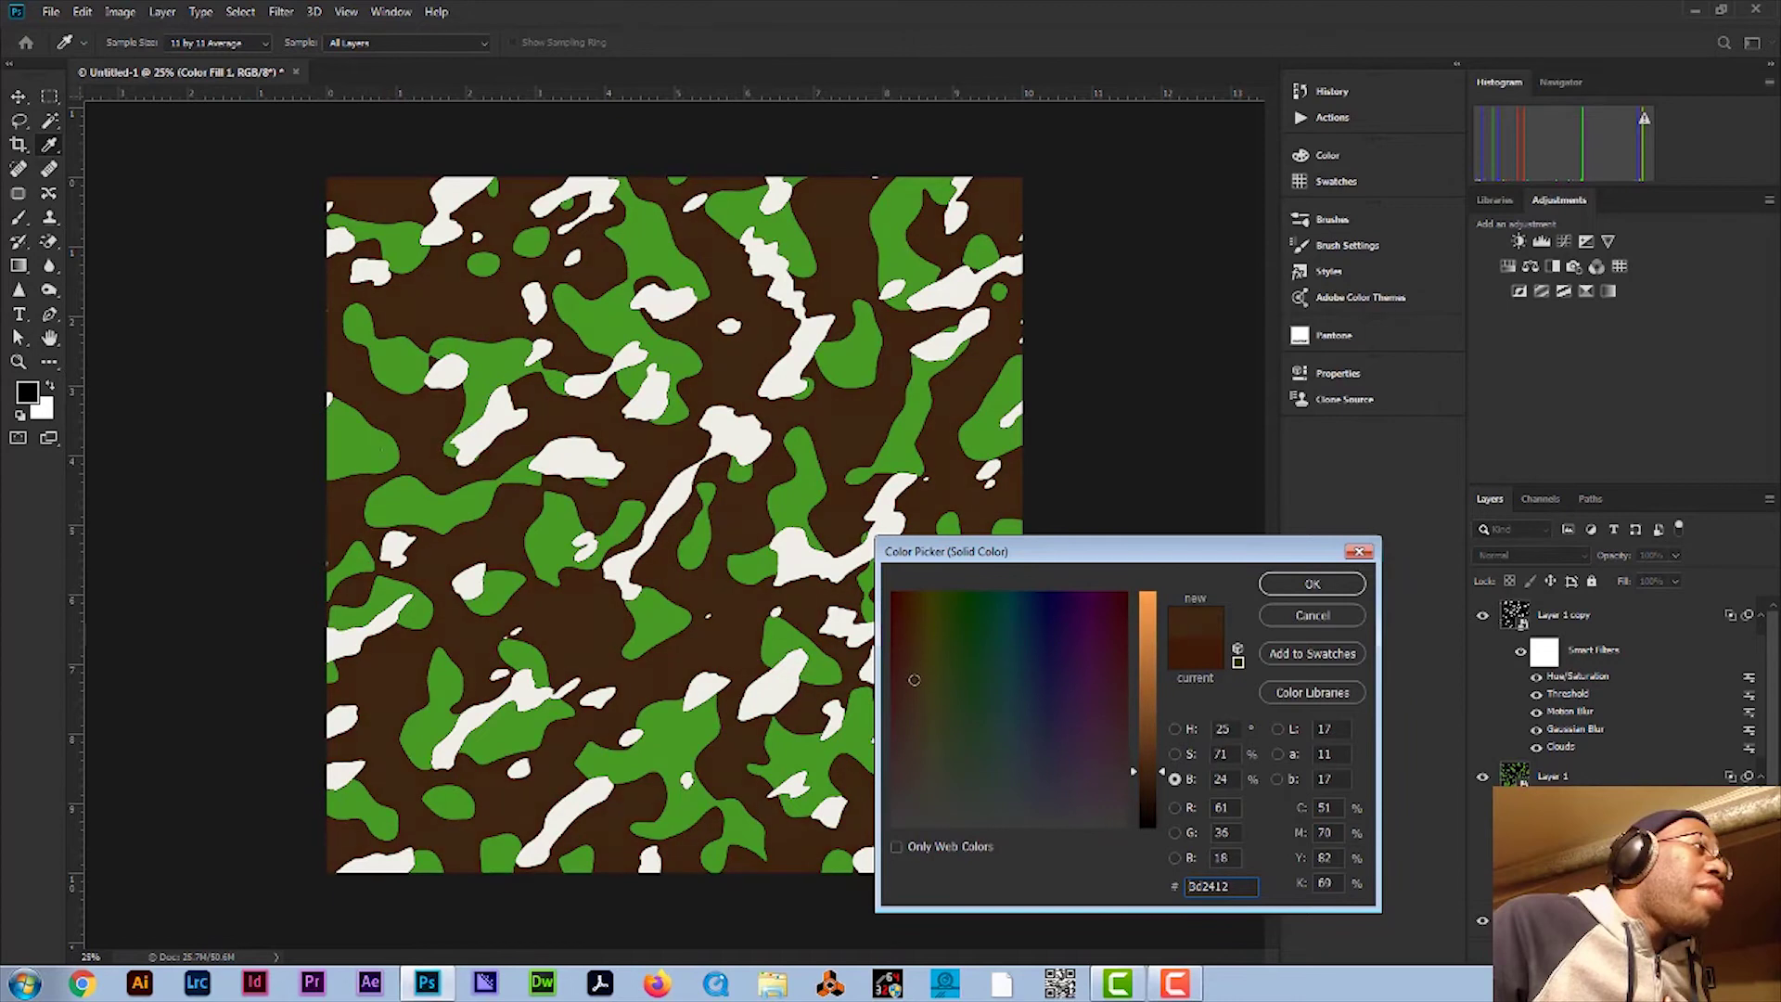
text(53d2210243d)
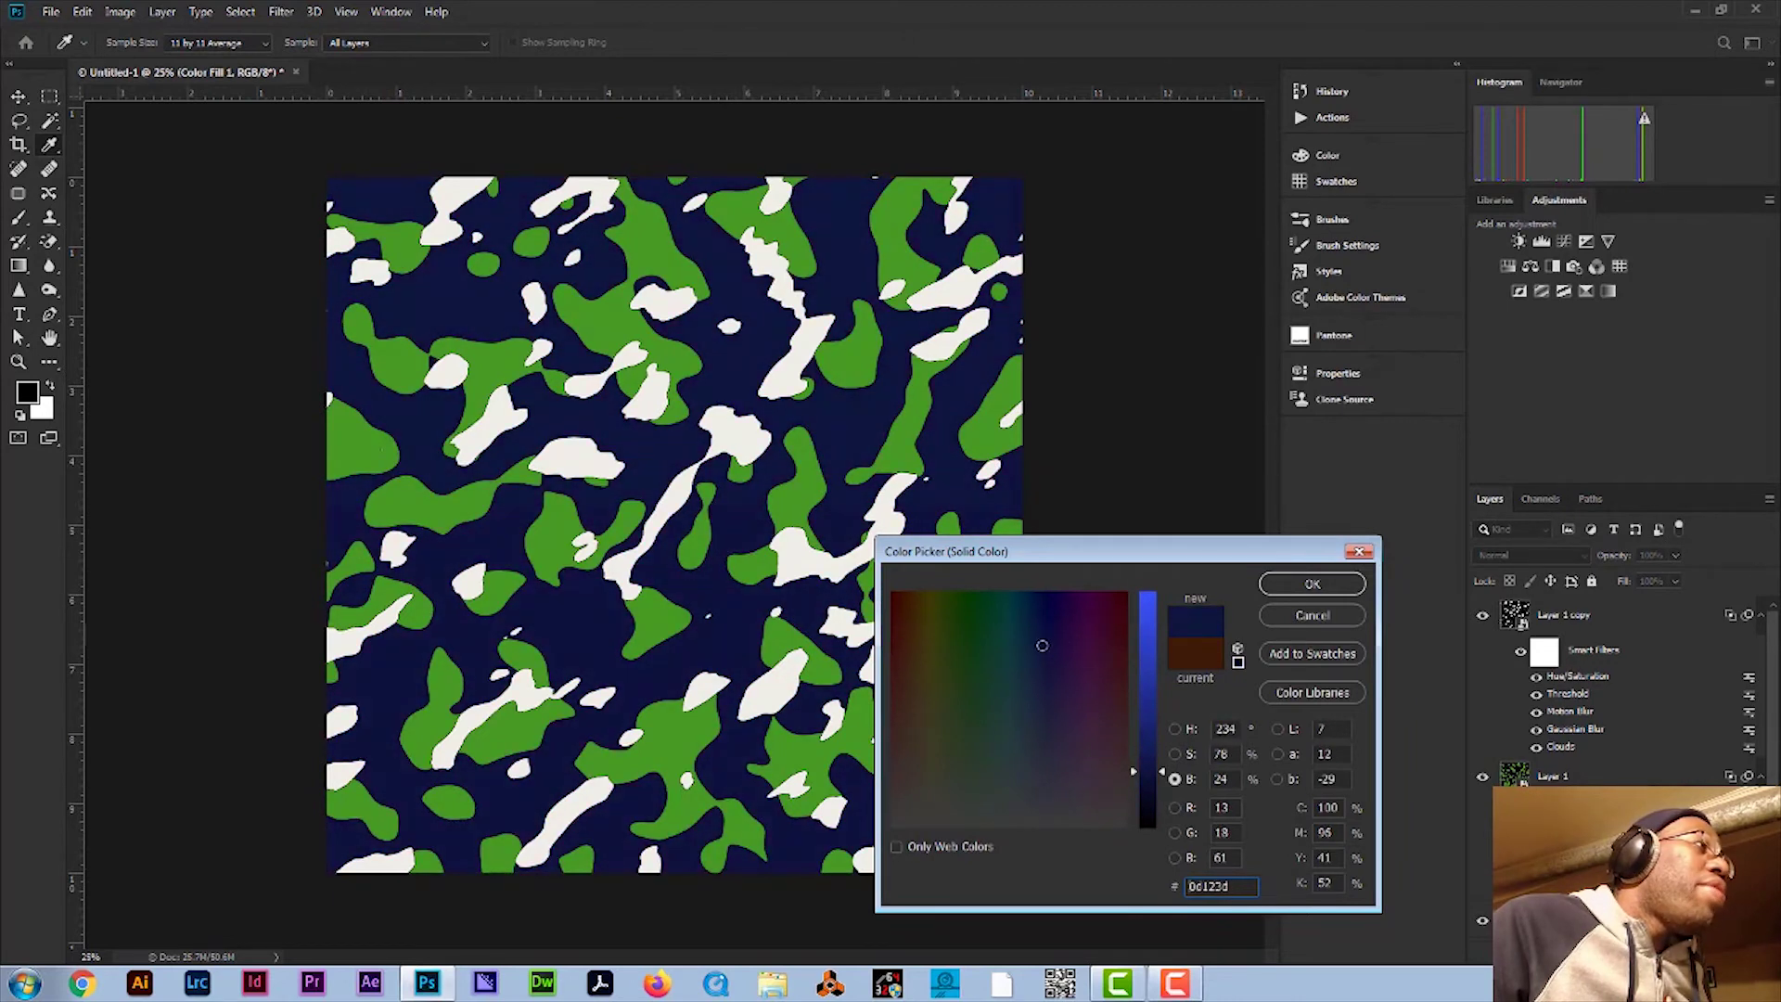
text(0b233d)
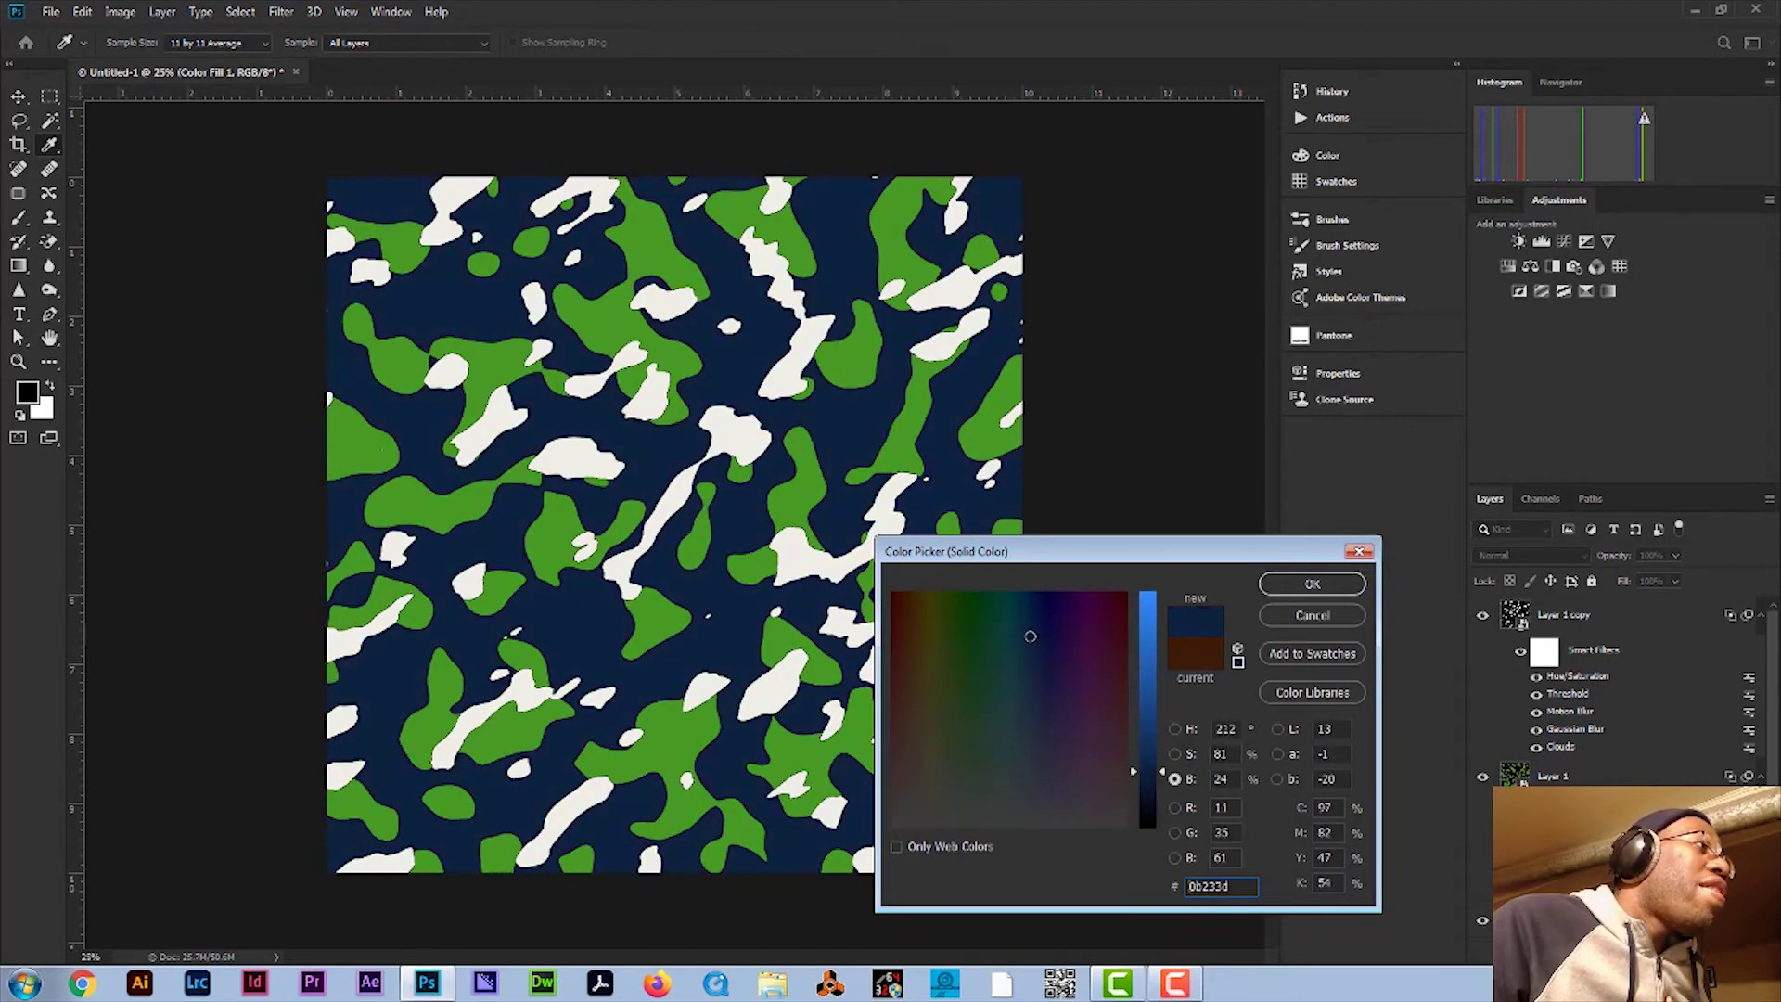
click(1314, 585)
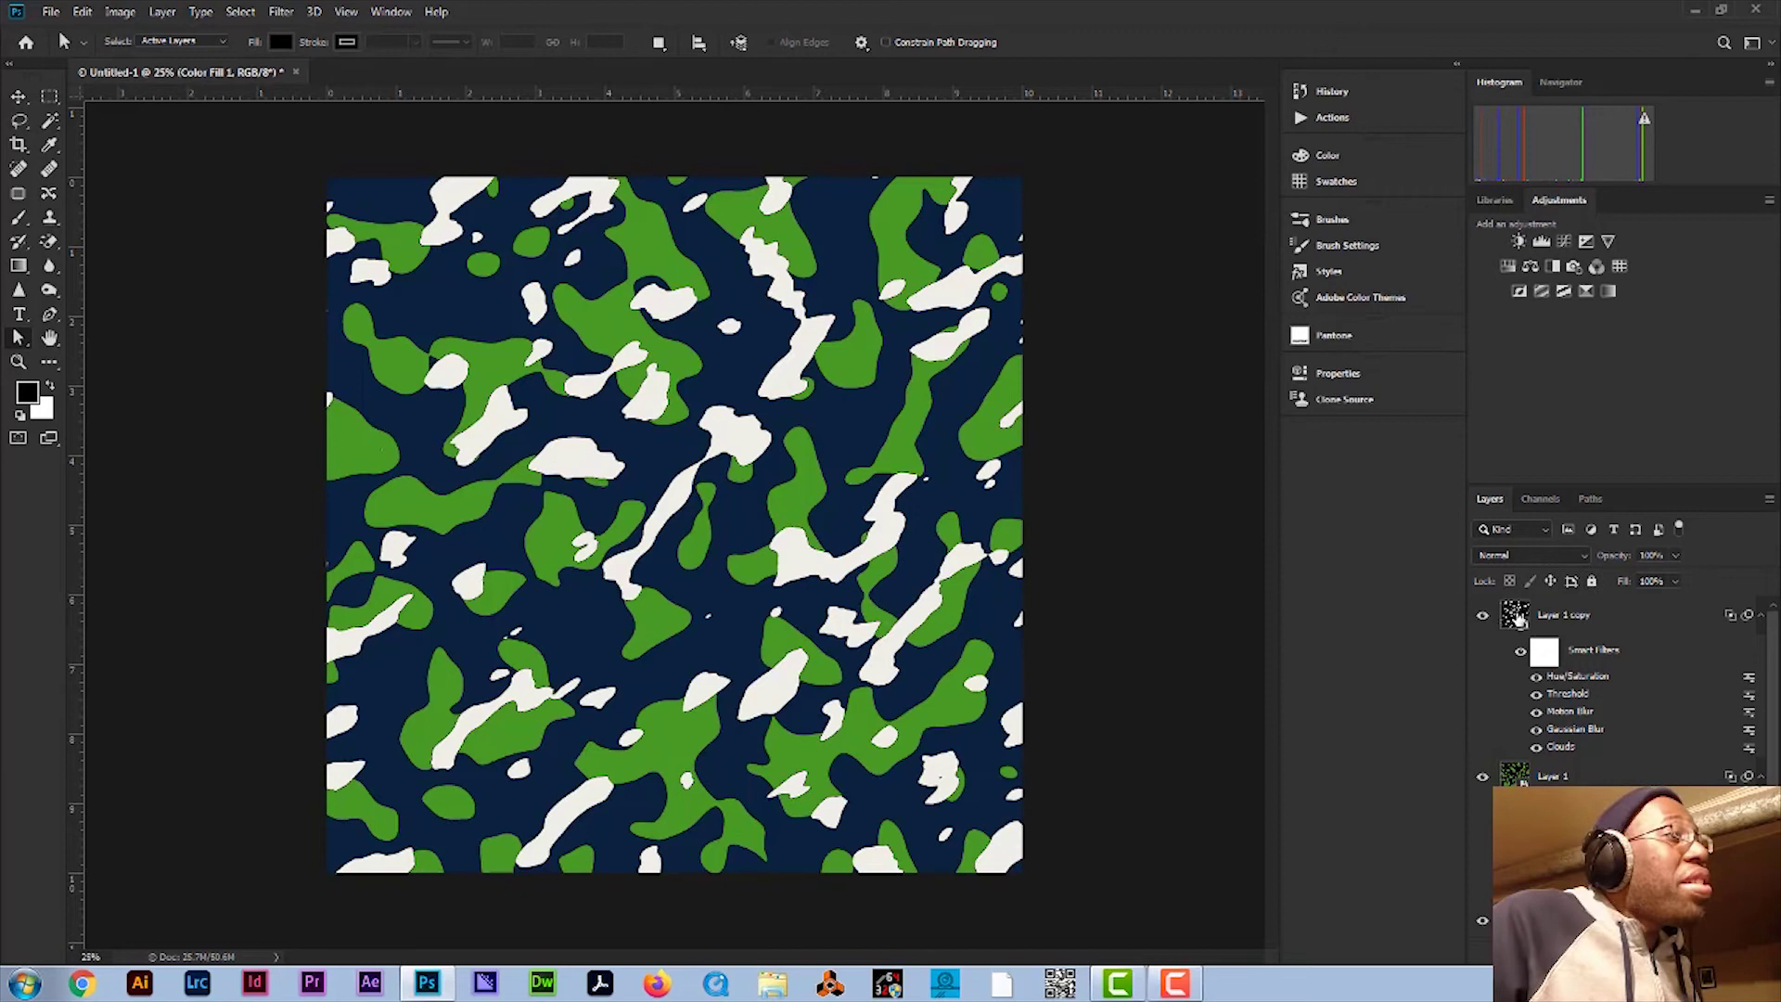
Step: Duplicate Layer 1 copy and lower the duplicate's Threshold smart filter level to 119
click(1518, 618)
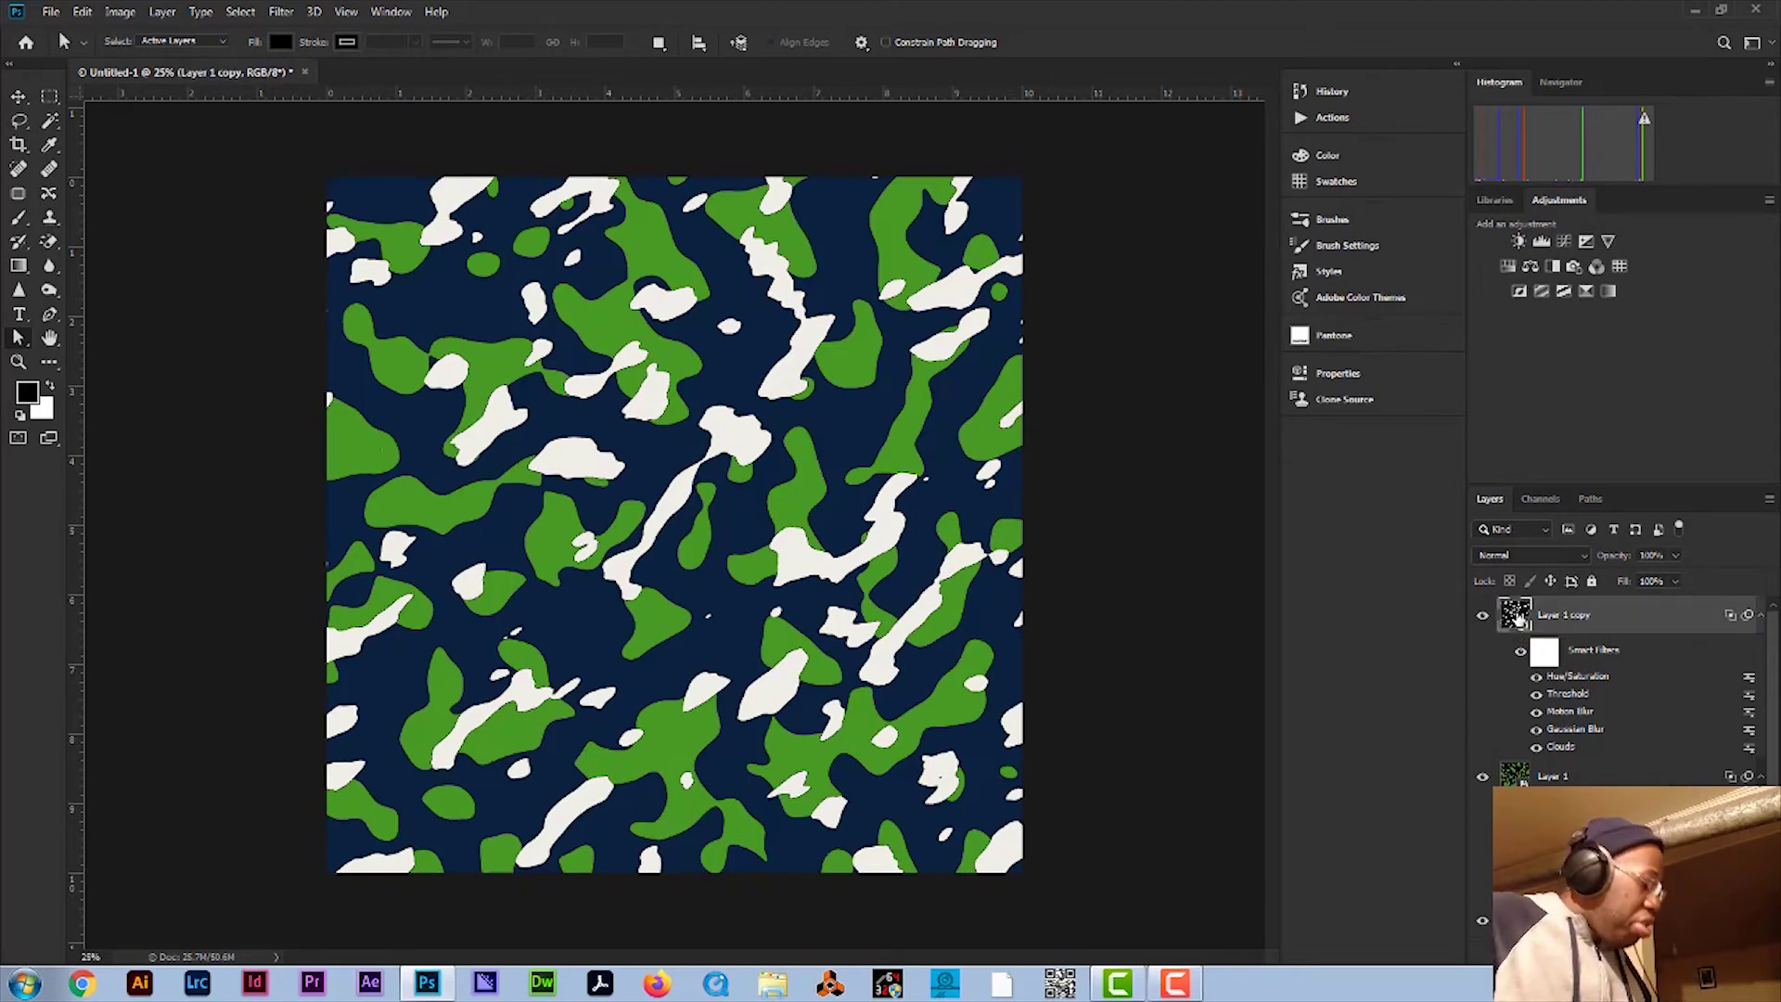
key(ctrl+j)
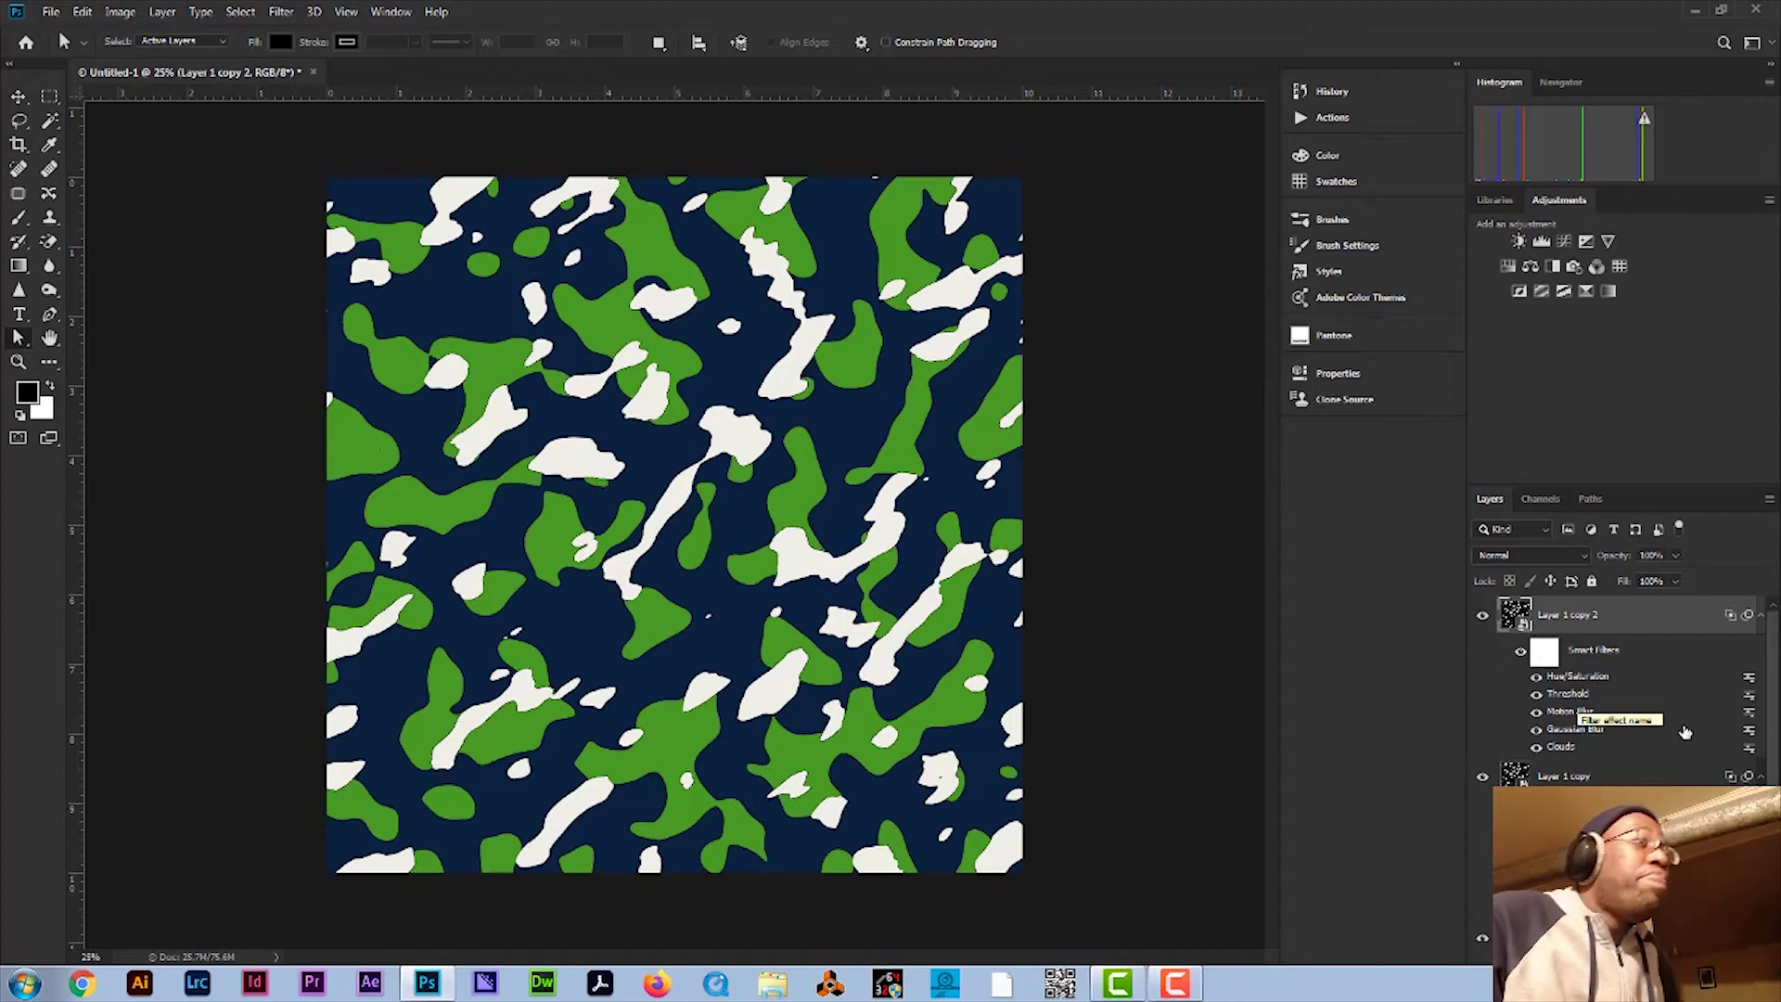
double_click(1576, 701)
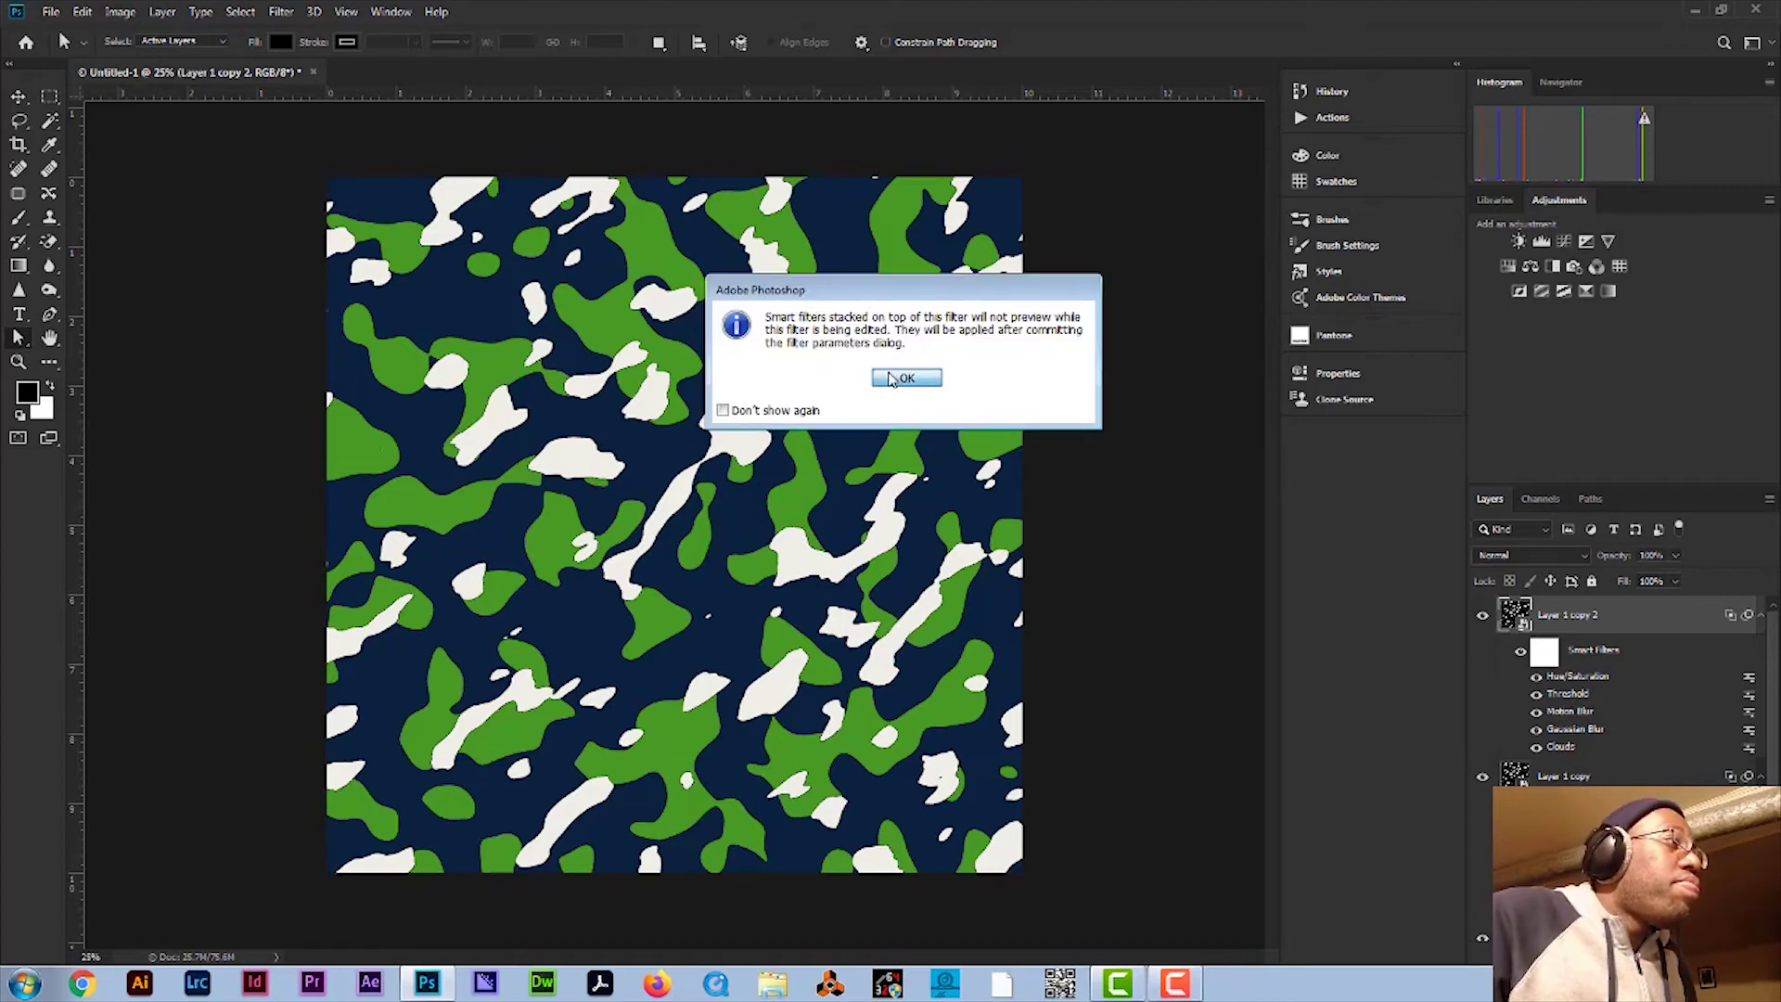
key(Return)
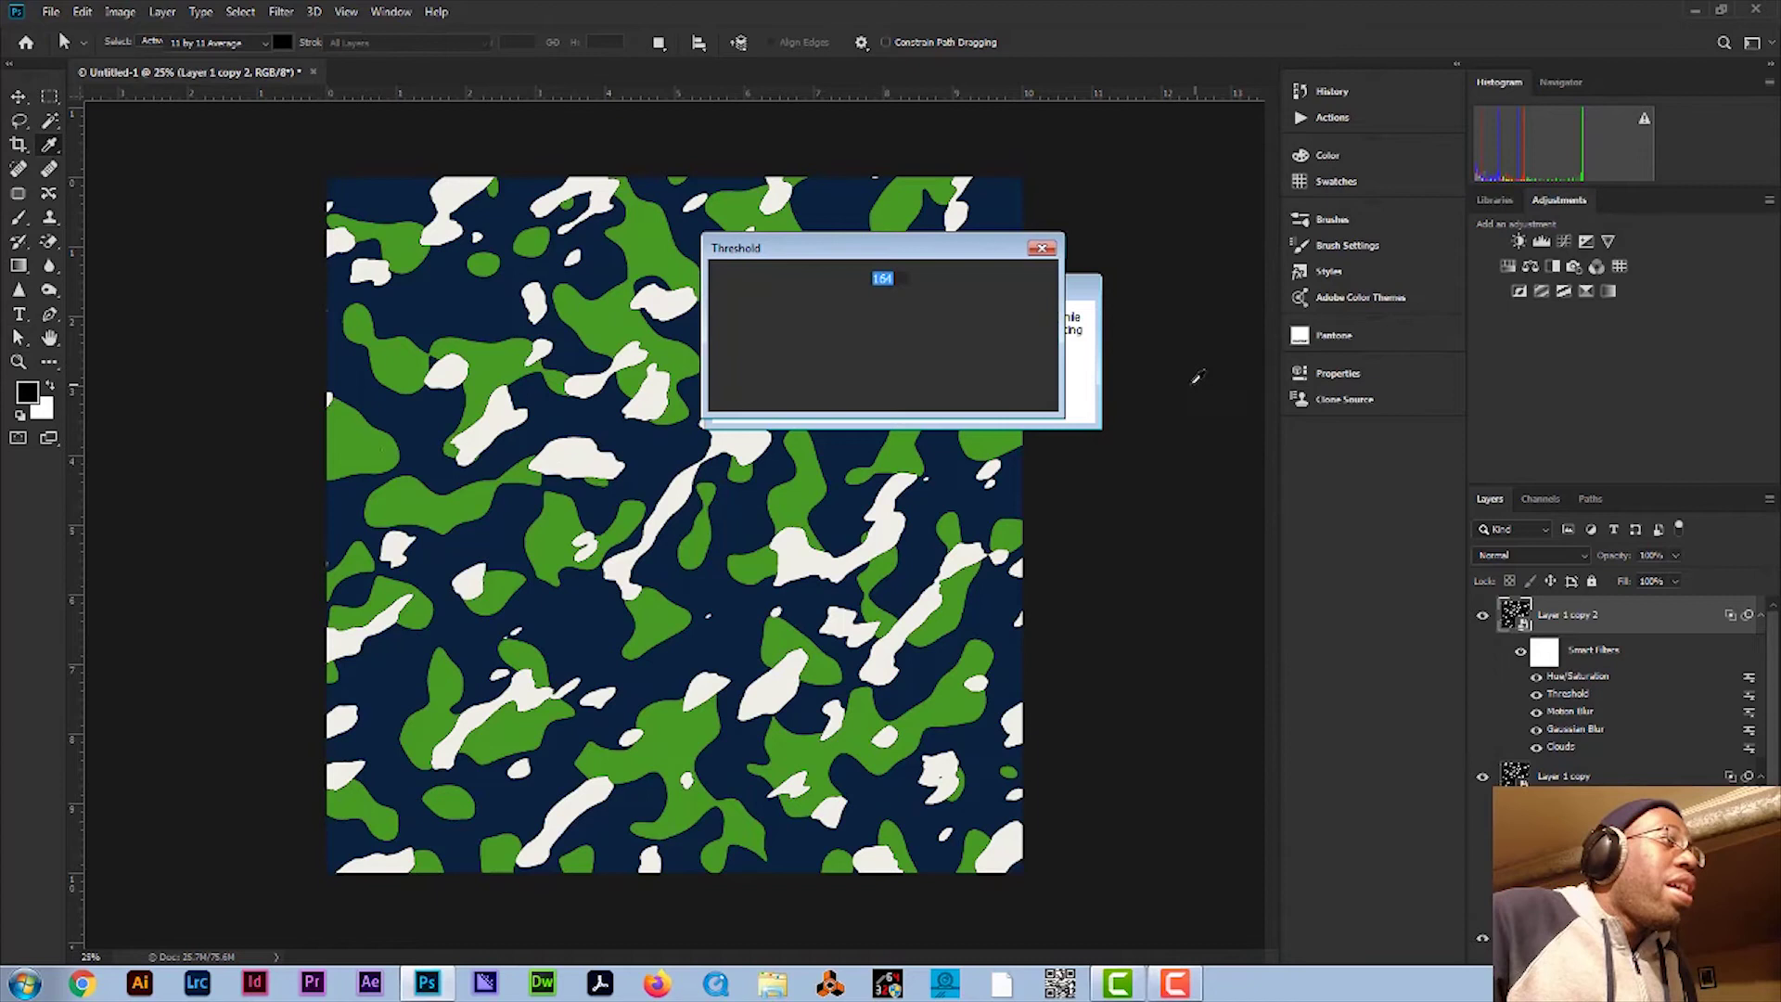
drag(873, 399, 831, 399)
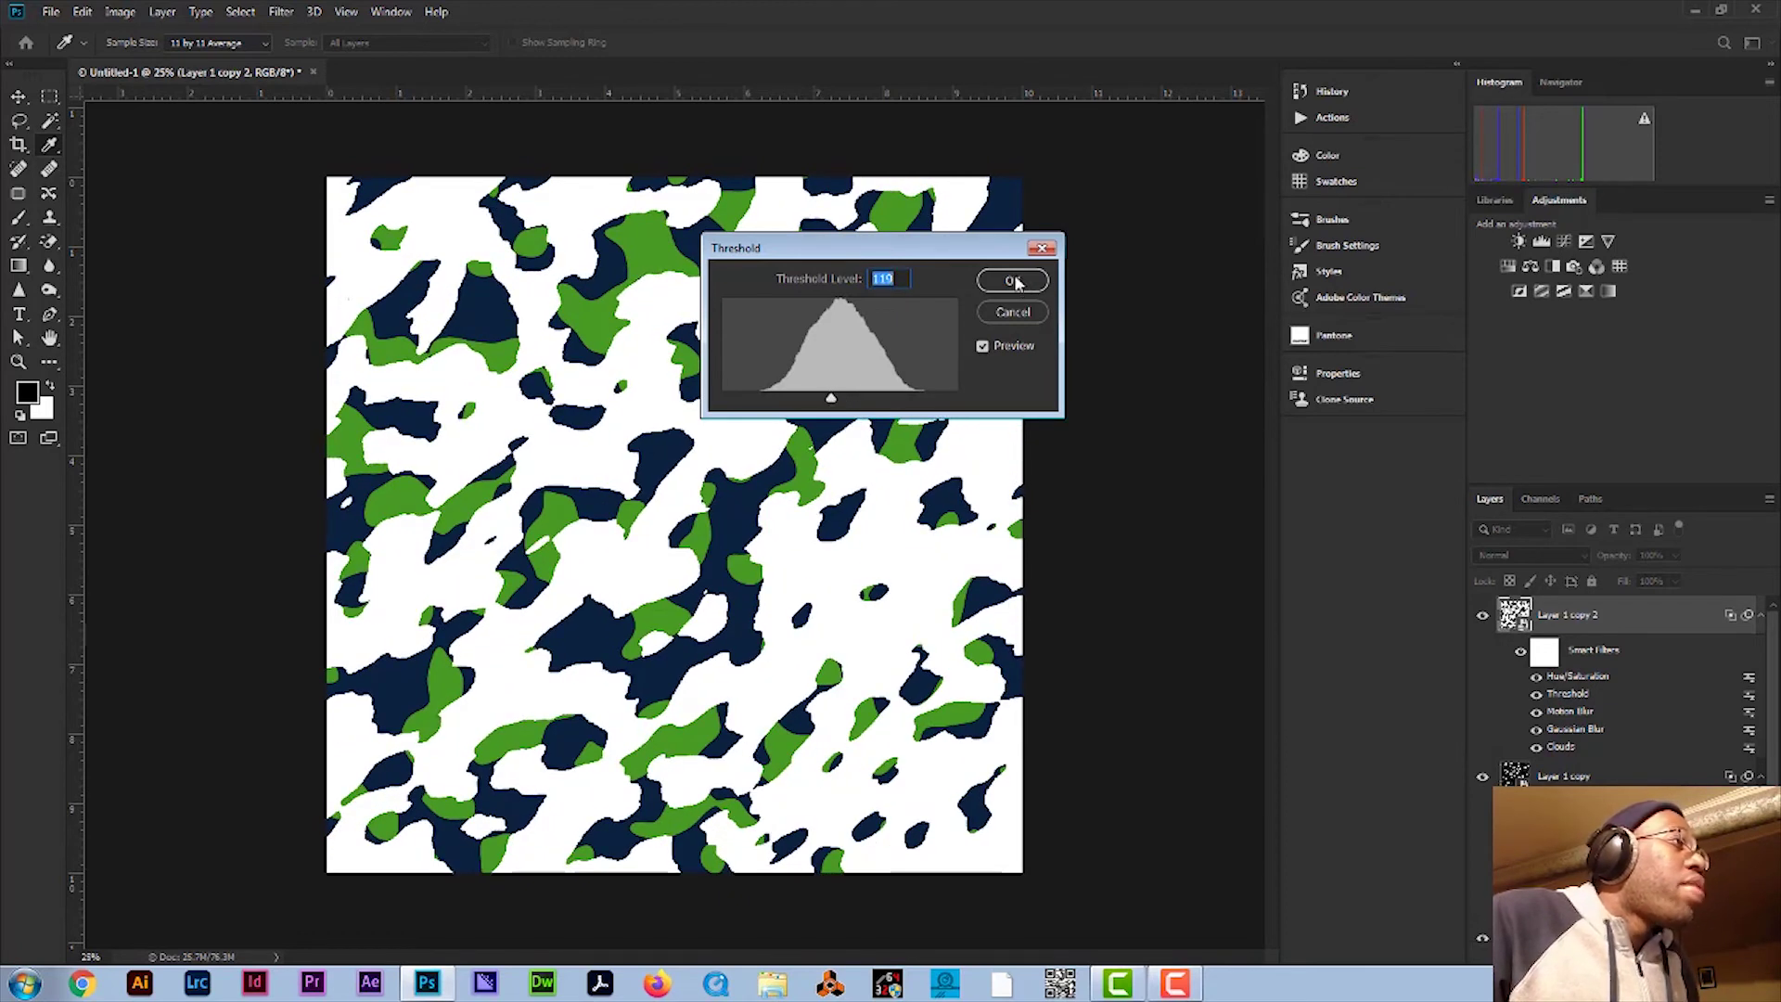
click(1017, 282)
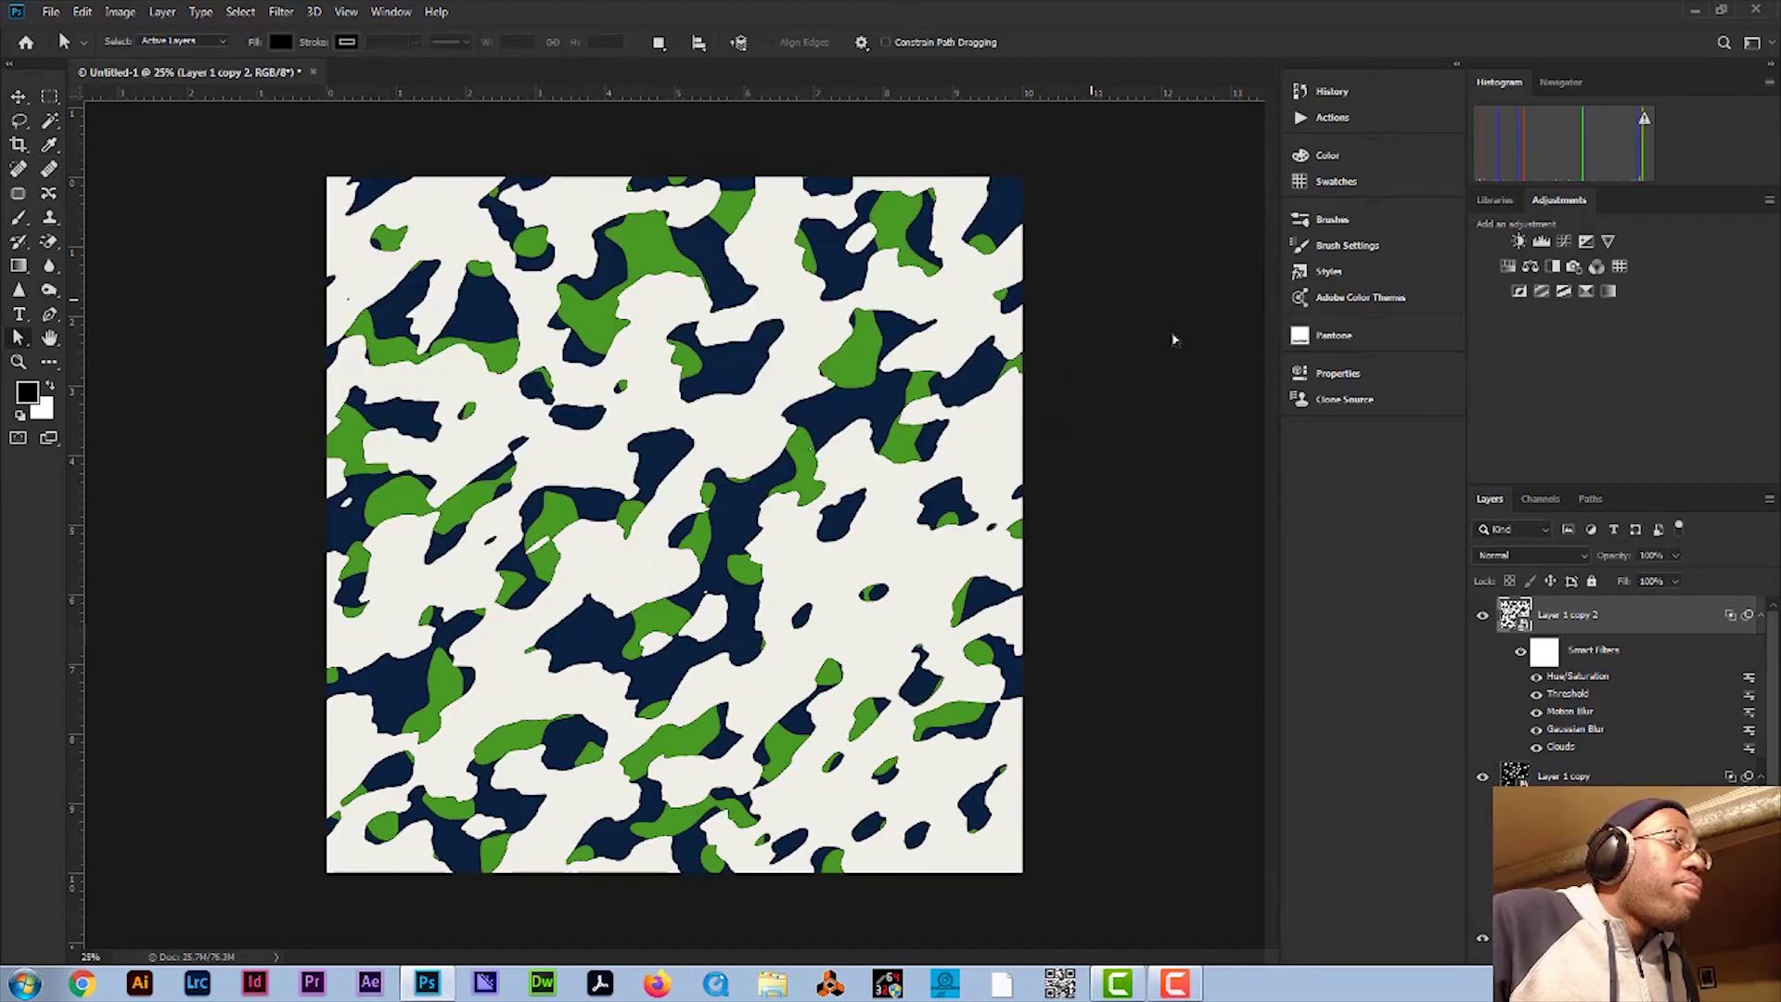
Step: Tint Layer 1 copy 2 dark blue with hue about 230, saturation 34 and lightness -79, and move it below Layer 1
double_click(1585, 678)
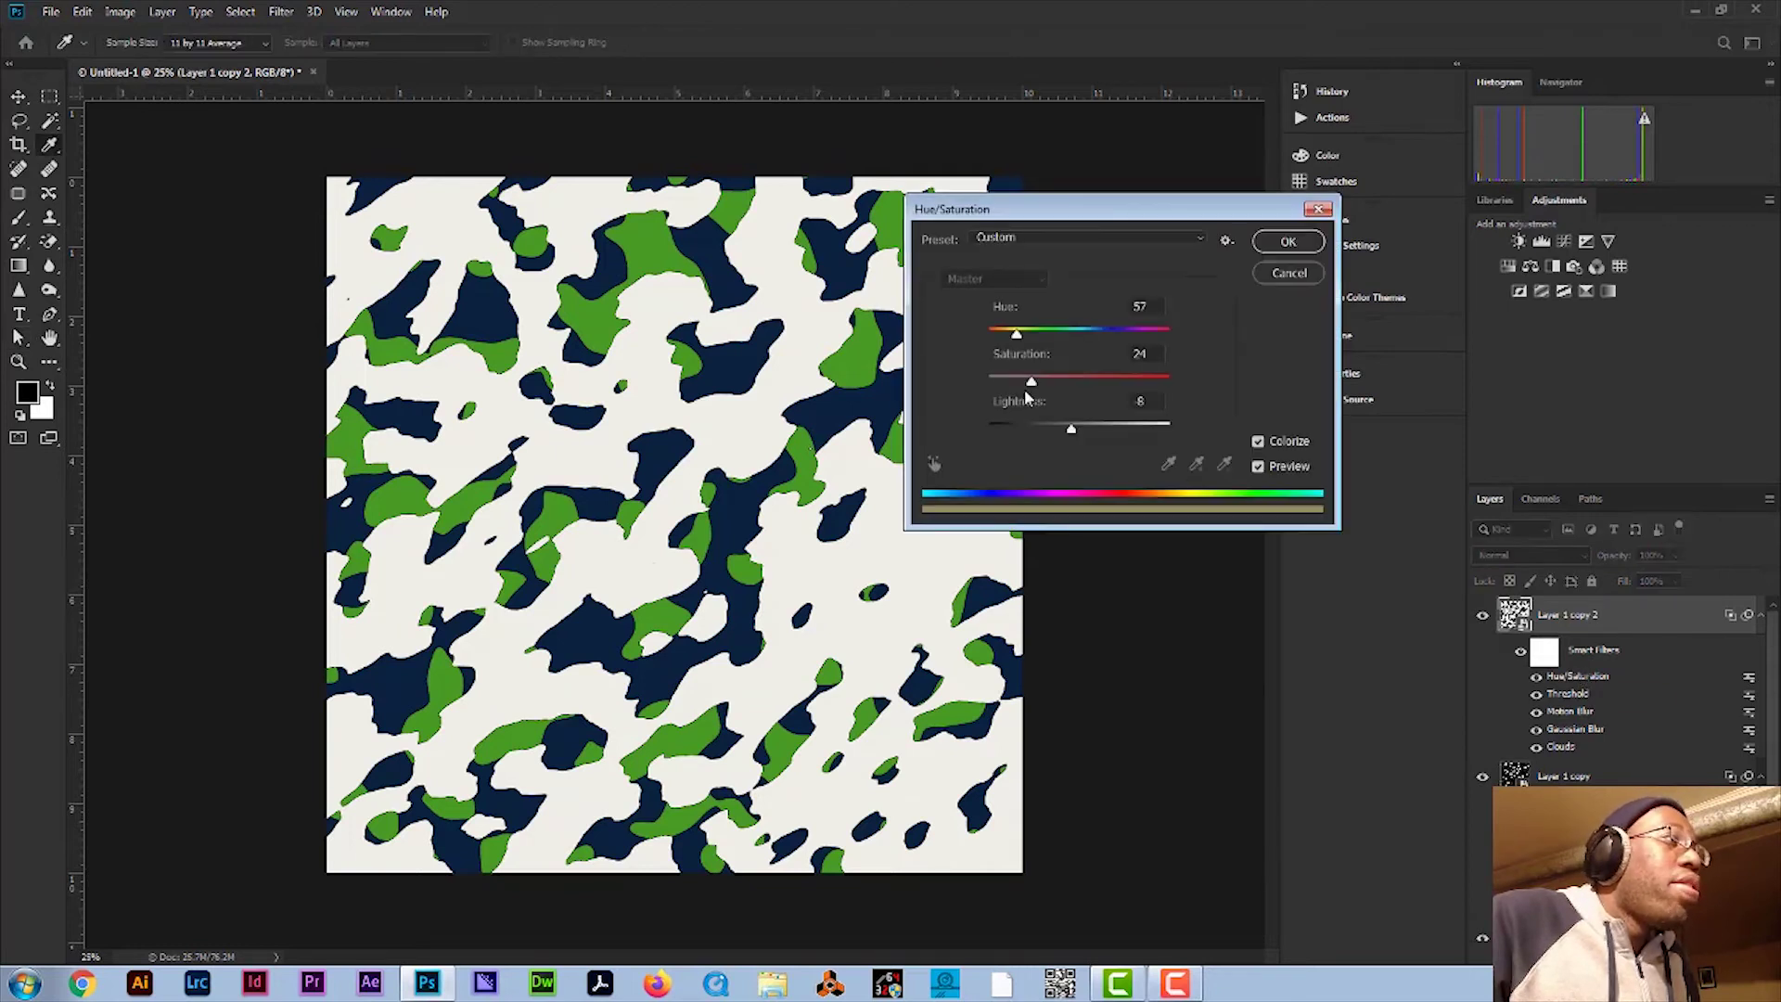
drag(1015, 336, 1027, 339)
click(1024, 336)
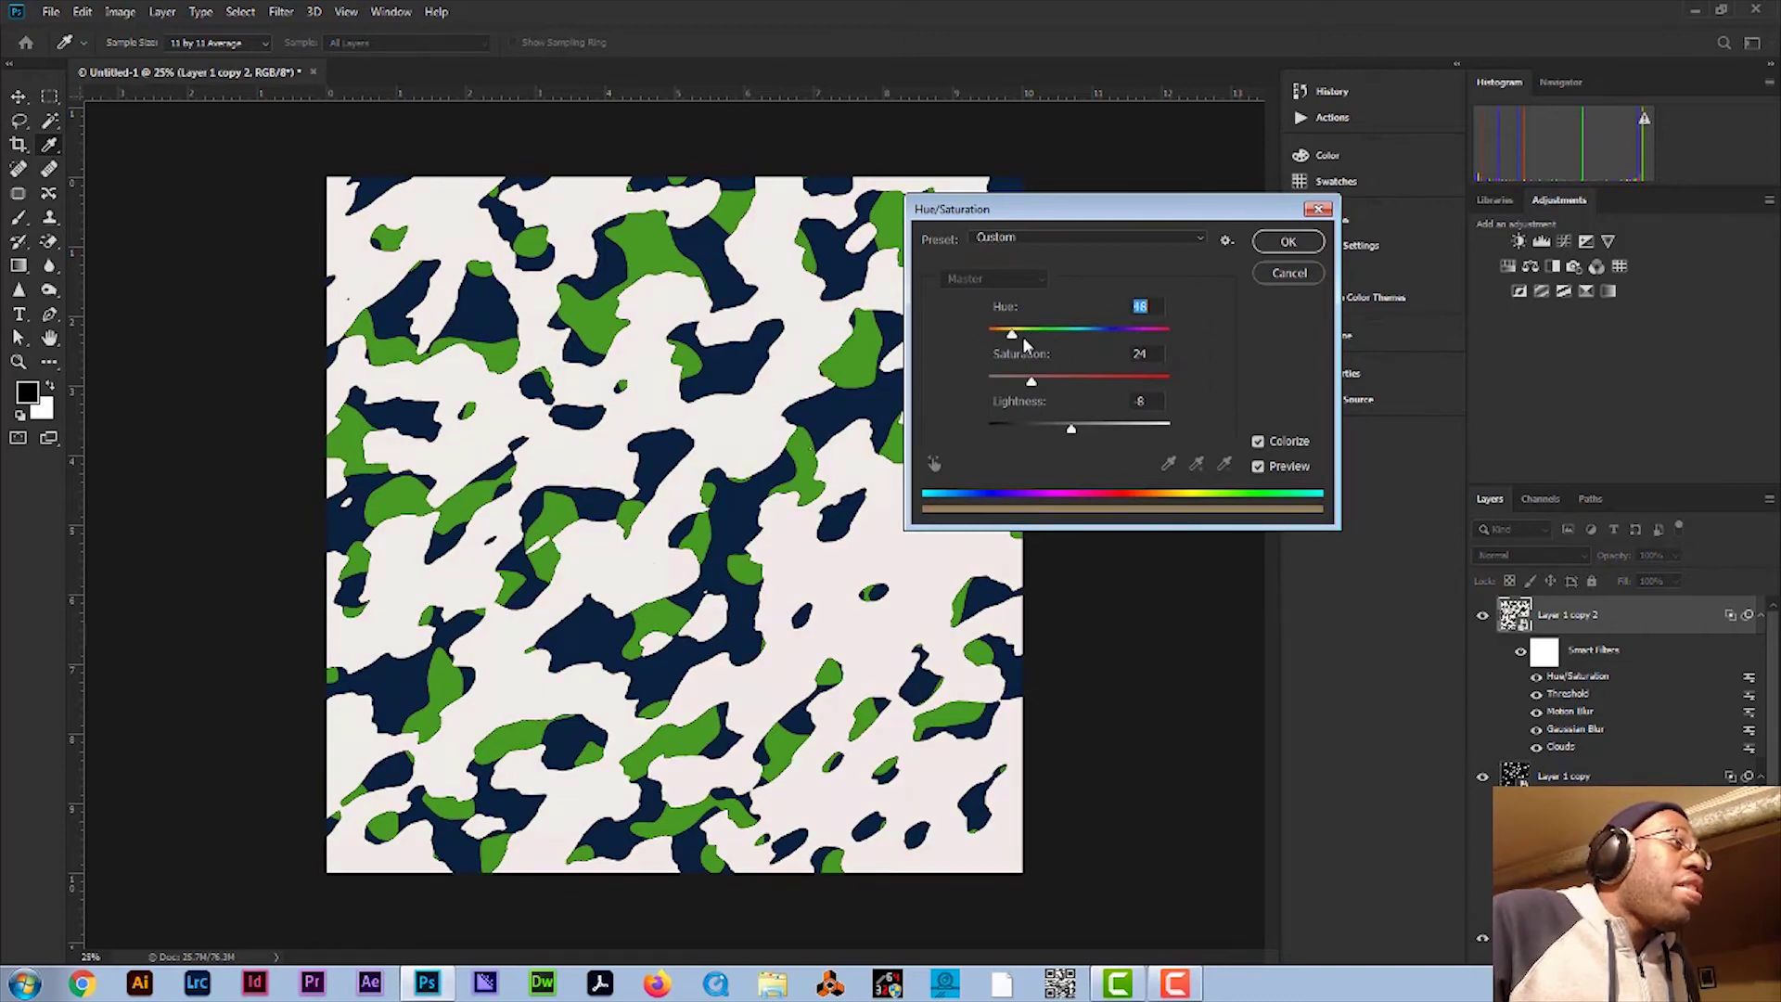
drag(1071, 432, 1009, 432)
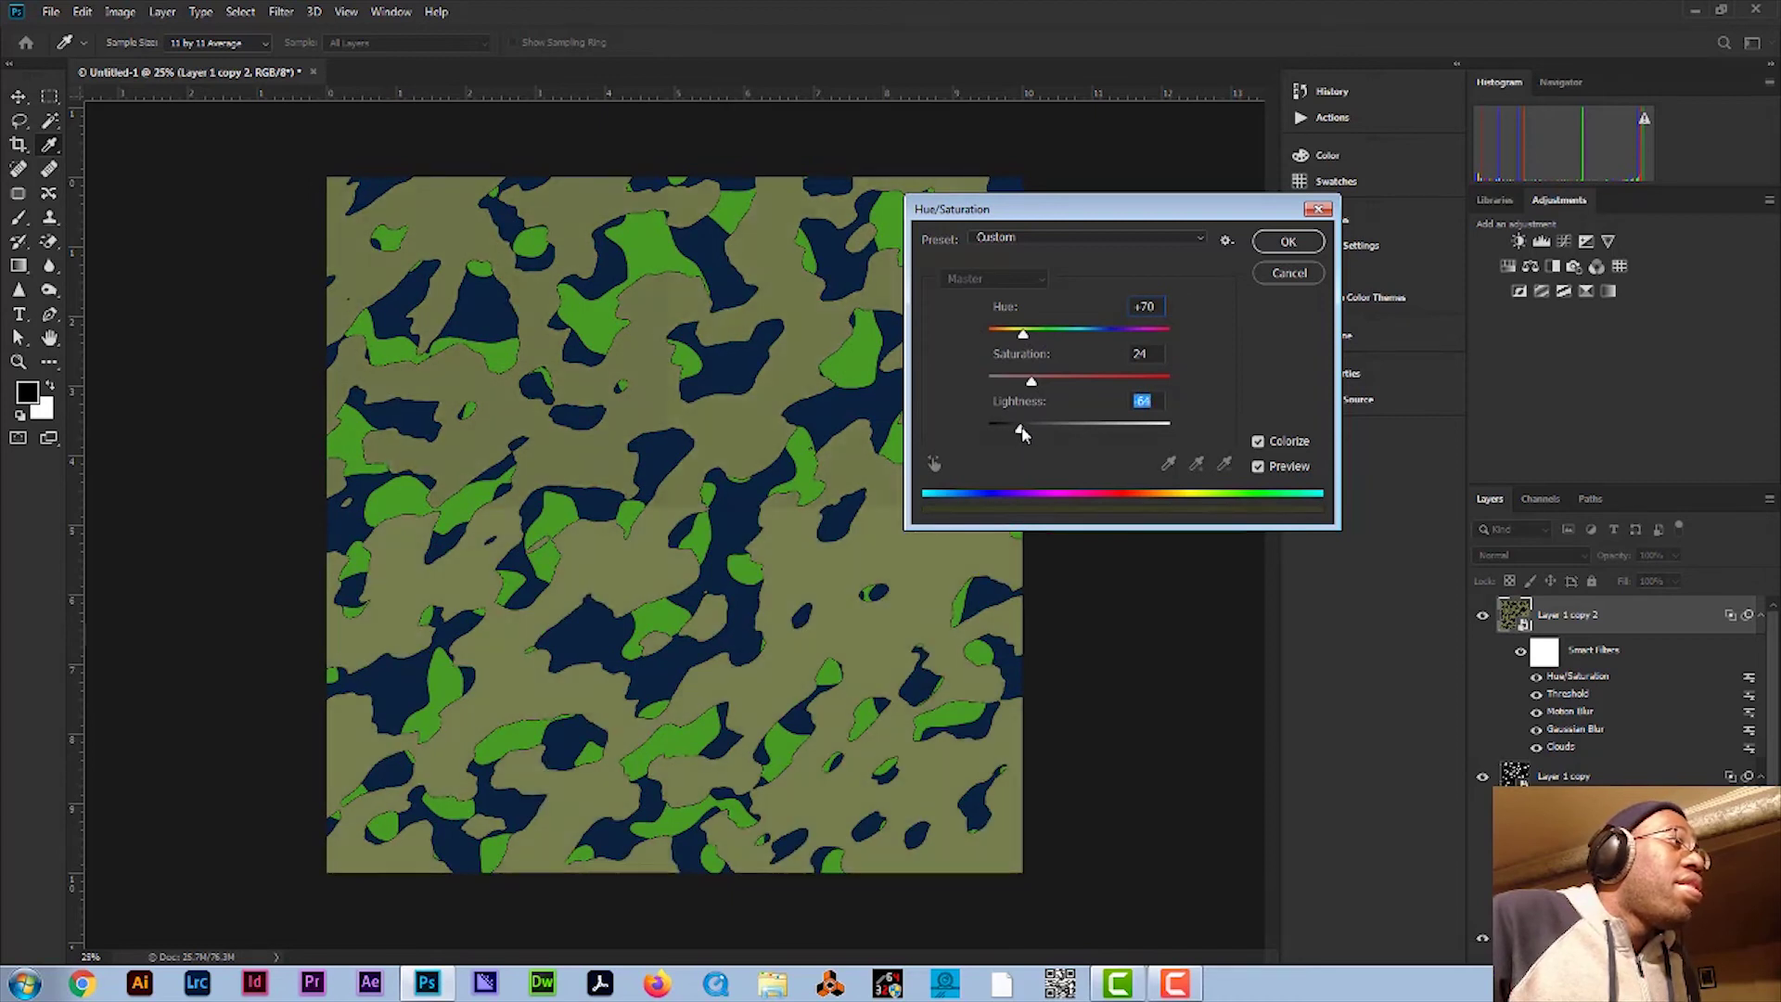
drag(1030, 381, 1103, 344)
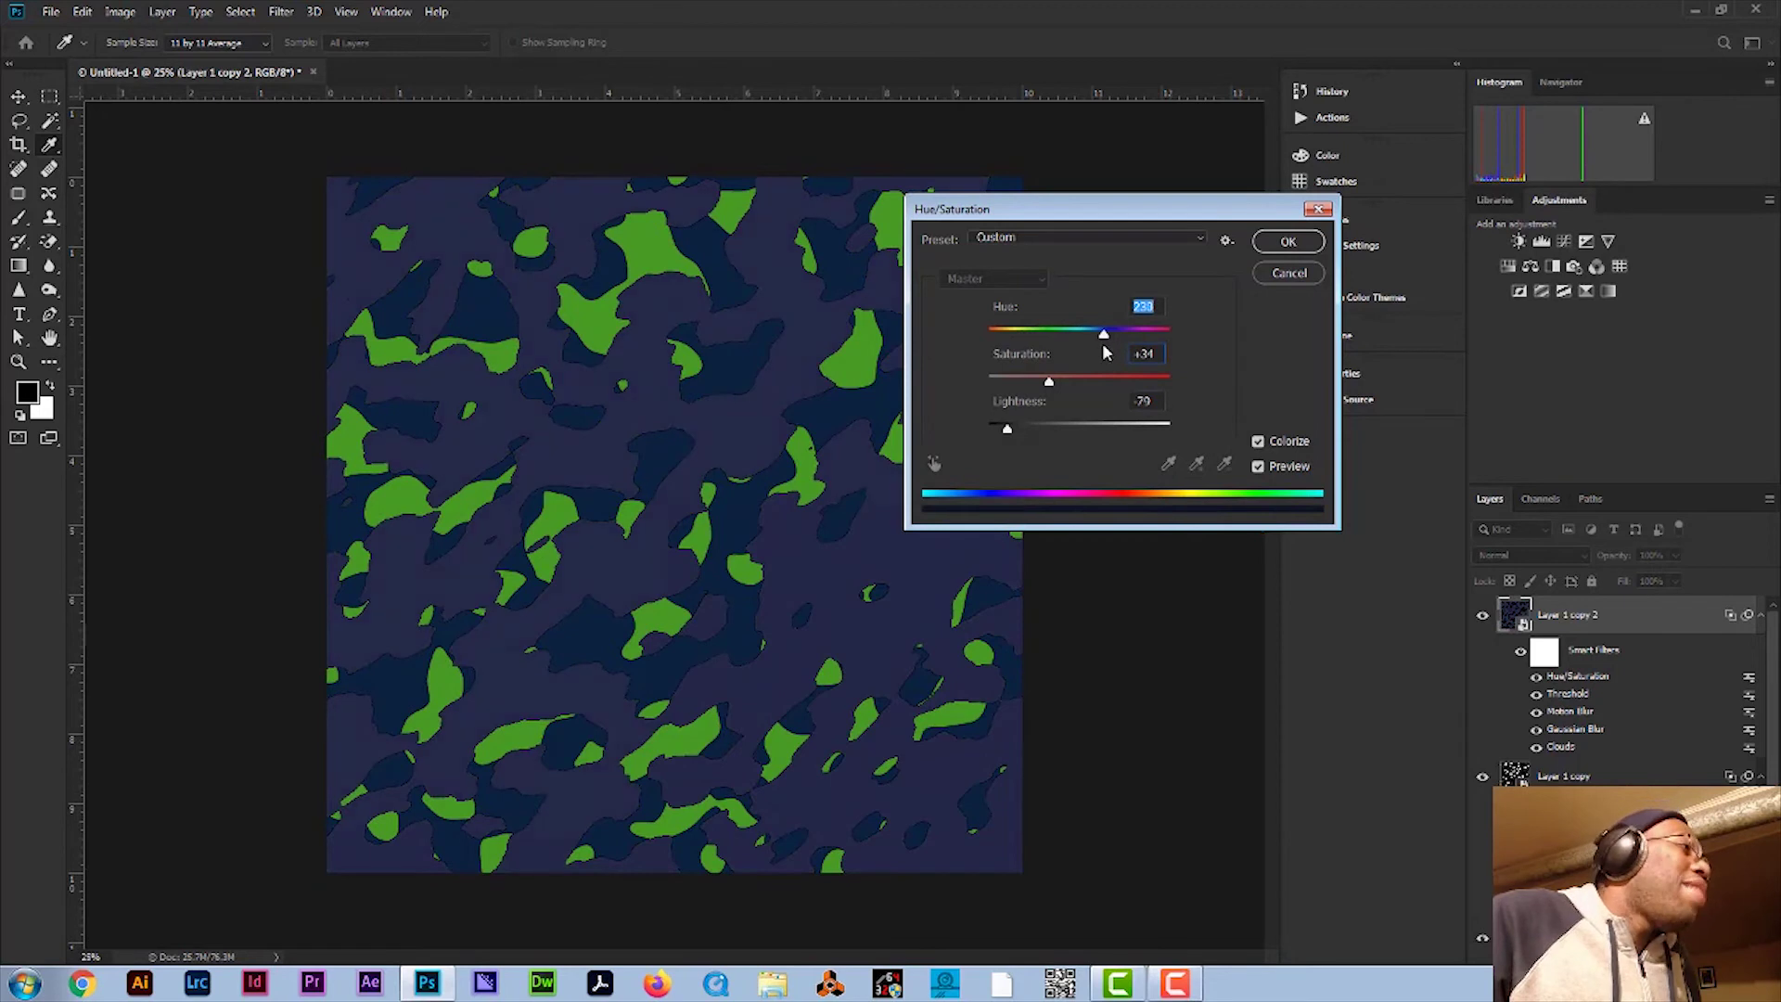
click(1288, 244)
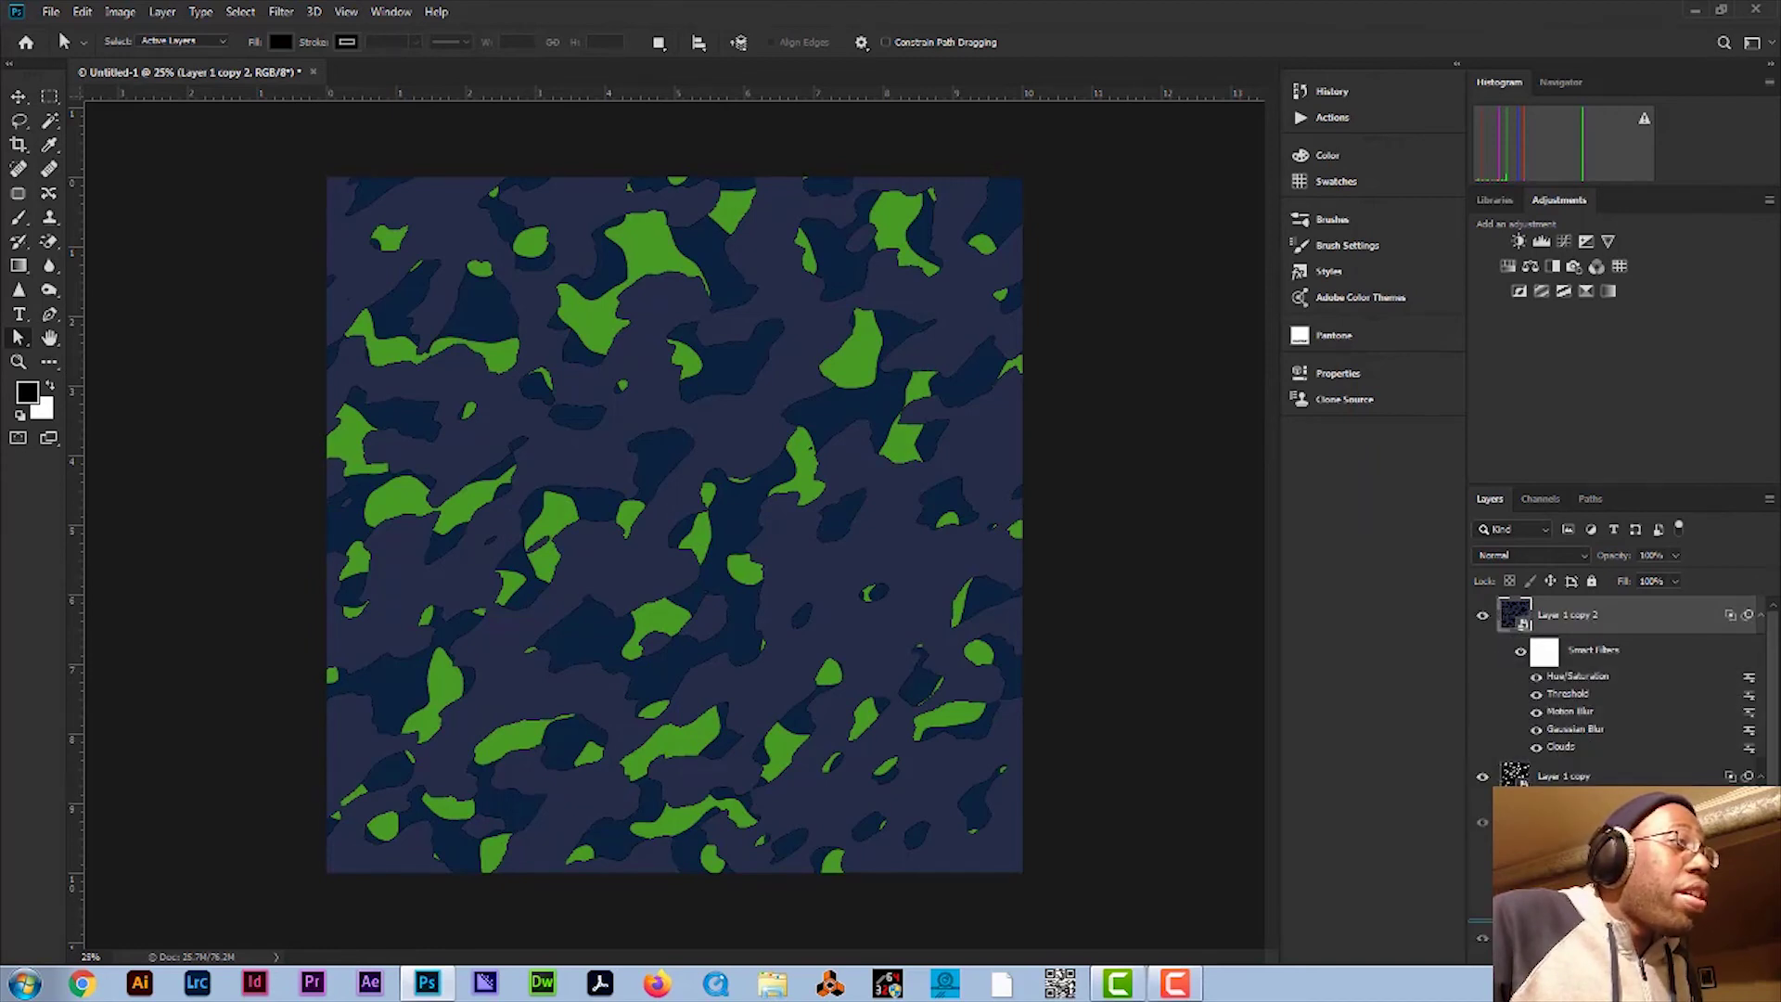
drag(1518, 616, 1531, 919)
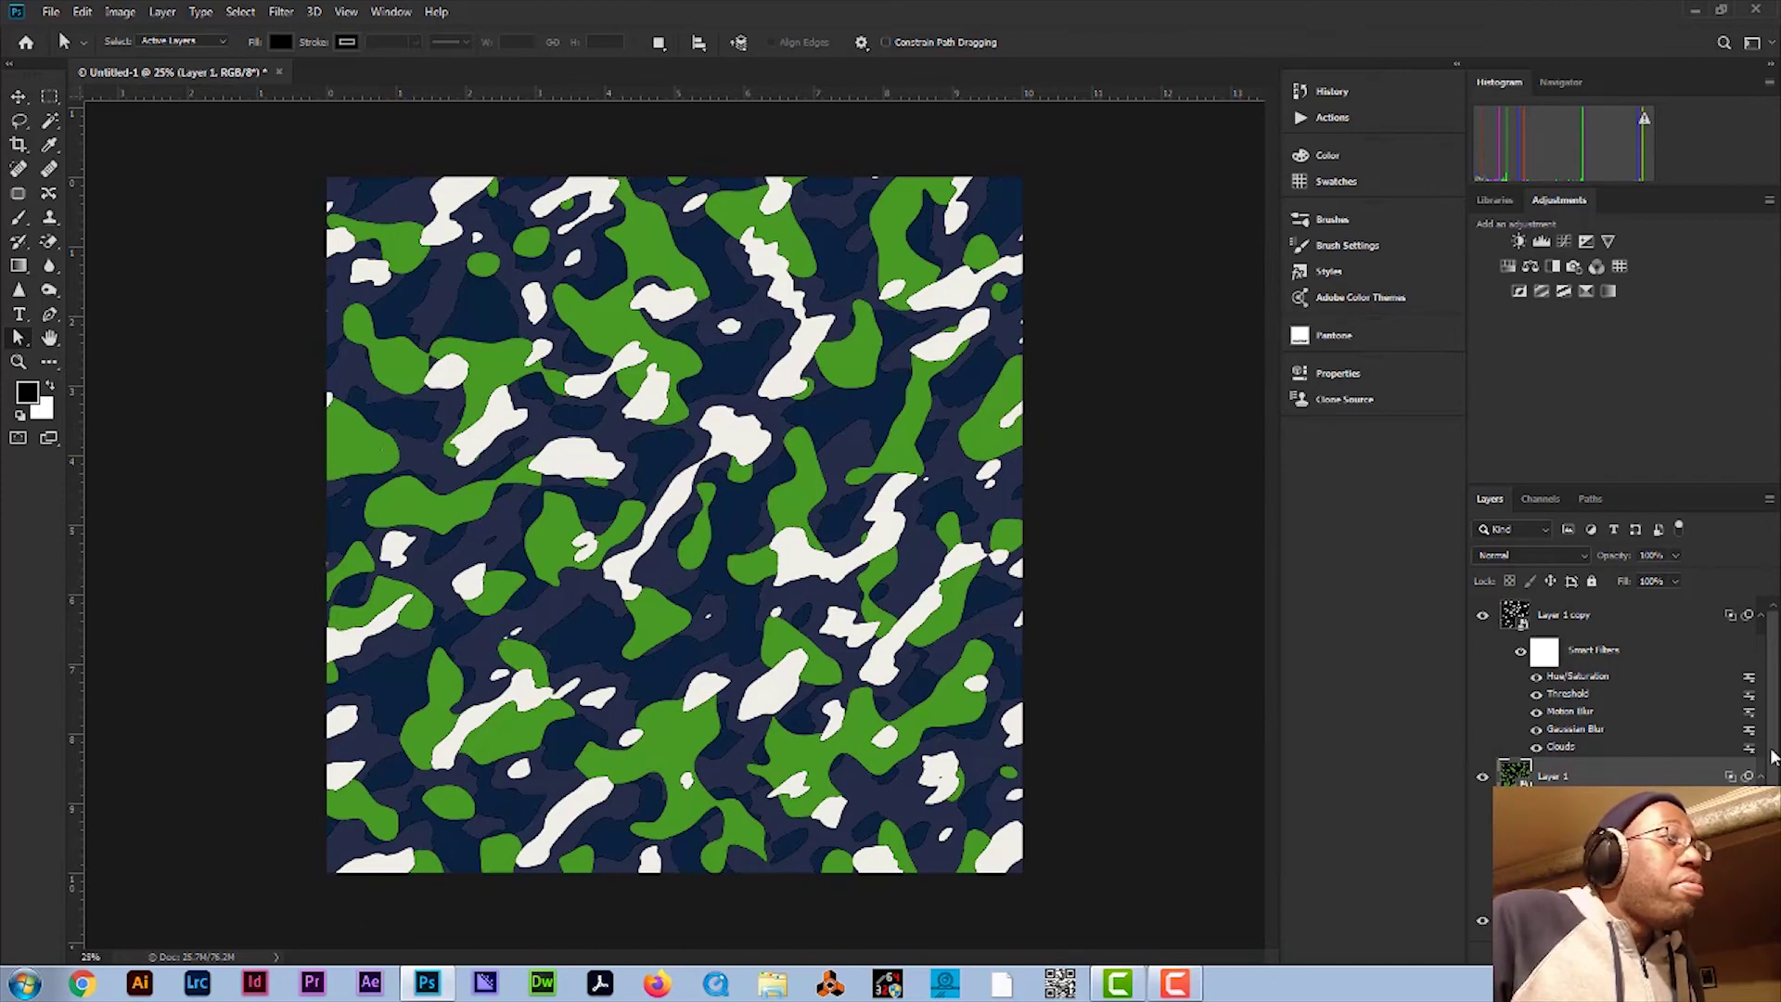
Step: Recolour Layer 1's shapes golden yellow by setting its Hue/Saturation smart filter to hue 51 and lightness -54
scroll(1762, 705, down, 2)
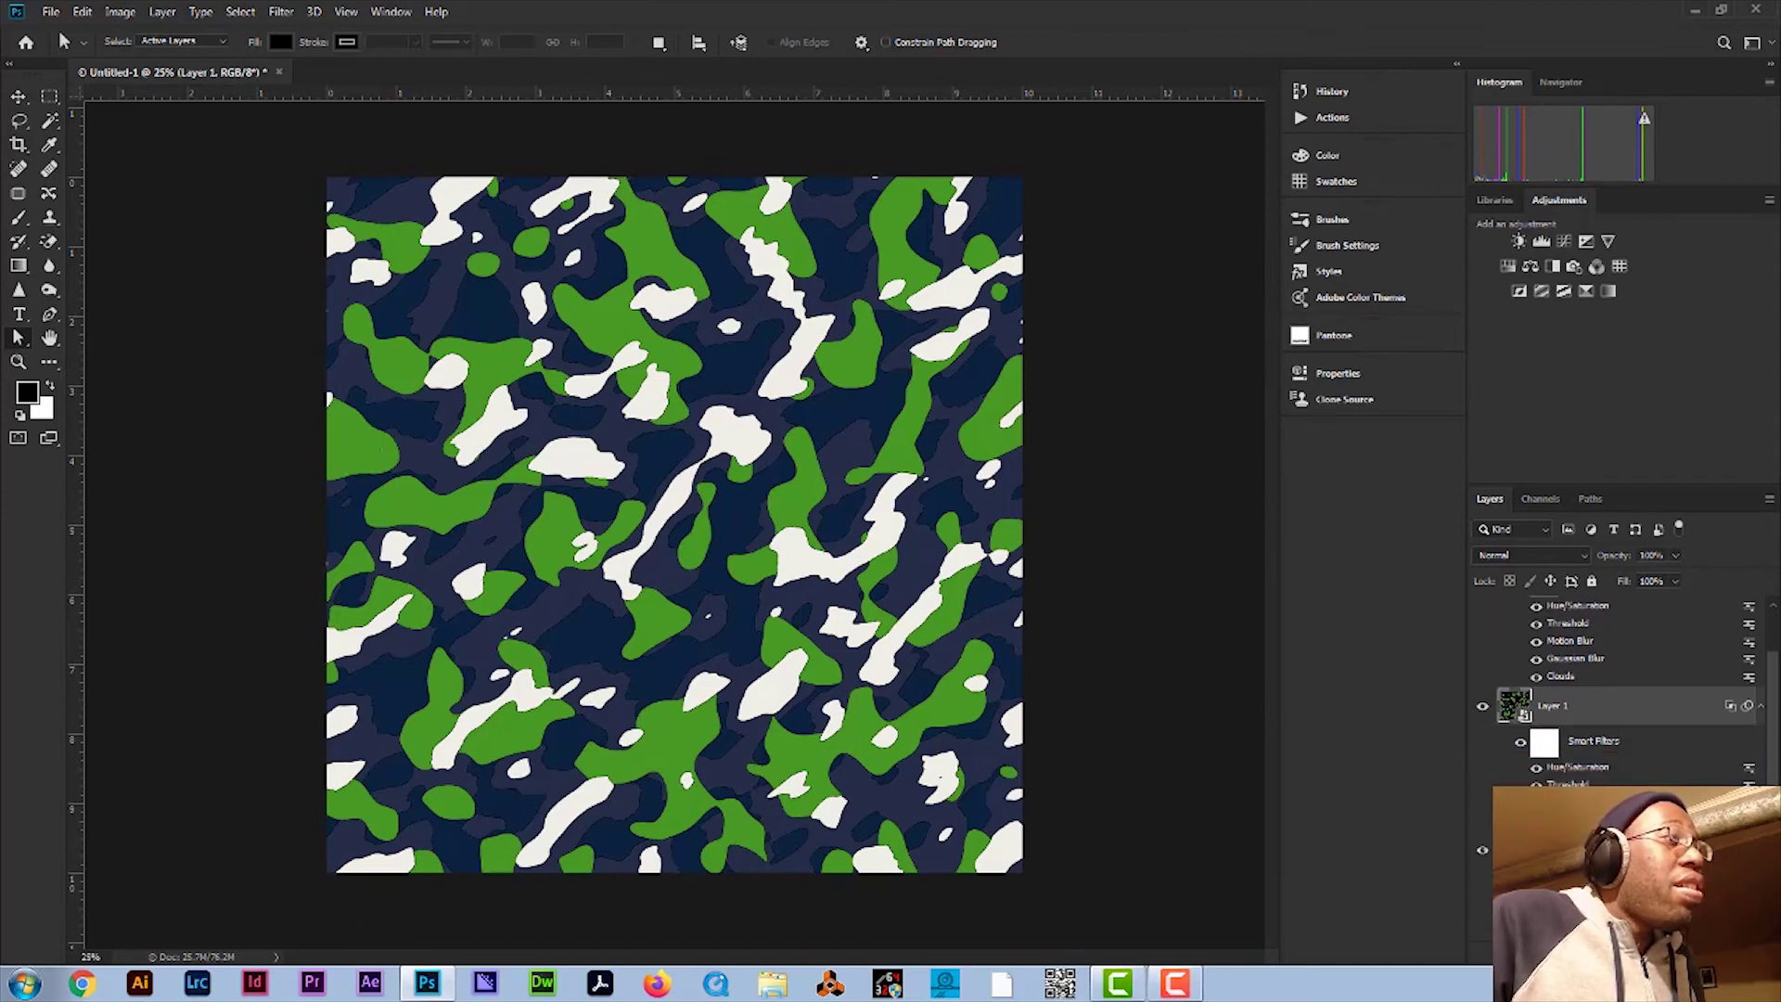
double_click(1582, 766)
drag(1040, 338, 1015, 339)
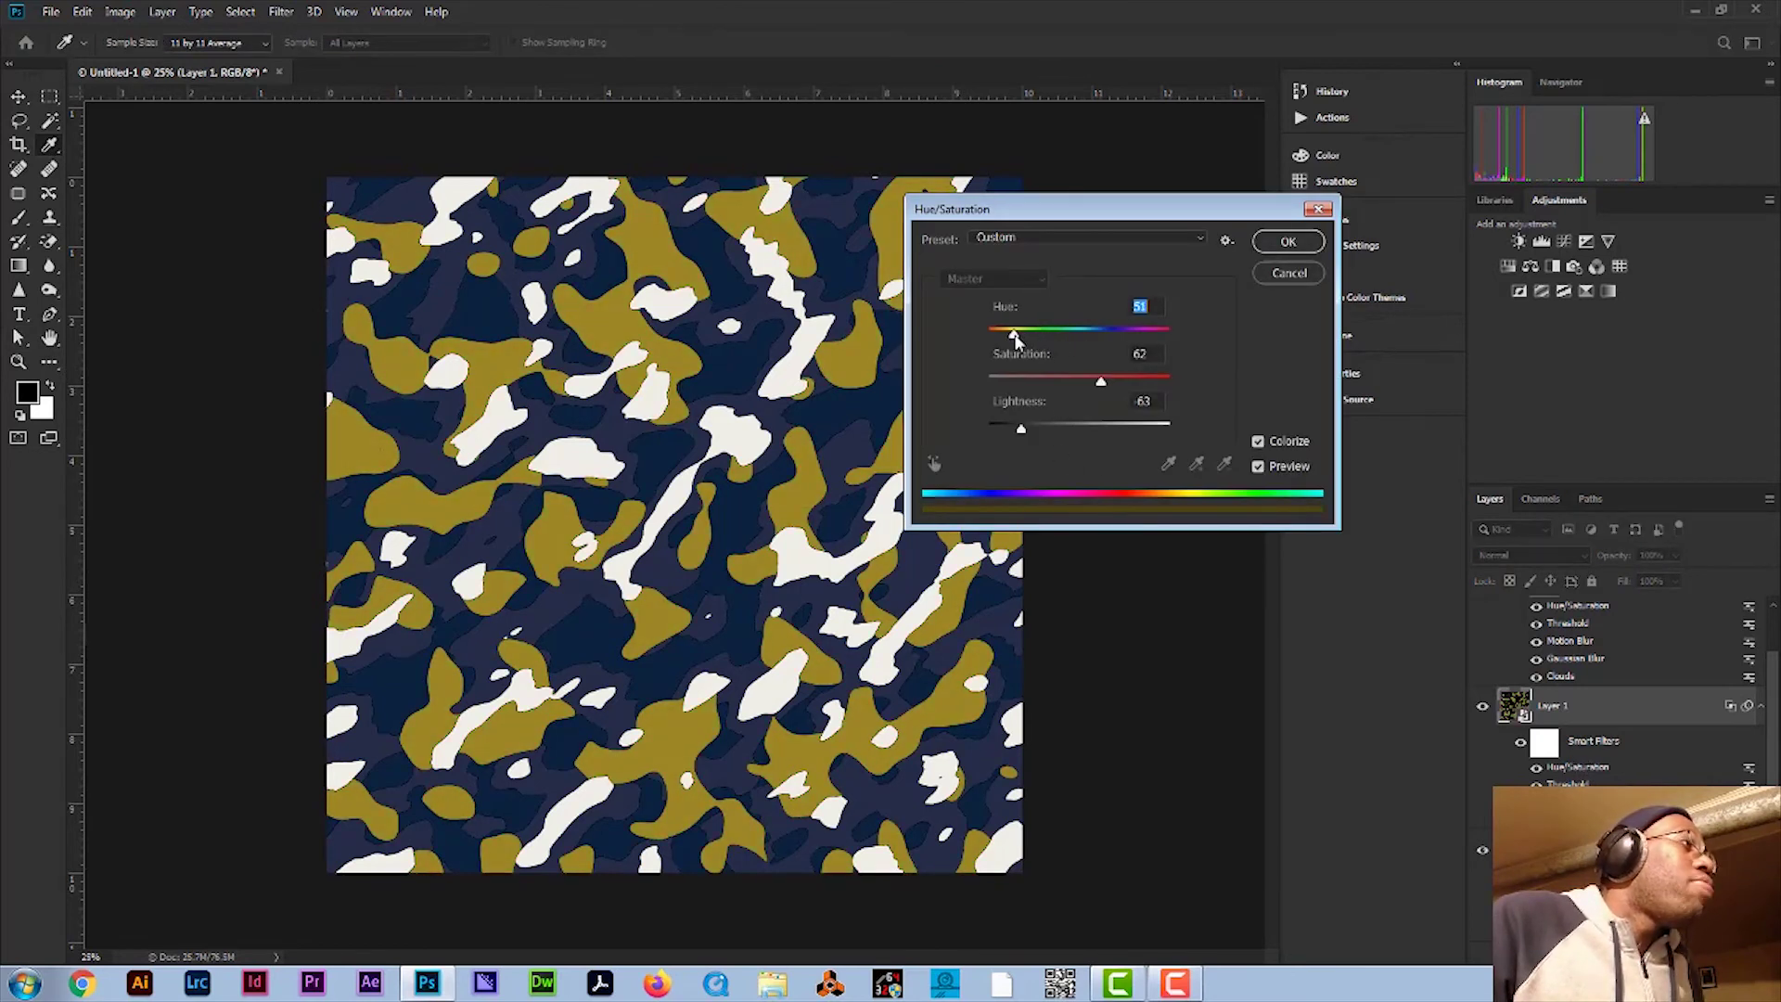
drag(1020, 428, 1030, 430)
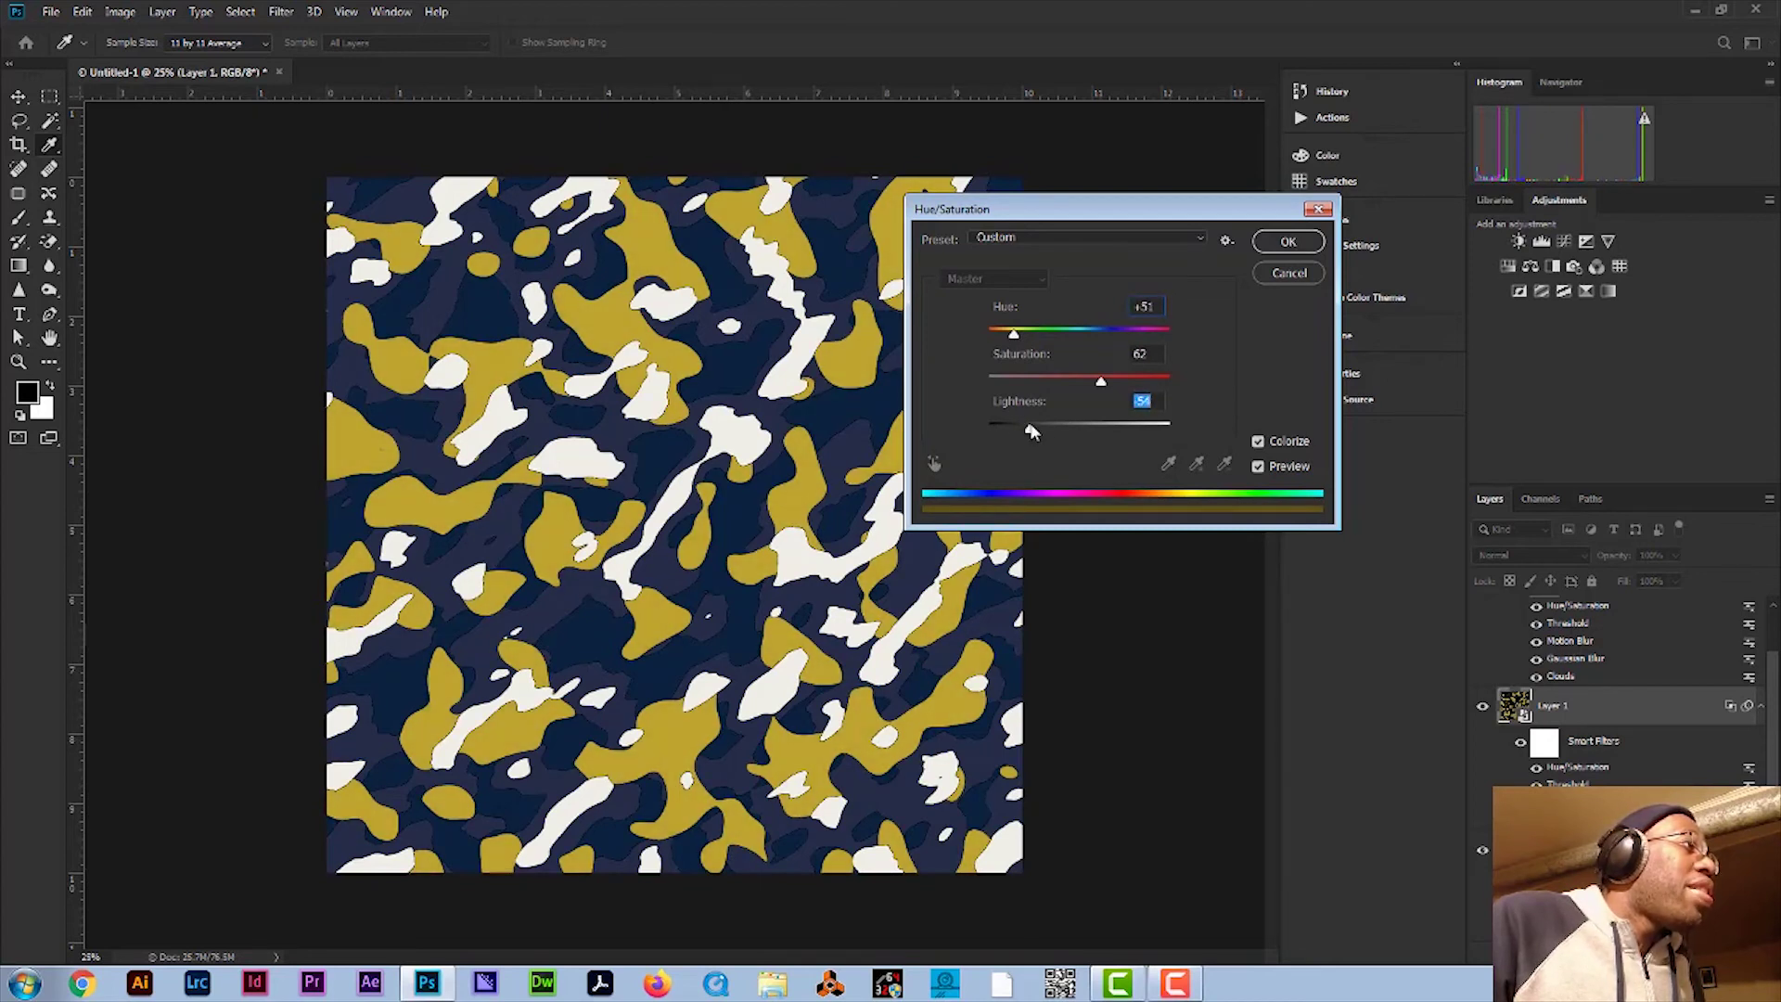
click(1286, 241)
Step: Rename the Layer 1 copy layer as Camo 3
scroll(1596, 668, up, 2)
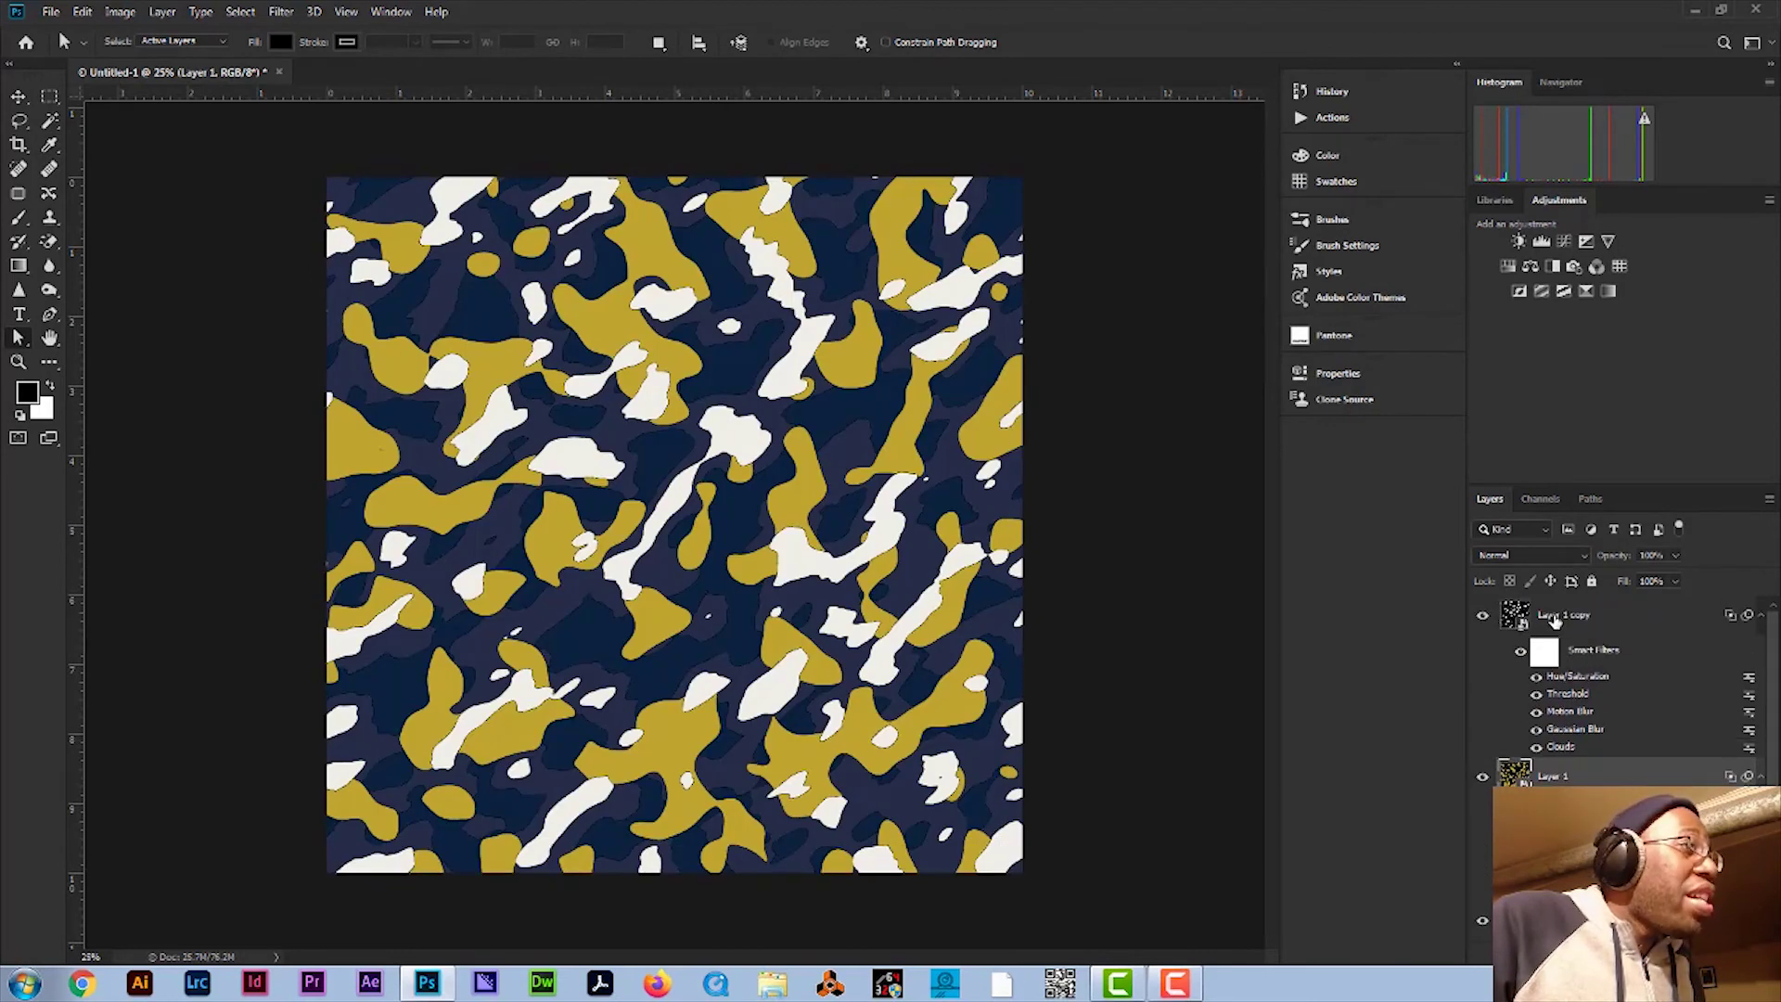
double_click(1554, 616)
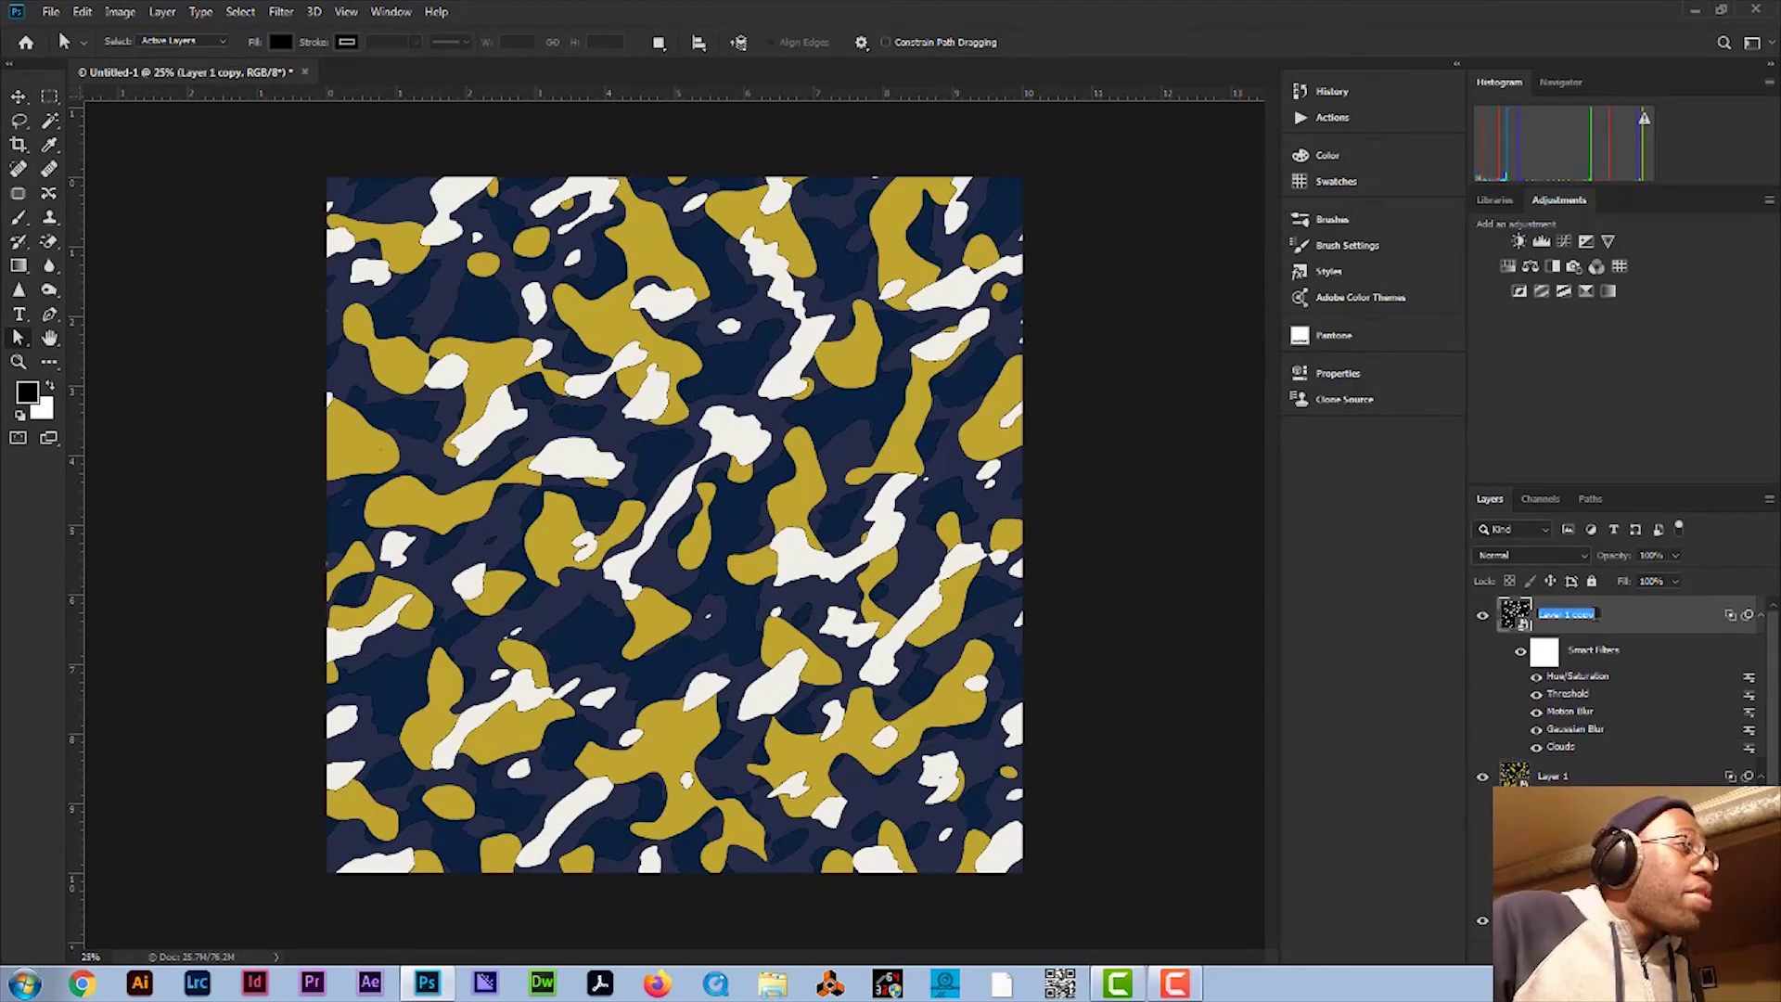
text(Camo 3)
key(Return)
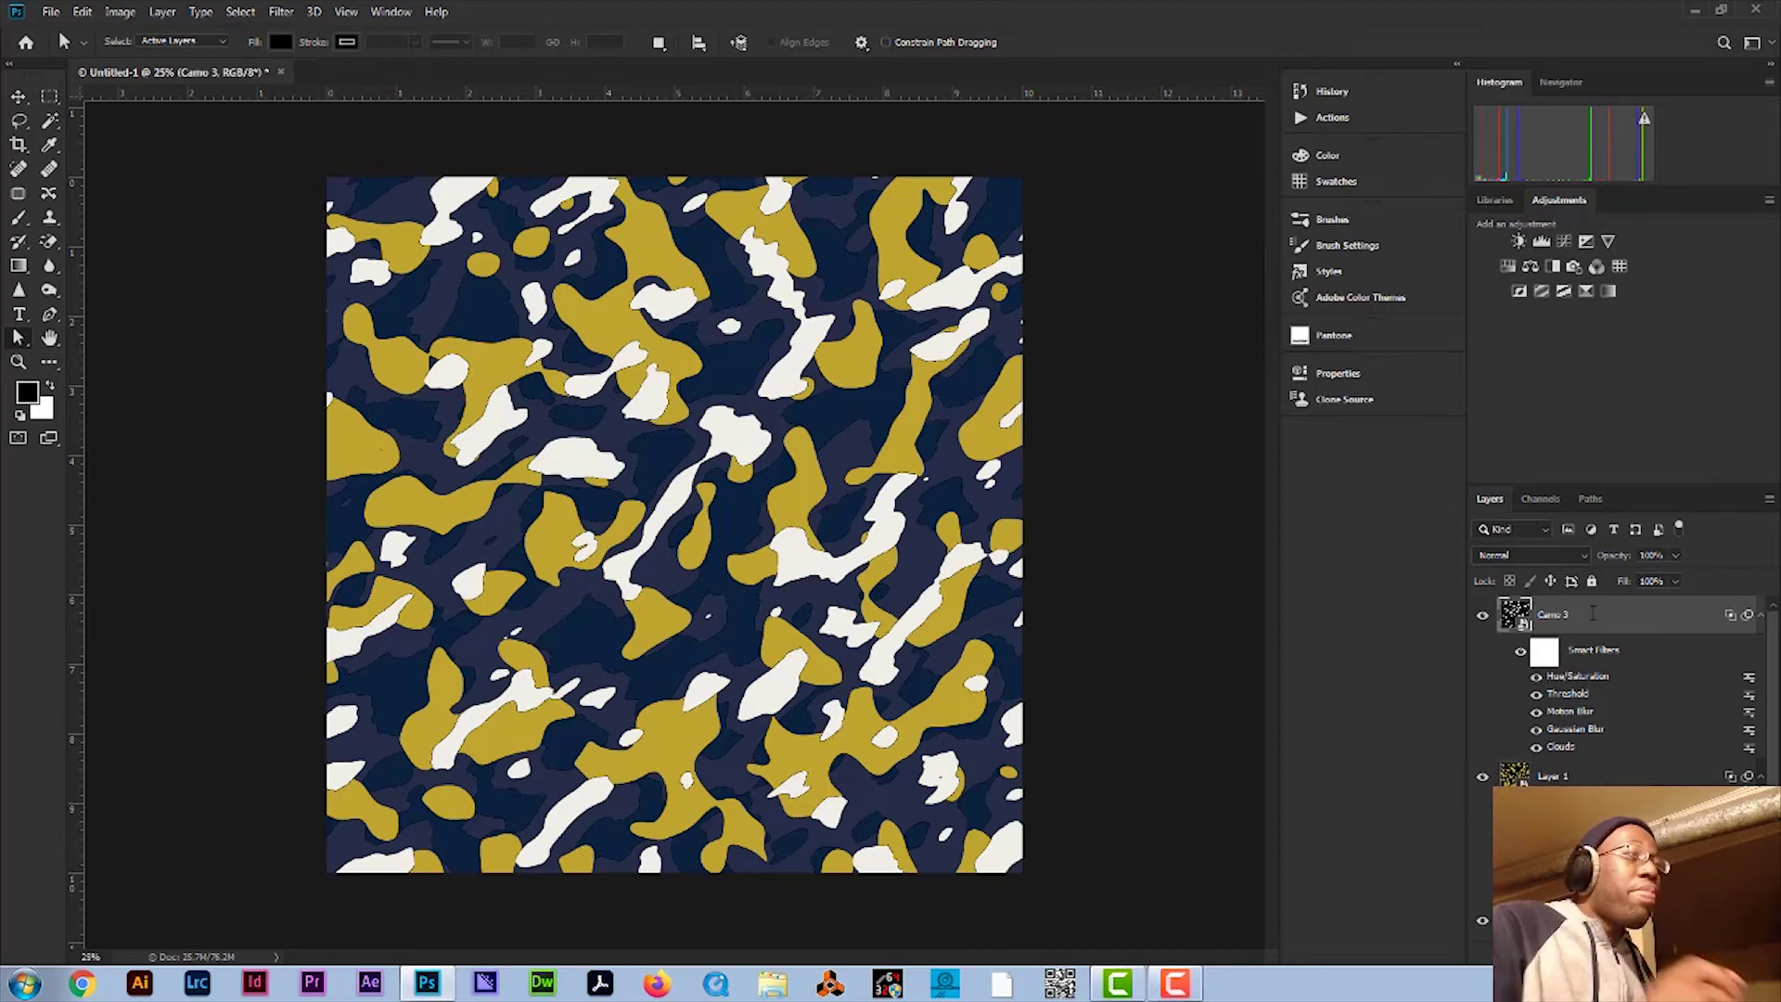
Step: Smooth the off-white shapes on Camo 3 by raising its Gaussian Blur smart filter radius to 20.8 pixels
double_click(1592, 734)
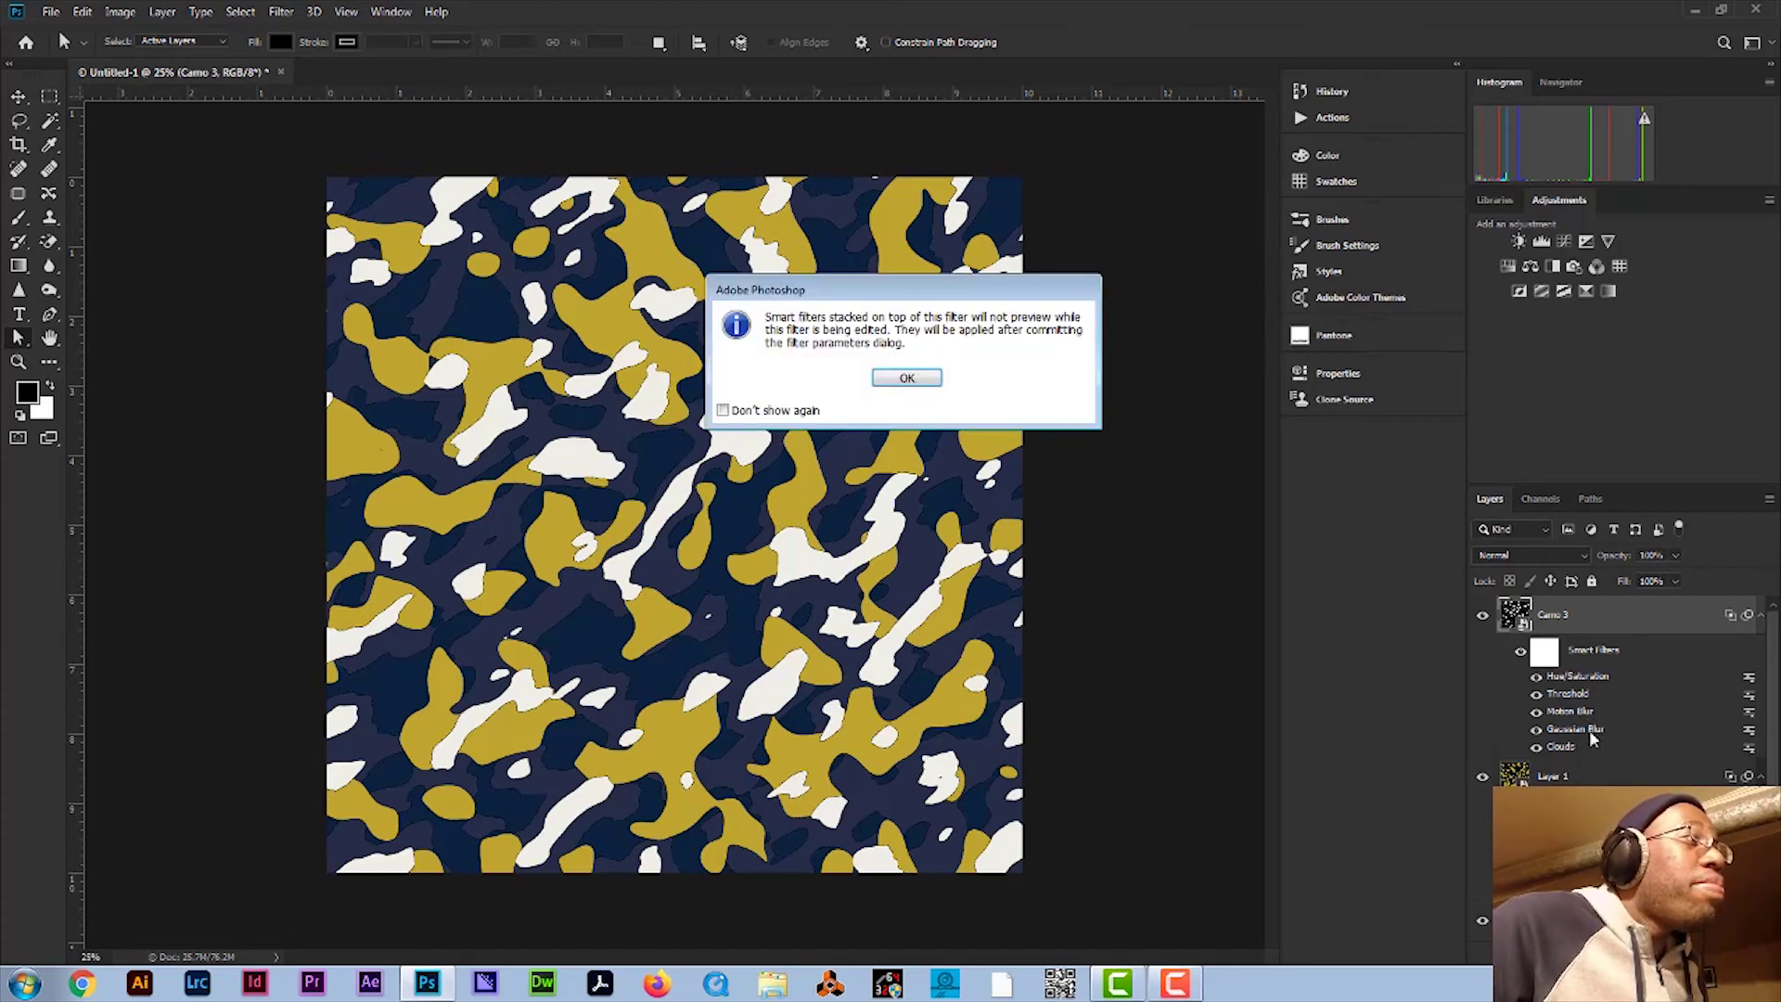
click(925, 384)
drag(1171, 411, 1206, 409)
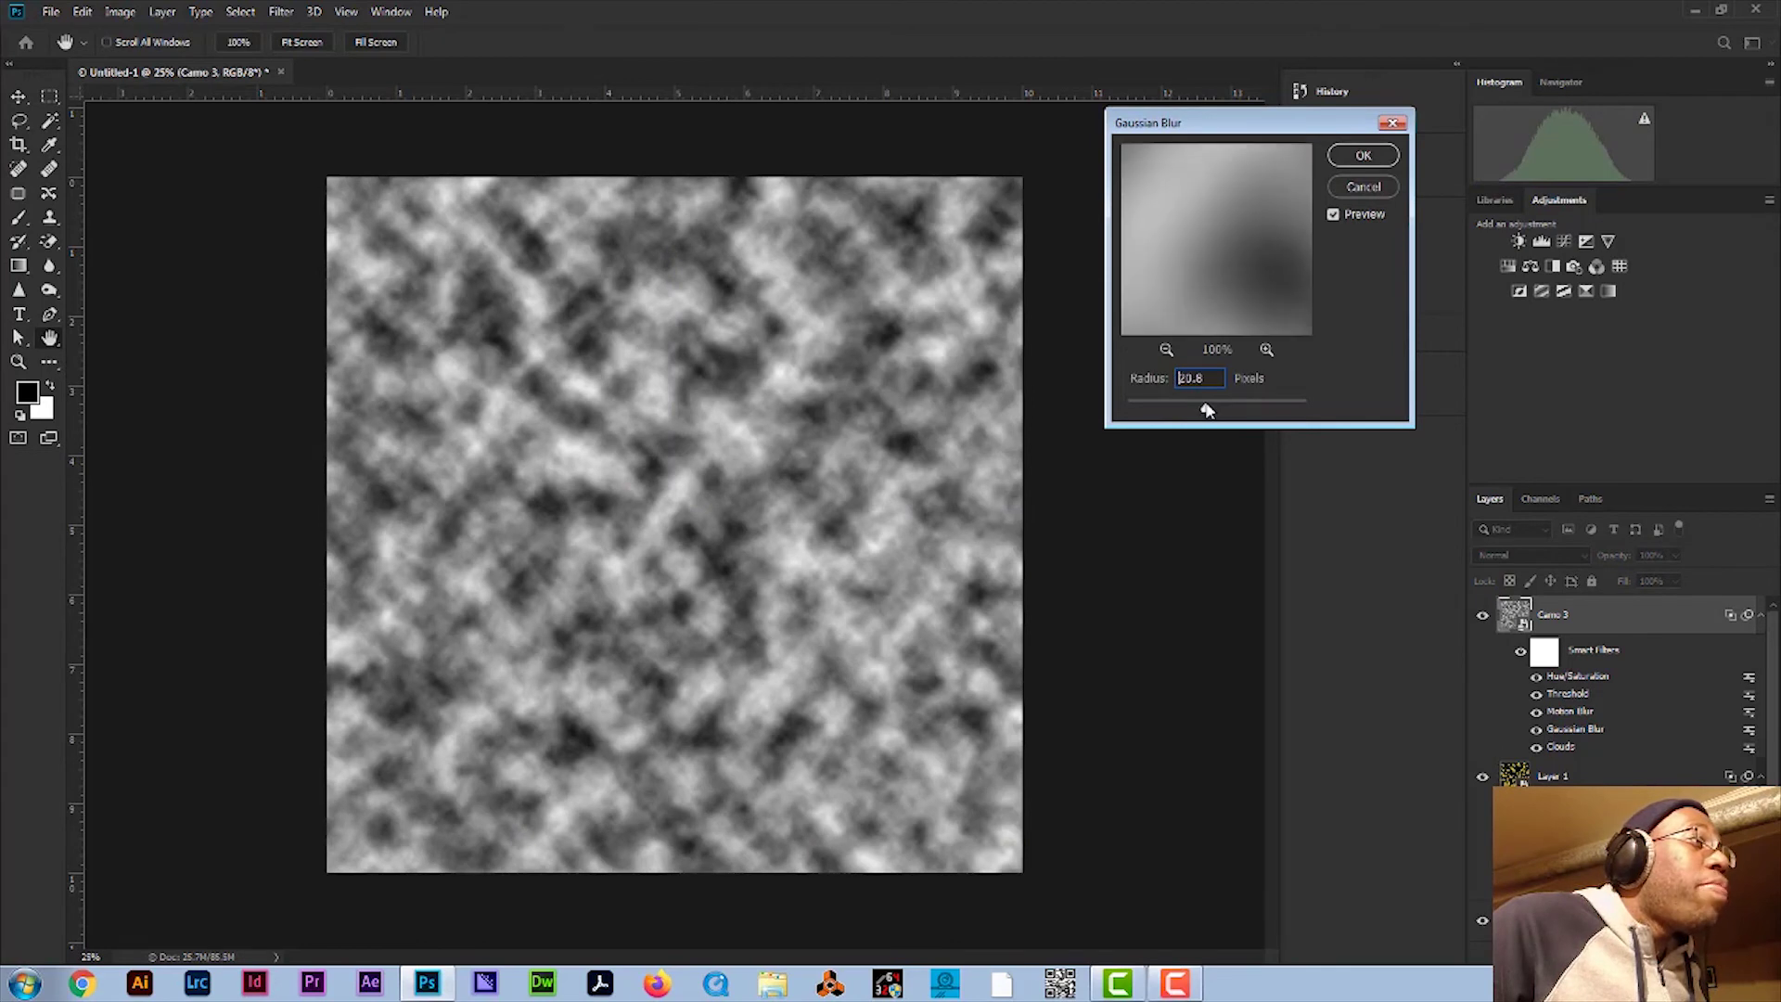
click(1362, 155)
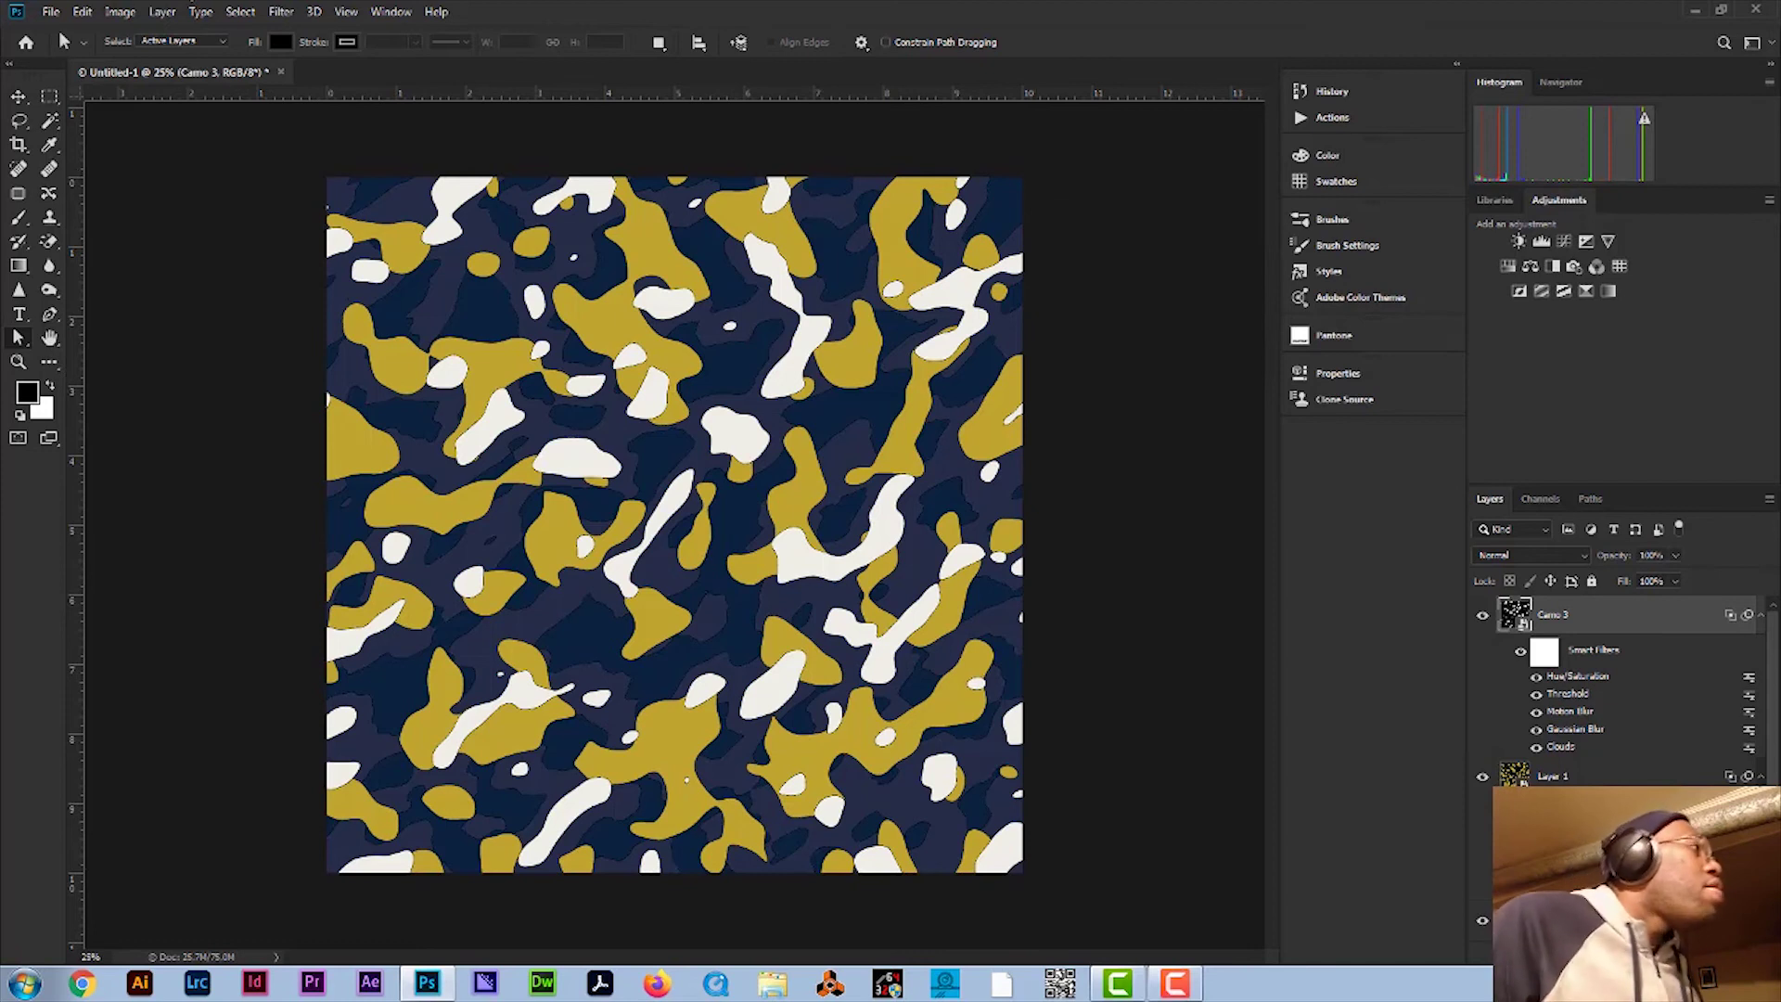
Step: Review the document's Canvas Size settings and close them without resizing the canvas
click(118, 12)
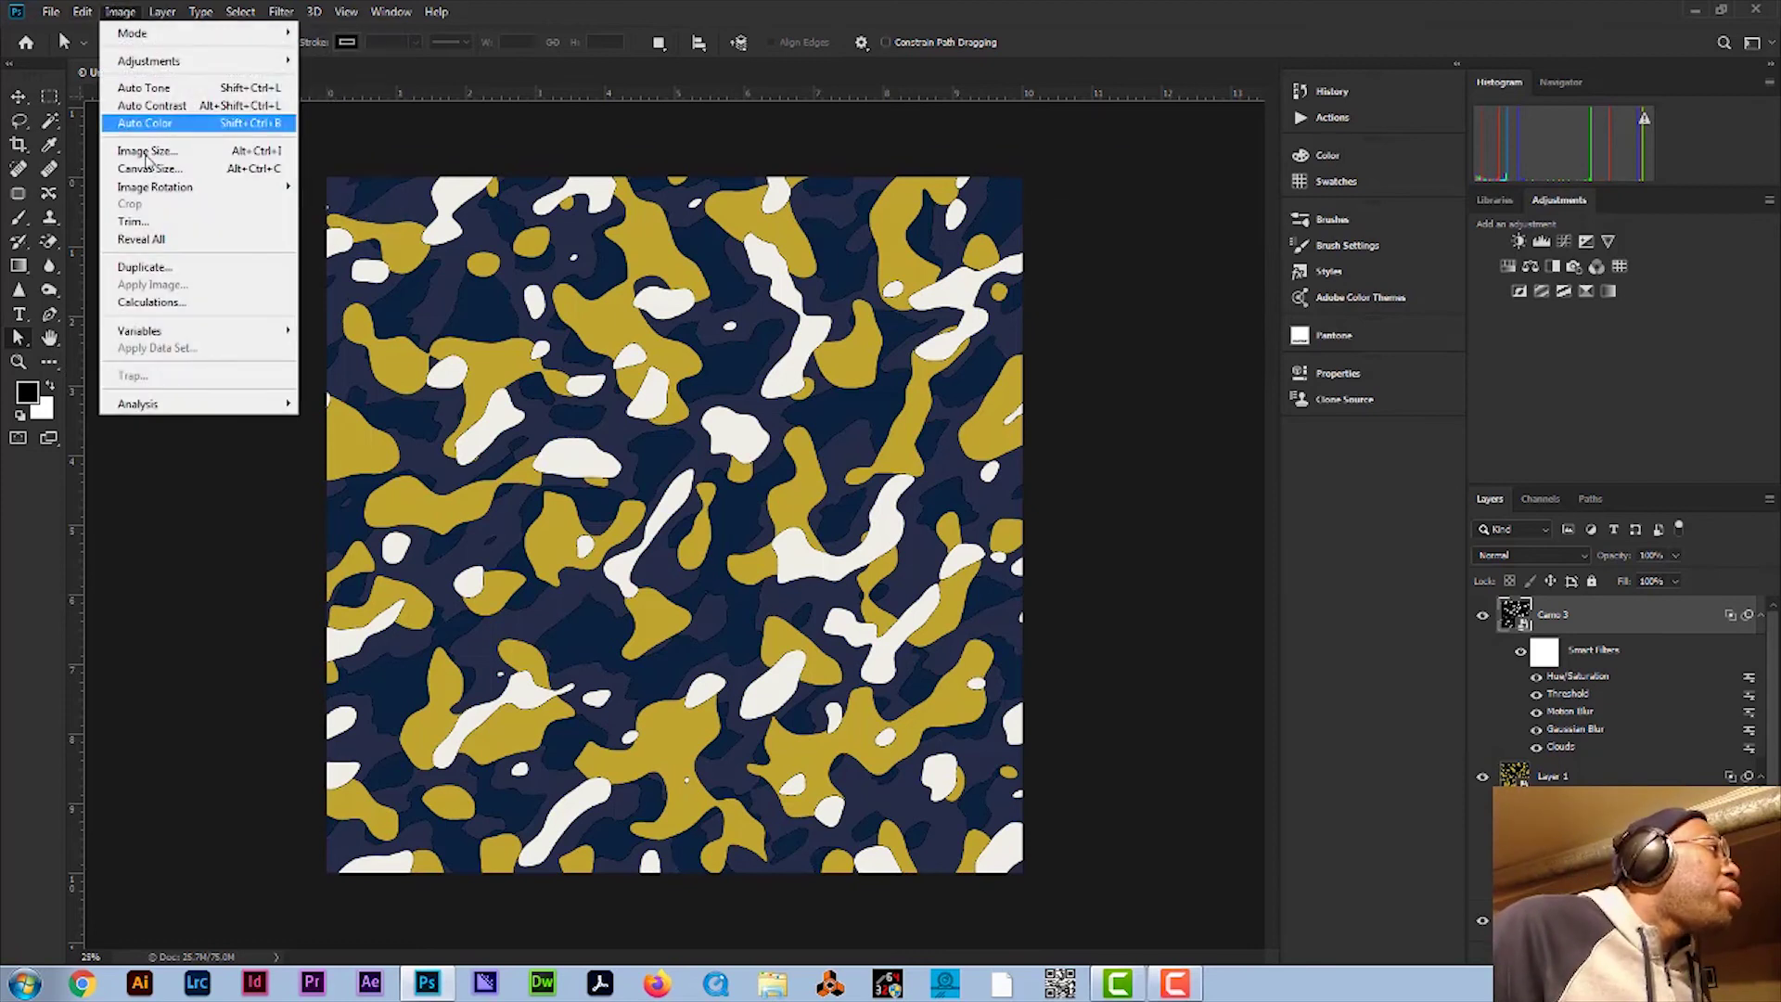
click(1206, 5)
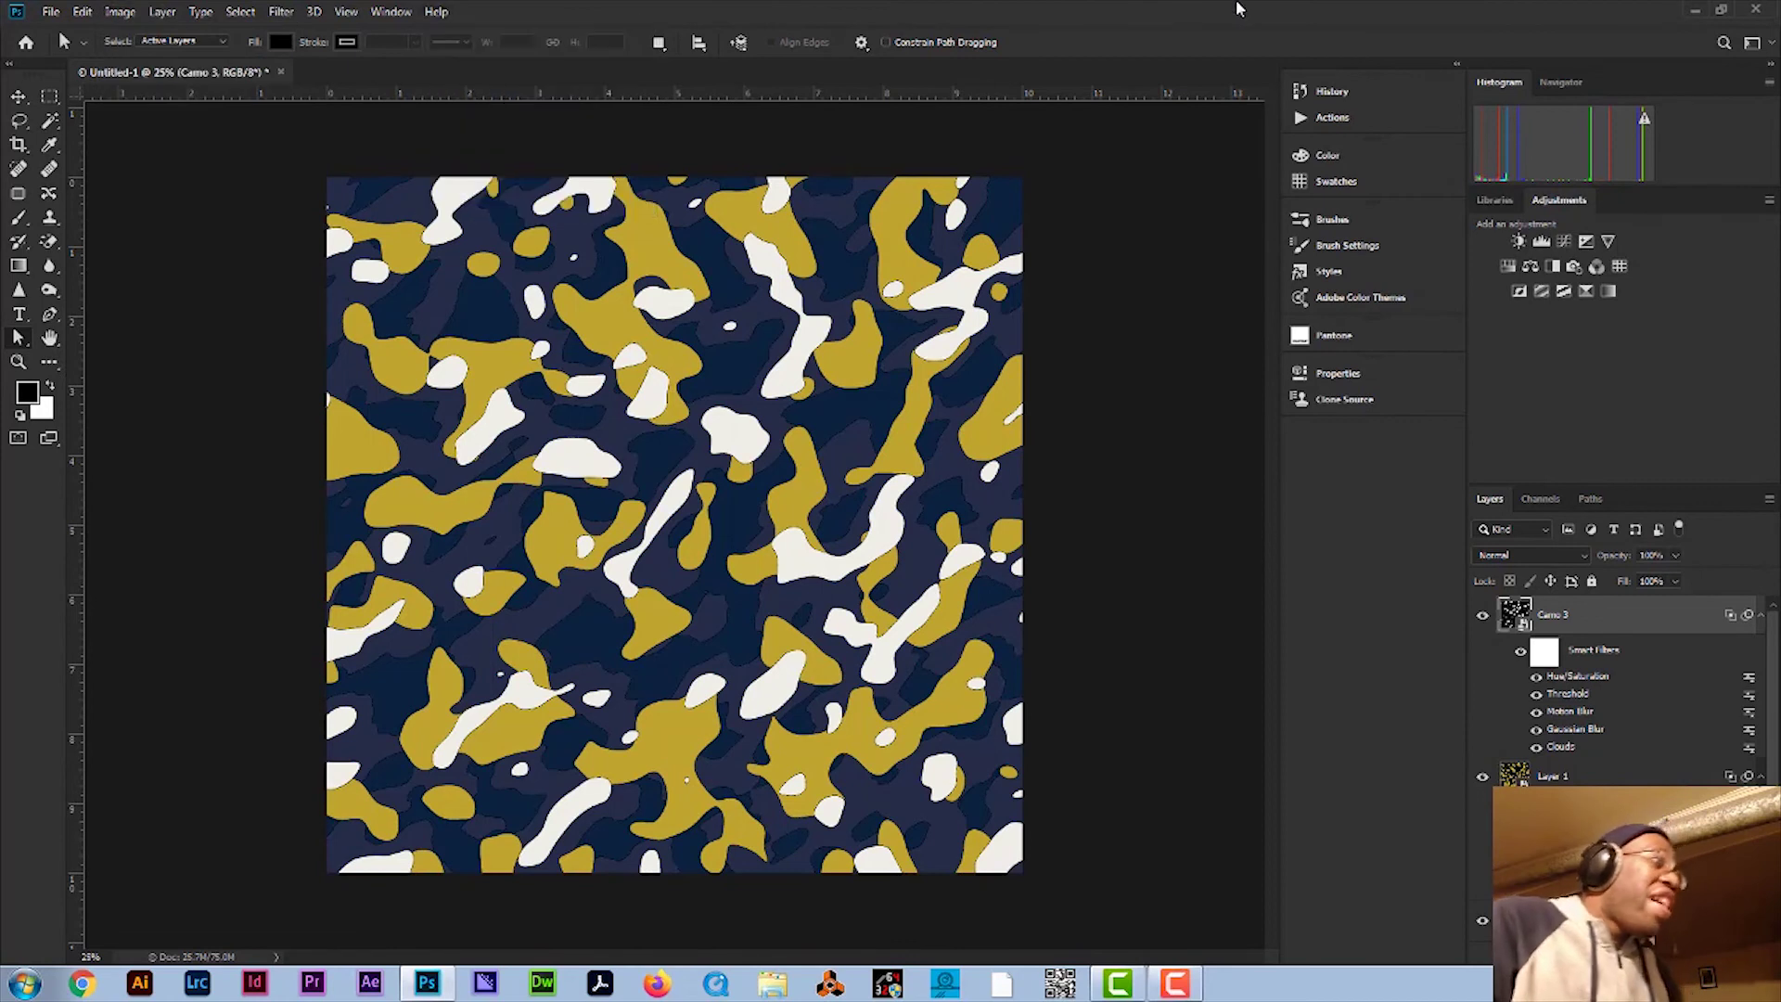
click(128, 13)
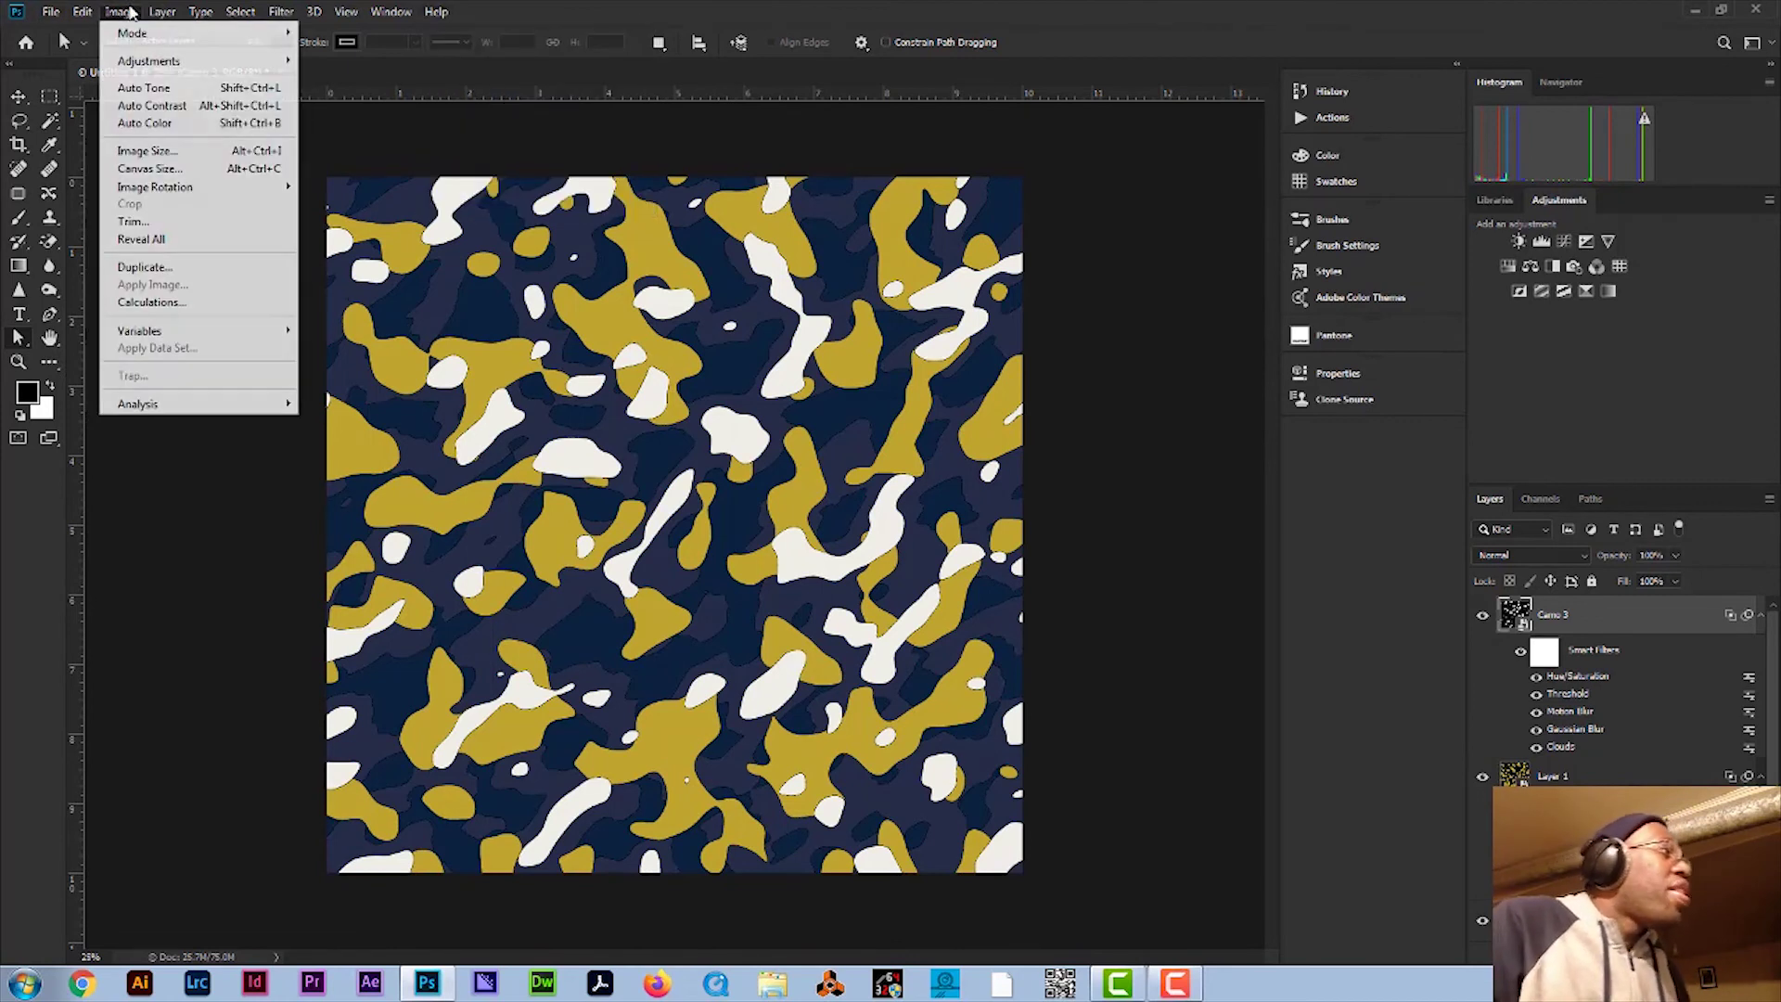
click(184, 171)
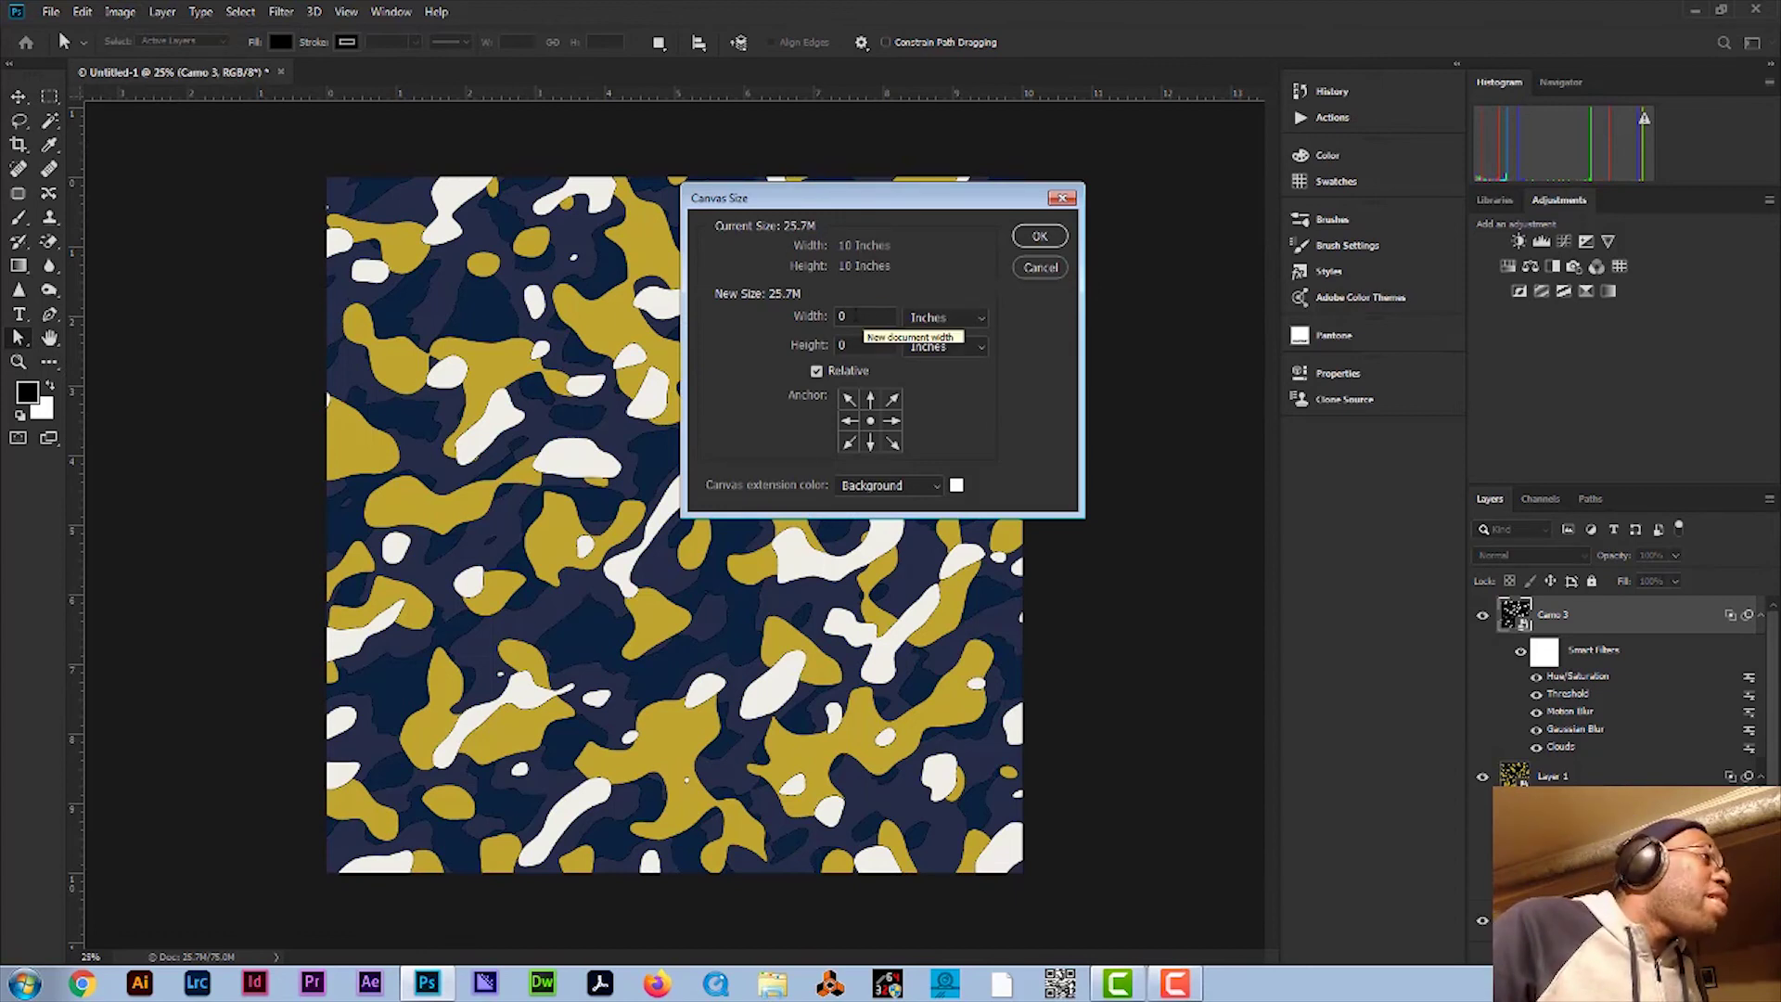
click(1041, 266)
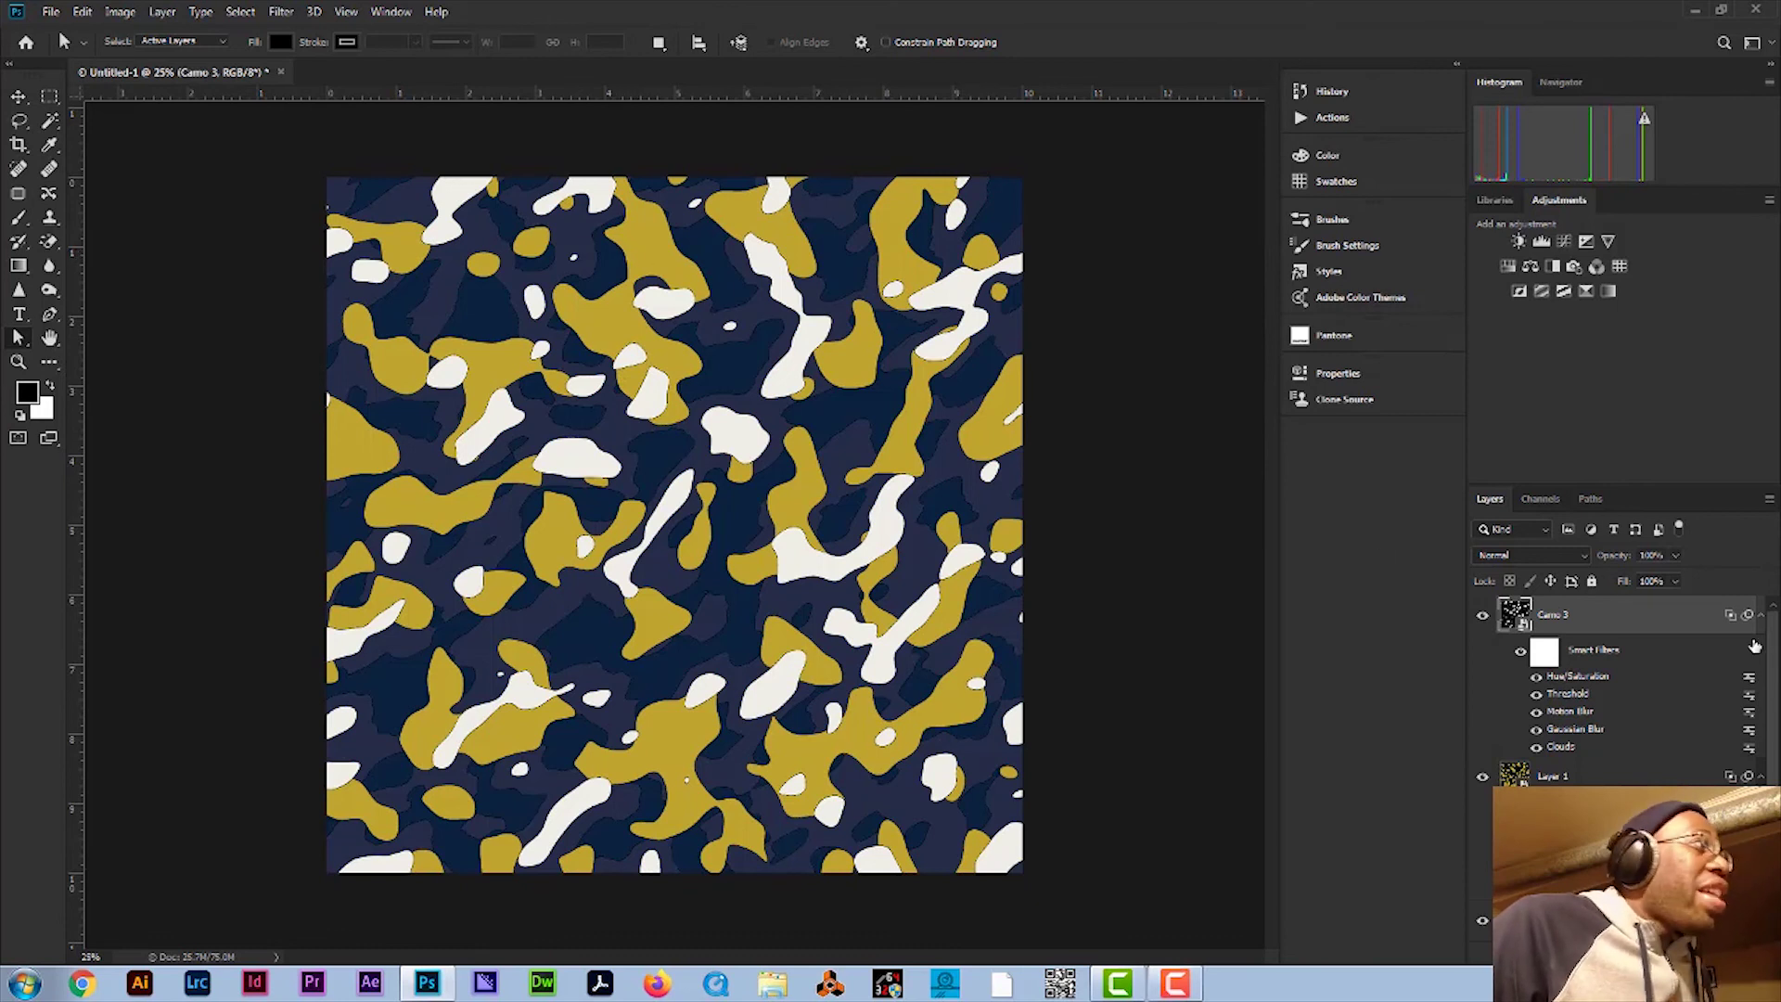
Step: Select Layer 1 and open the Filter Gallery's Texturizer with Texture1 as the texture
click(279, 12)
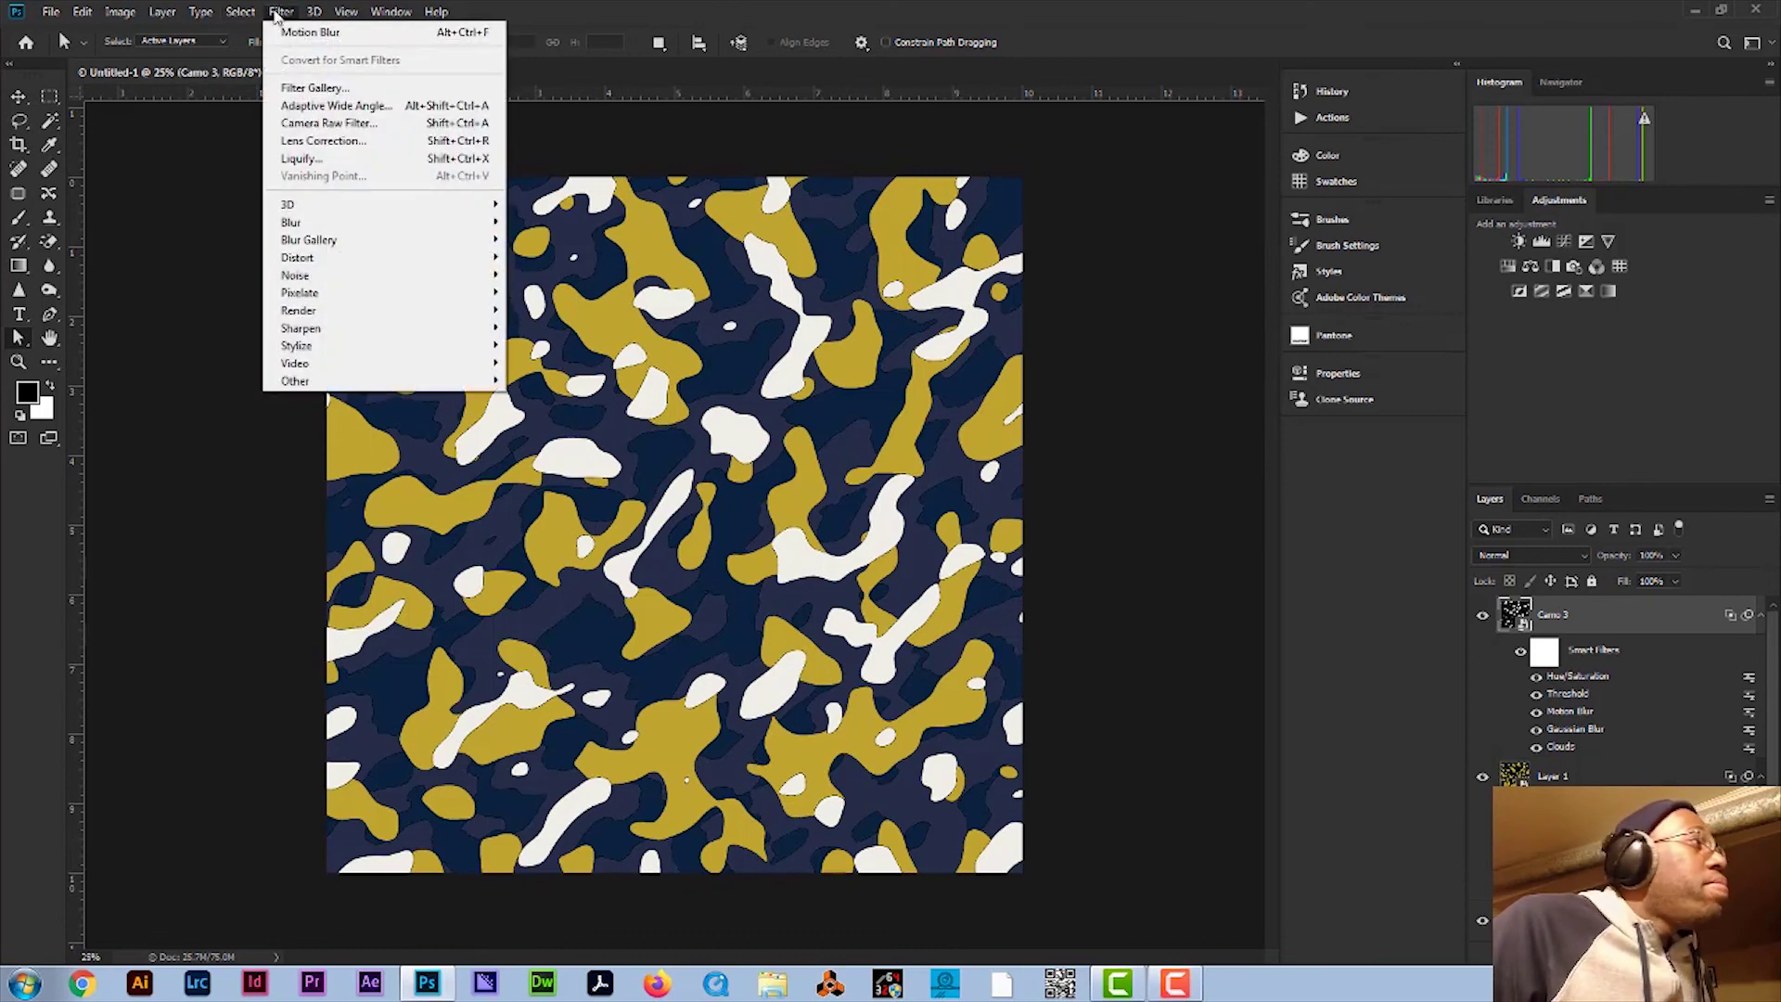
drag(1772, 695, 1773, 725)
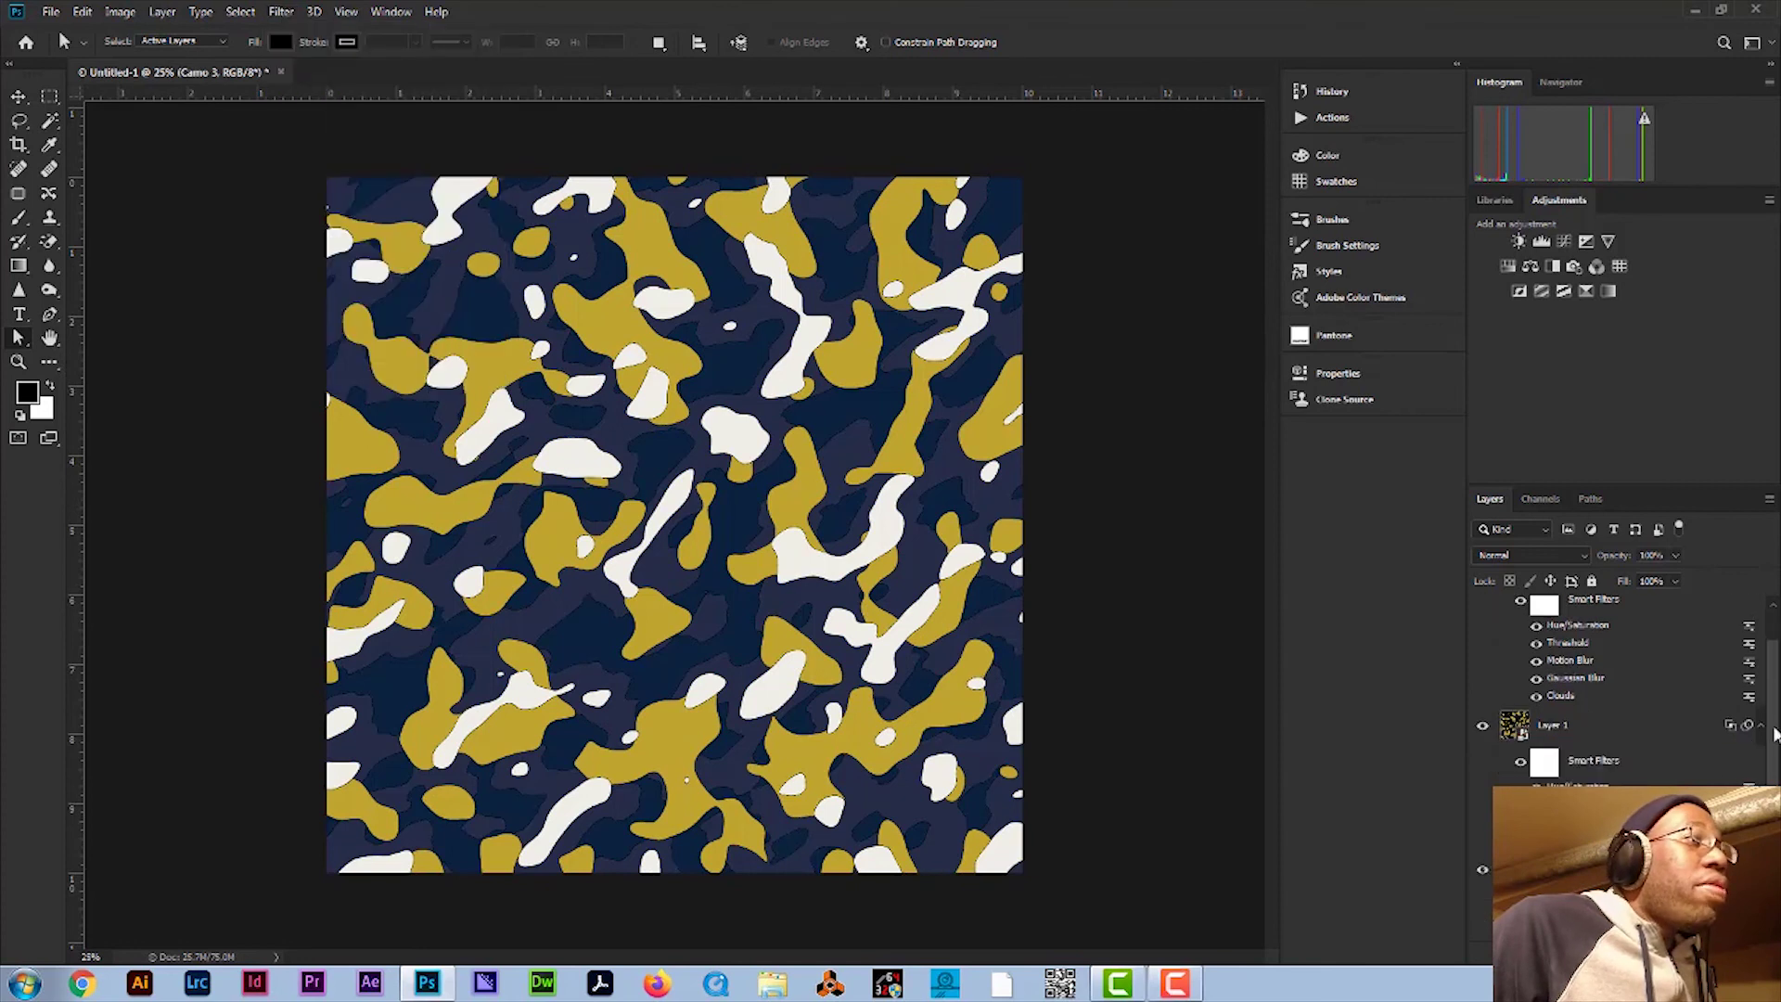
click(1564, 733)
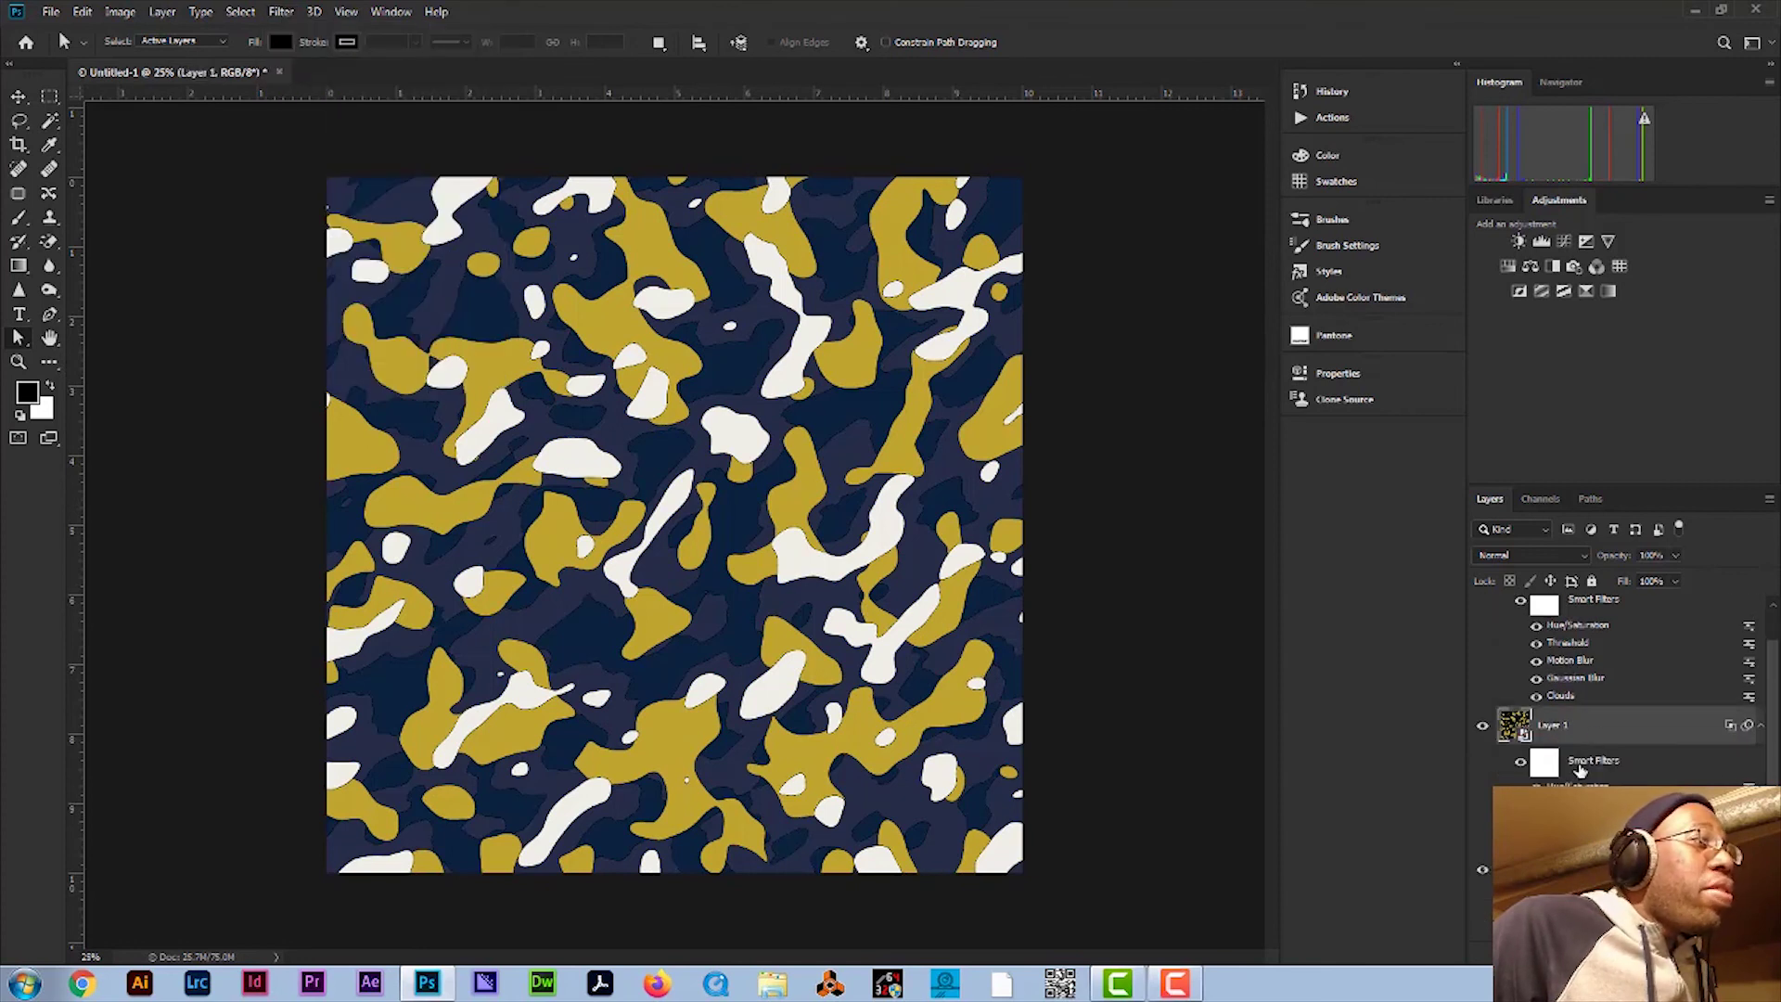
click(283, 11)
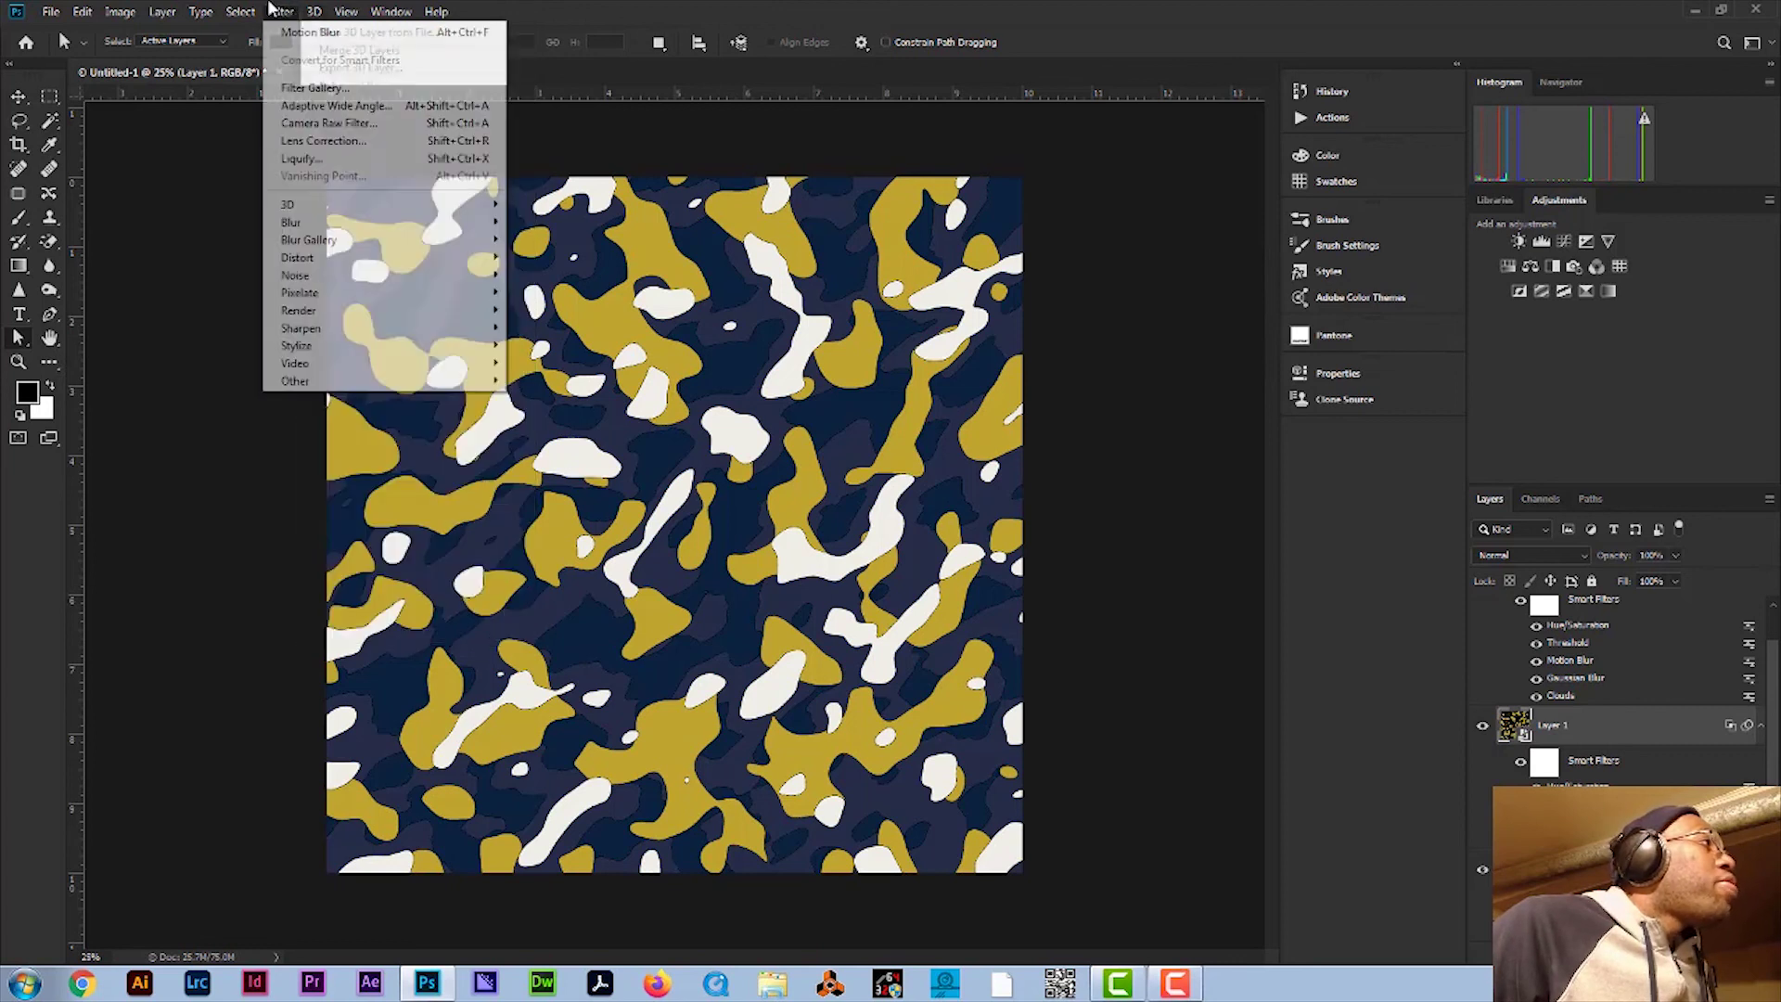
click(312, 87)
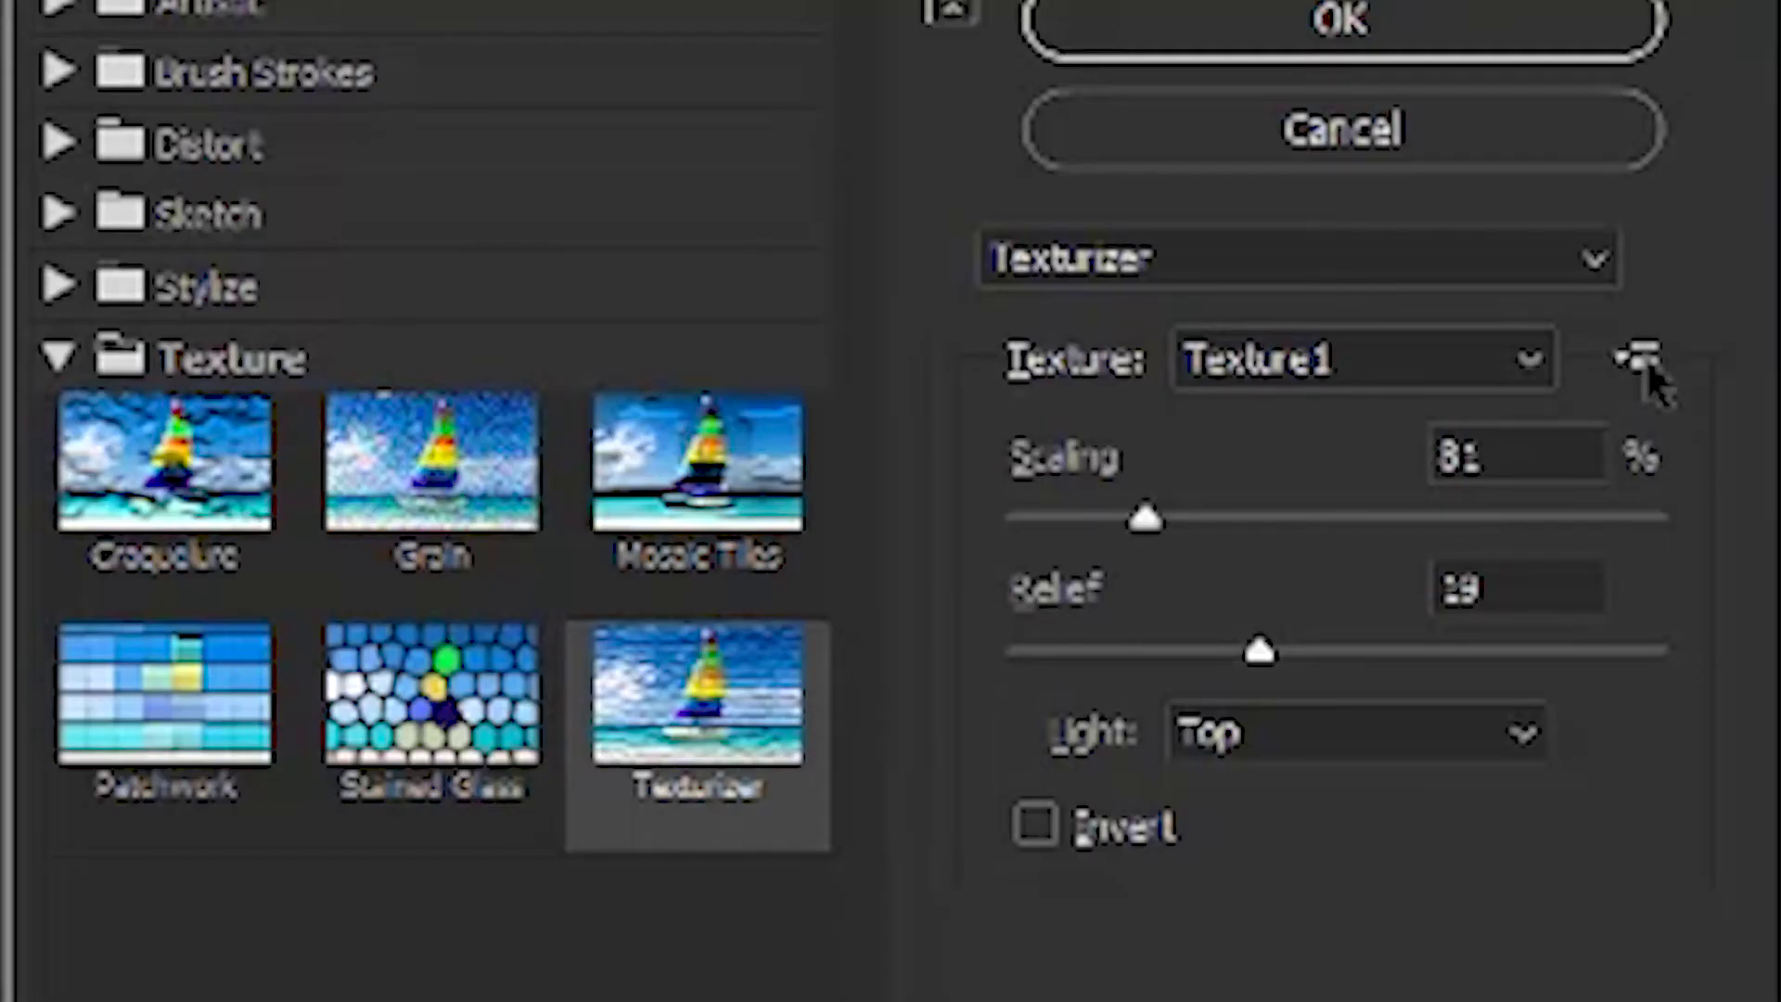
click(1618, 371)
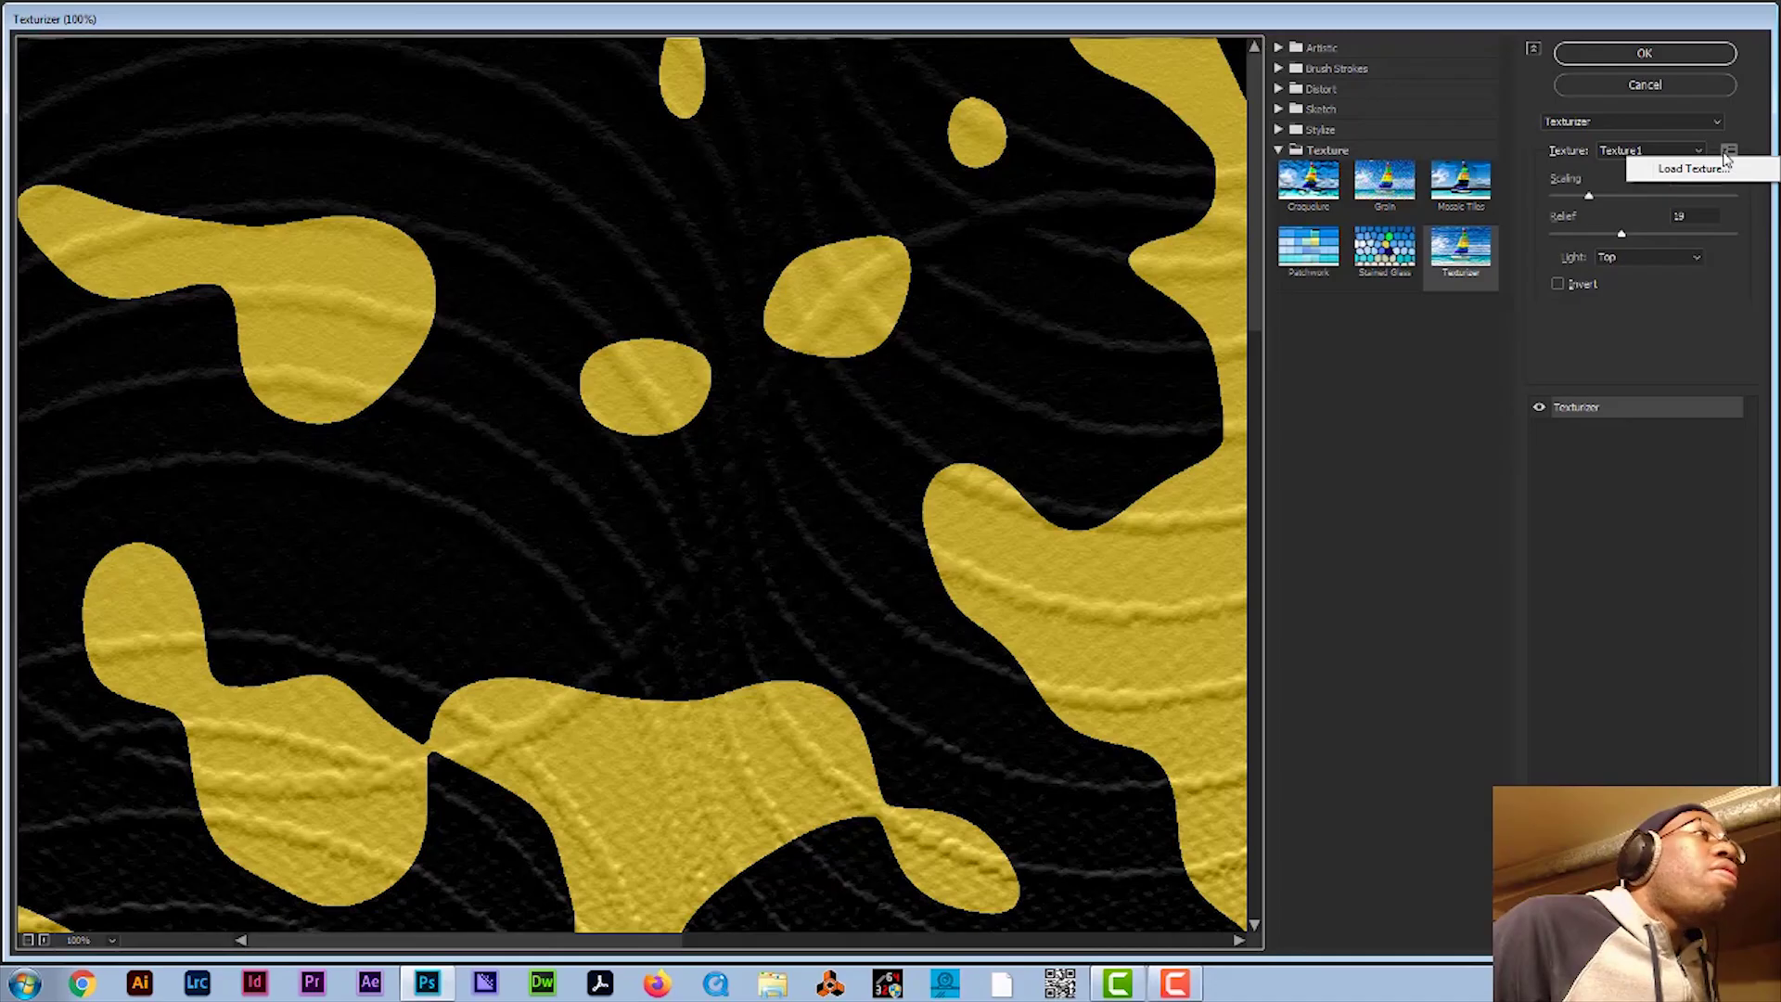
Step: Preview the whole pattern at 25%, reduce the Texturizer's relief with scaling at 81% and light from Top, and apply it to Layer 1
click(29, 940)
click(29, 940)
click(29, 940)
click(29, 941)
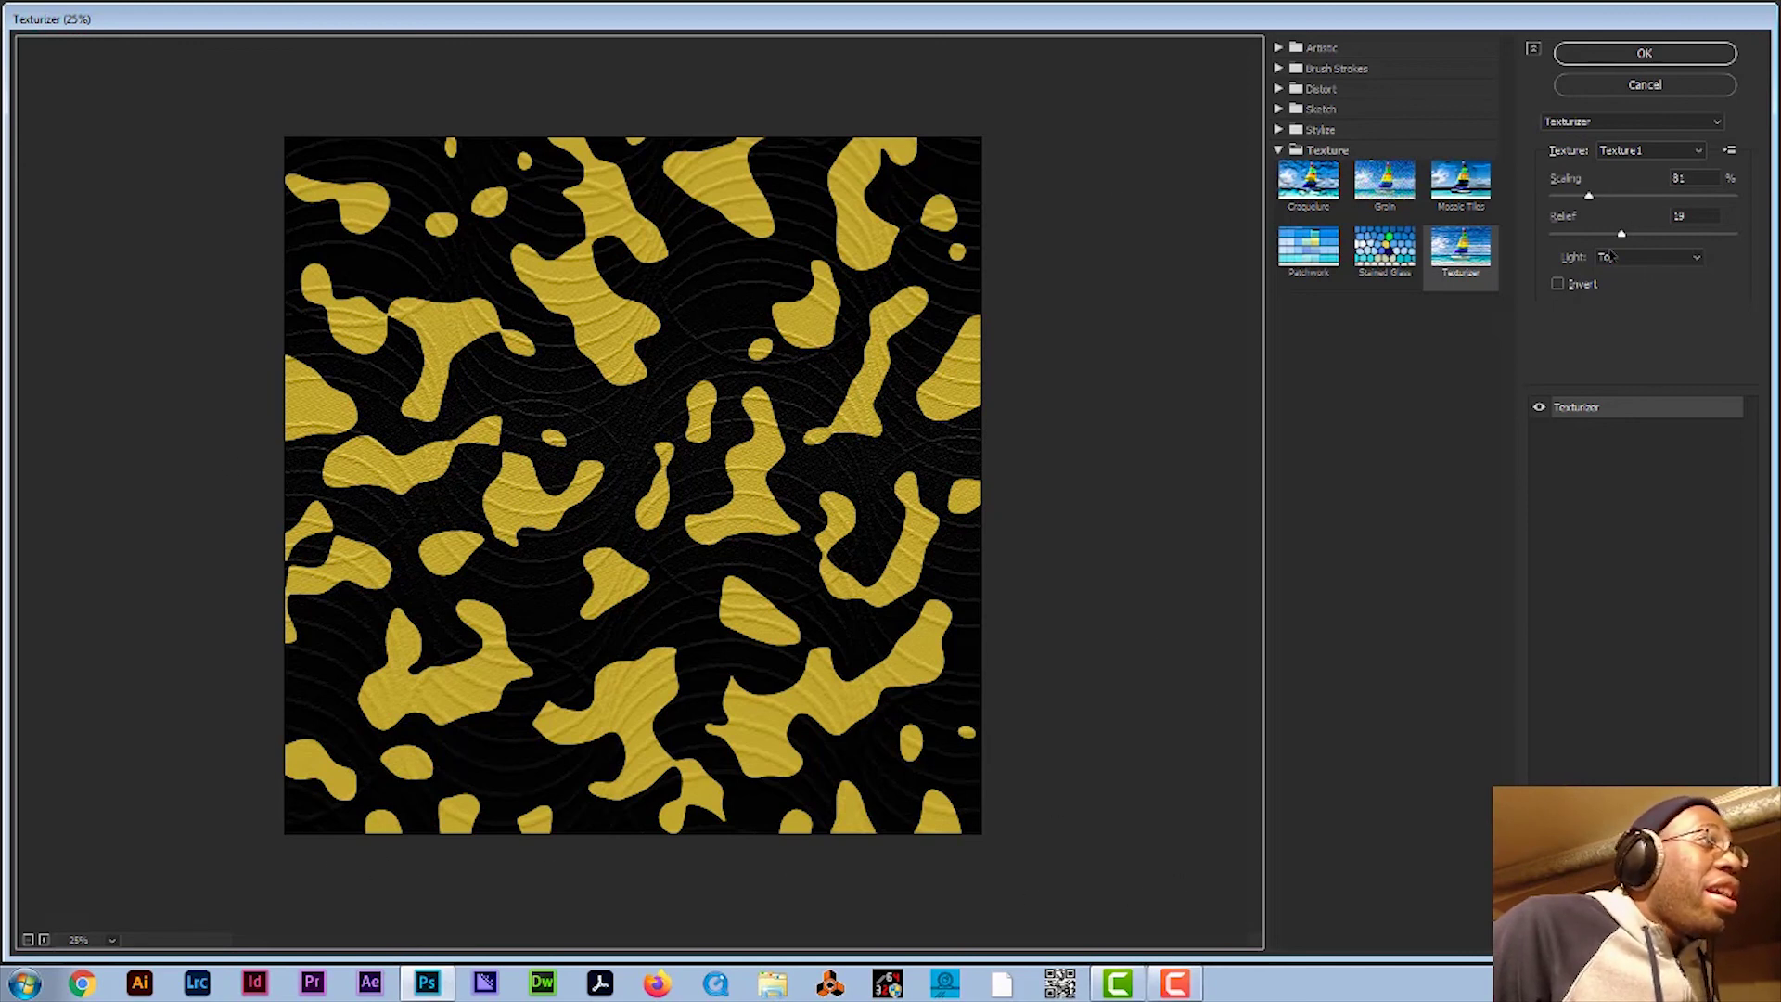
drag(1621, 236, 1586, 240)
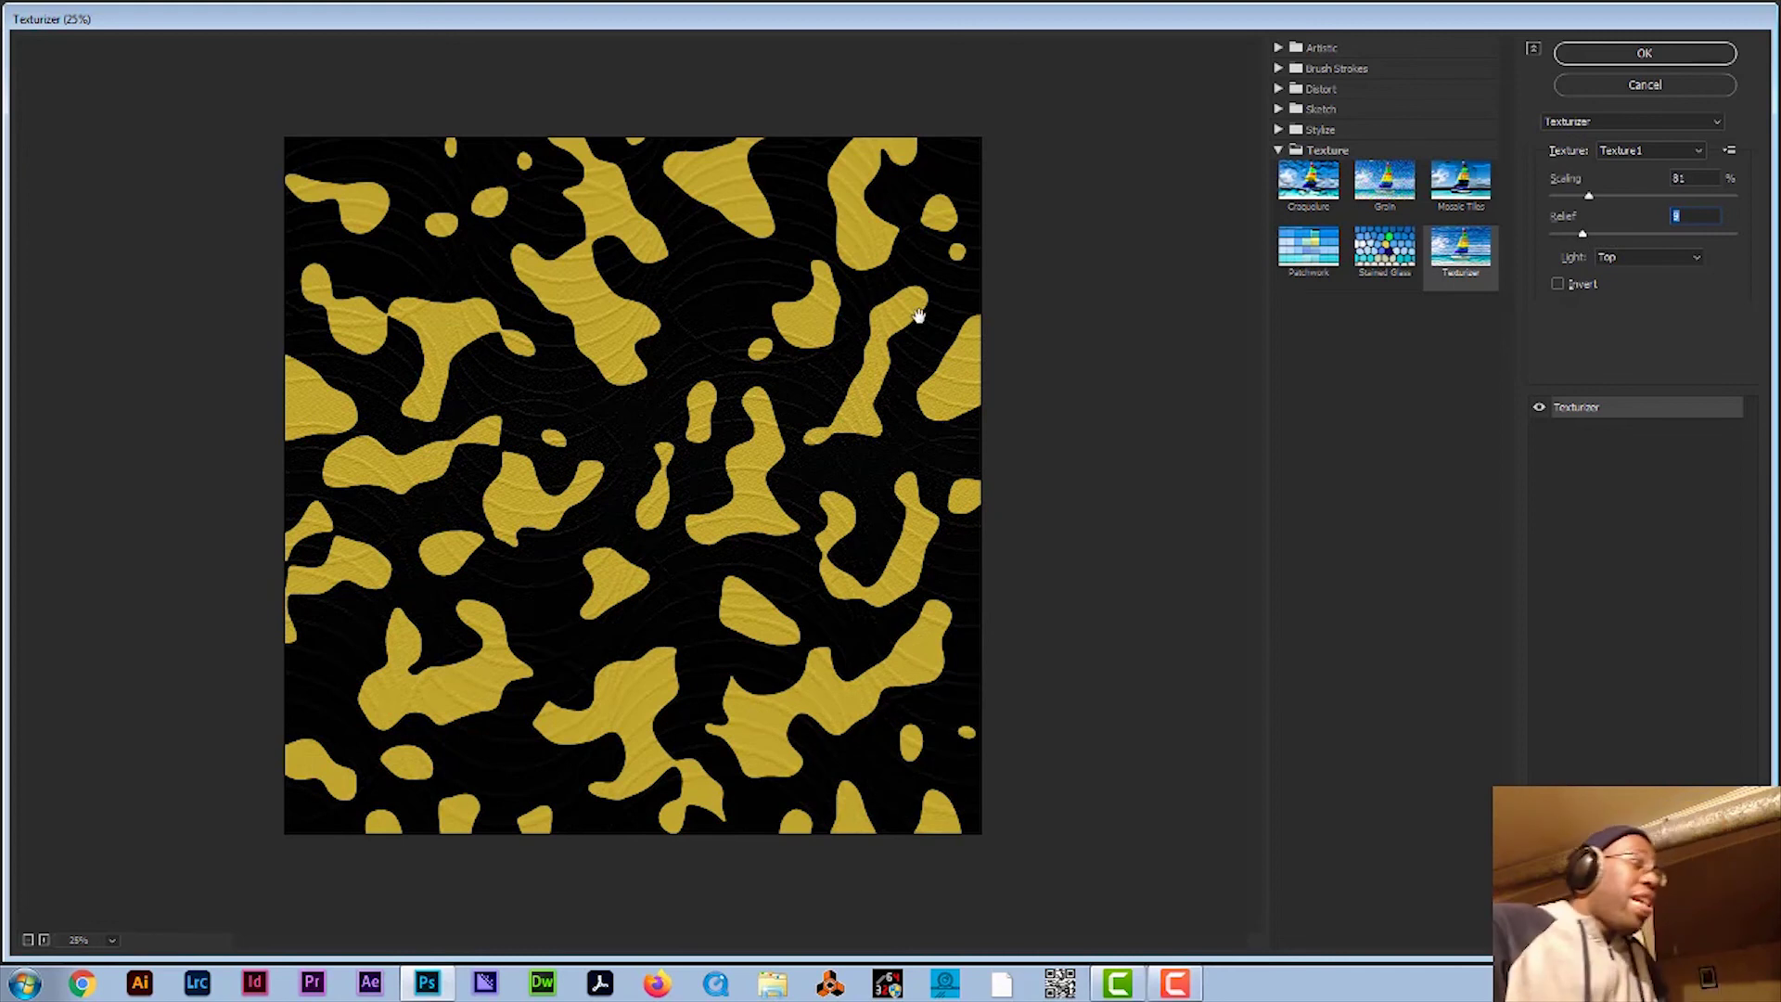
click(1587, 56)
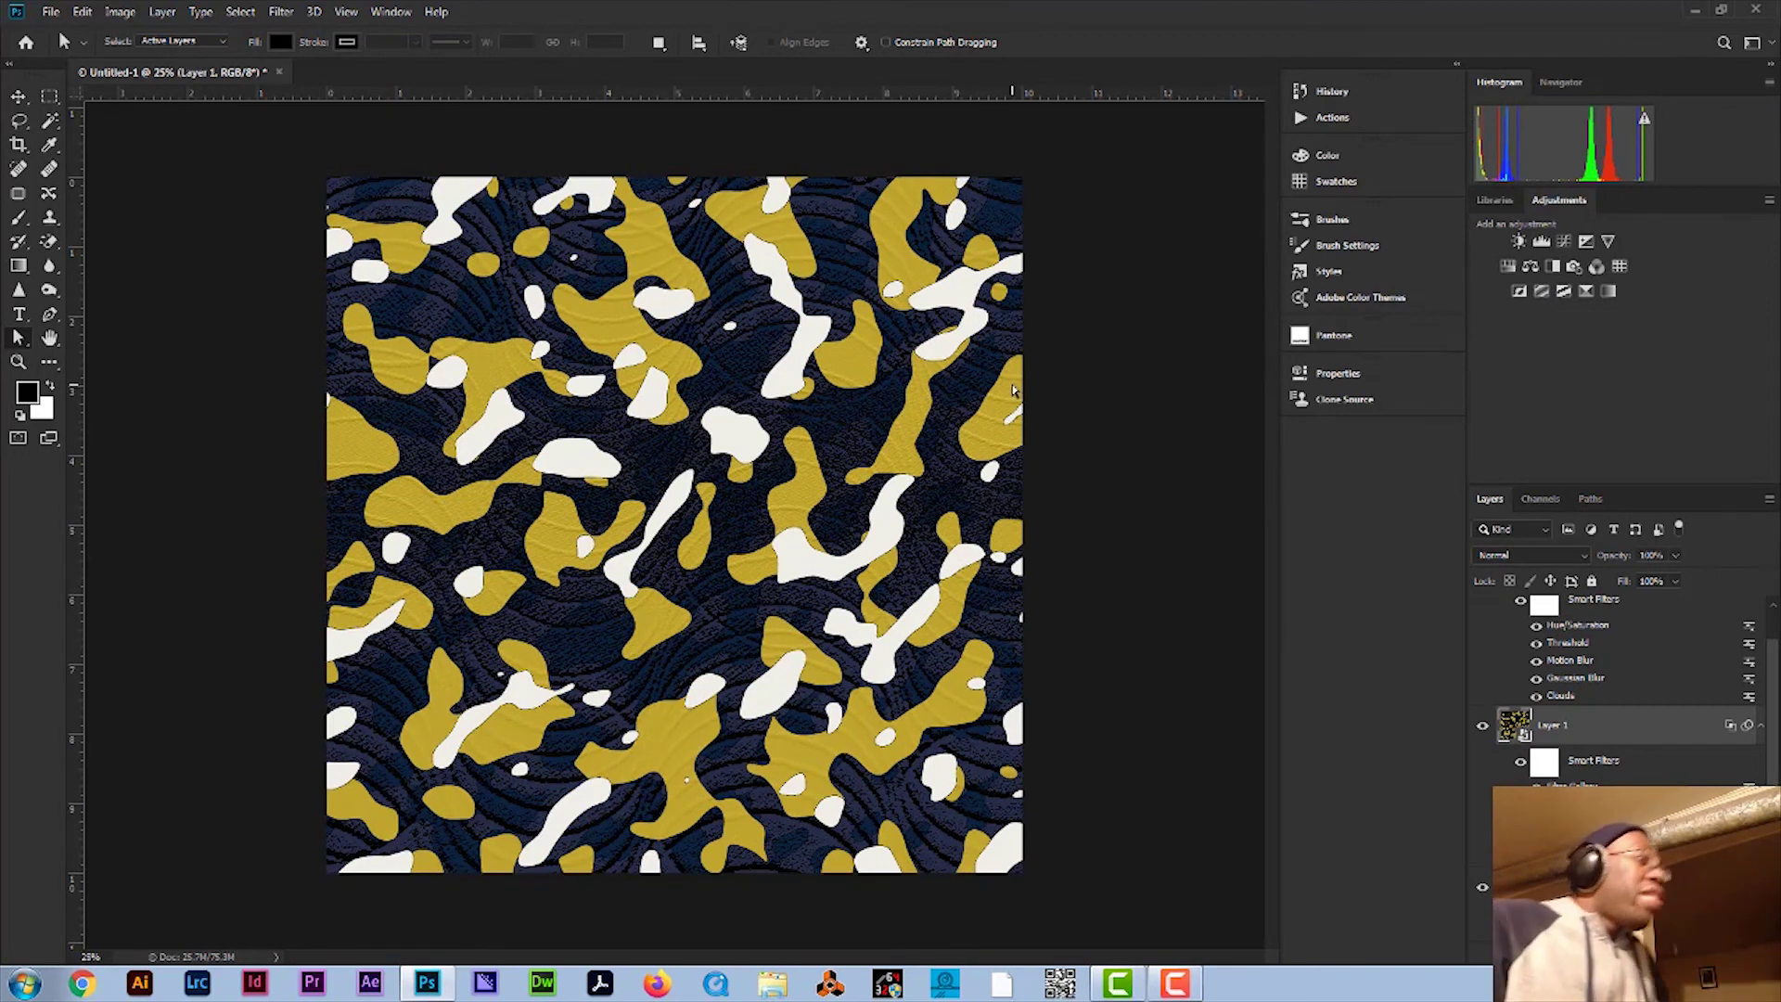
Step: Inspect the textured camouflage up close and at full size, and undo the Texturizer filter on Layer 1
scroll(804, 447, up, 3)
scroll(804, 447, up, 2)
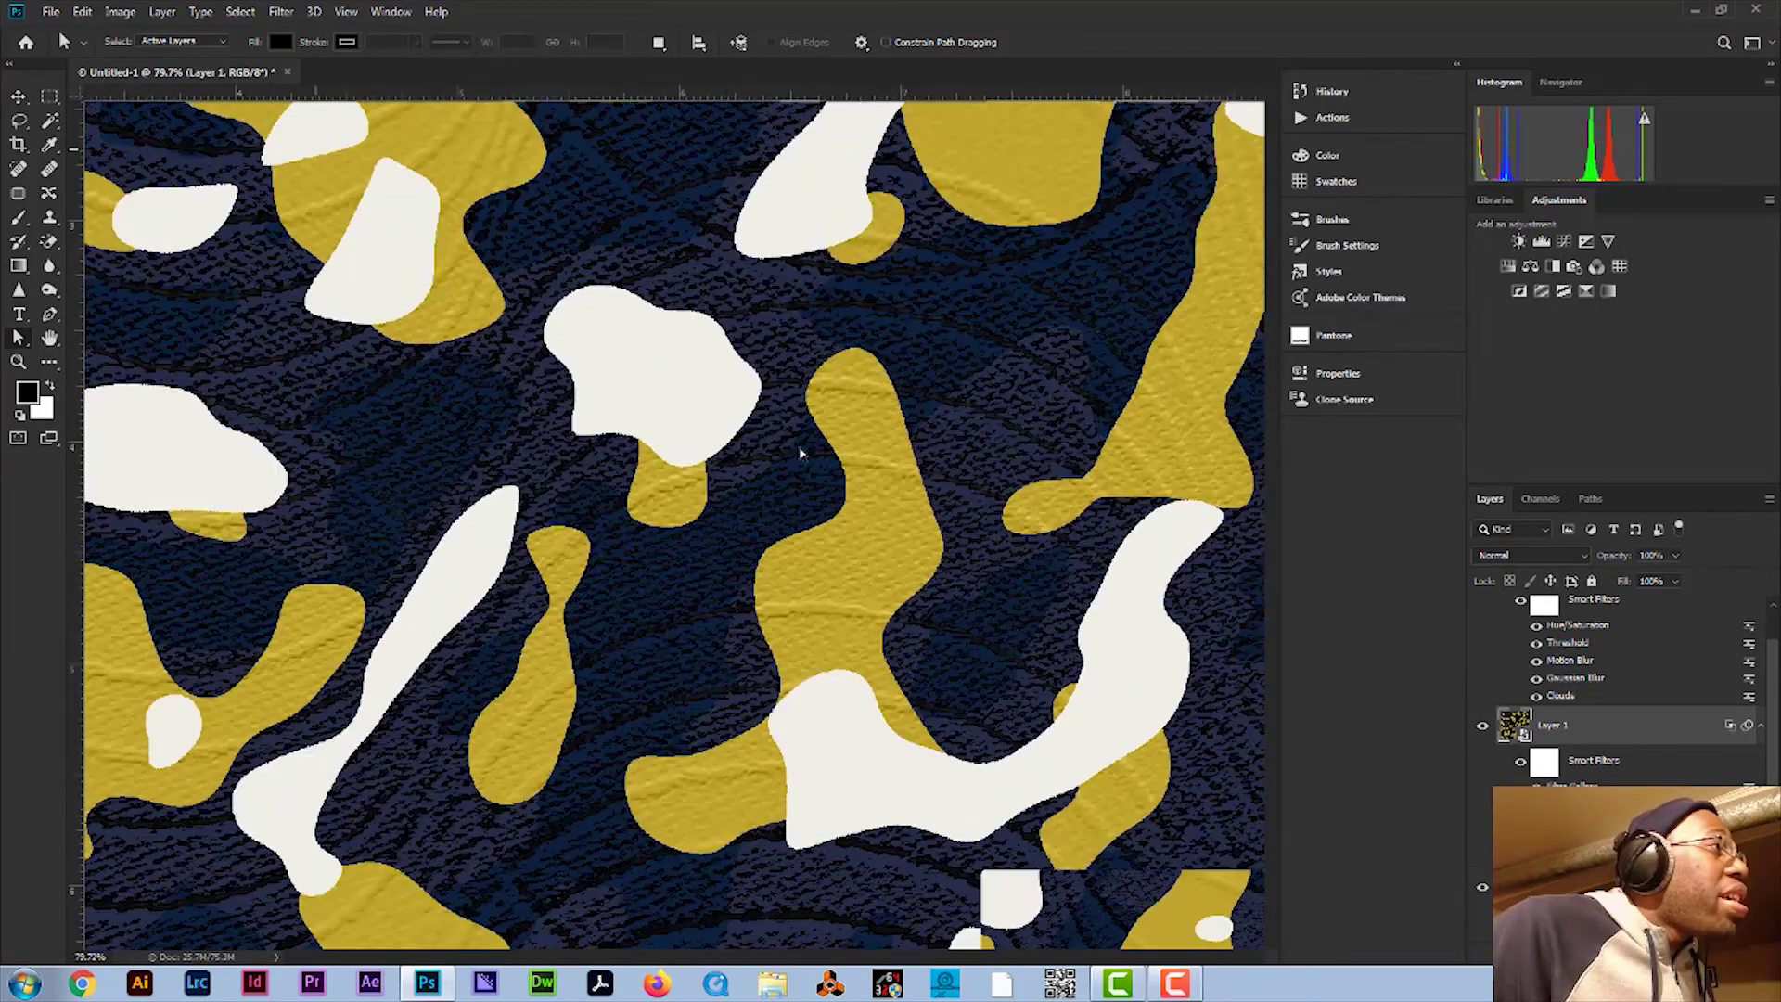
scroll(802, 455, down, 4)
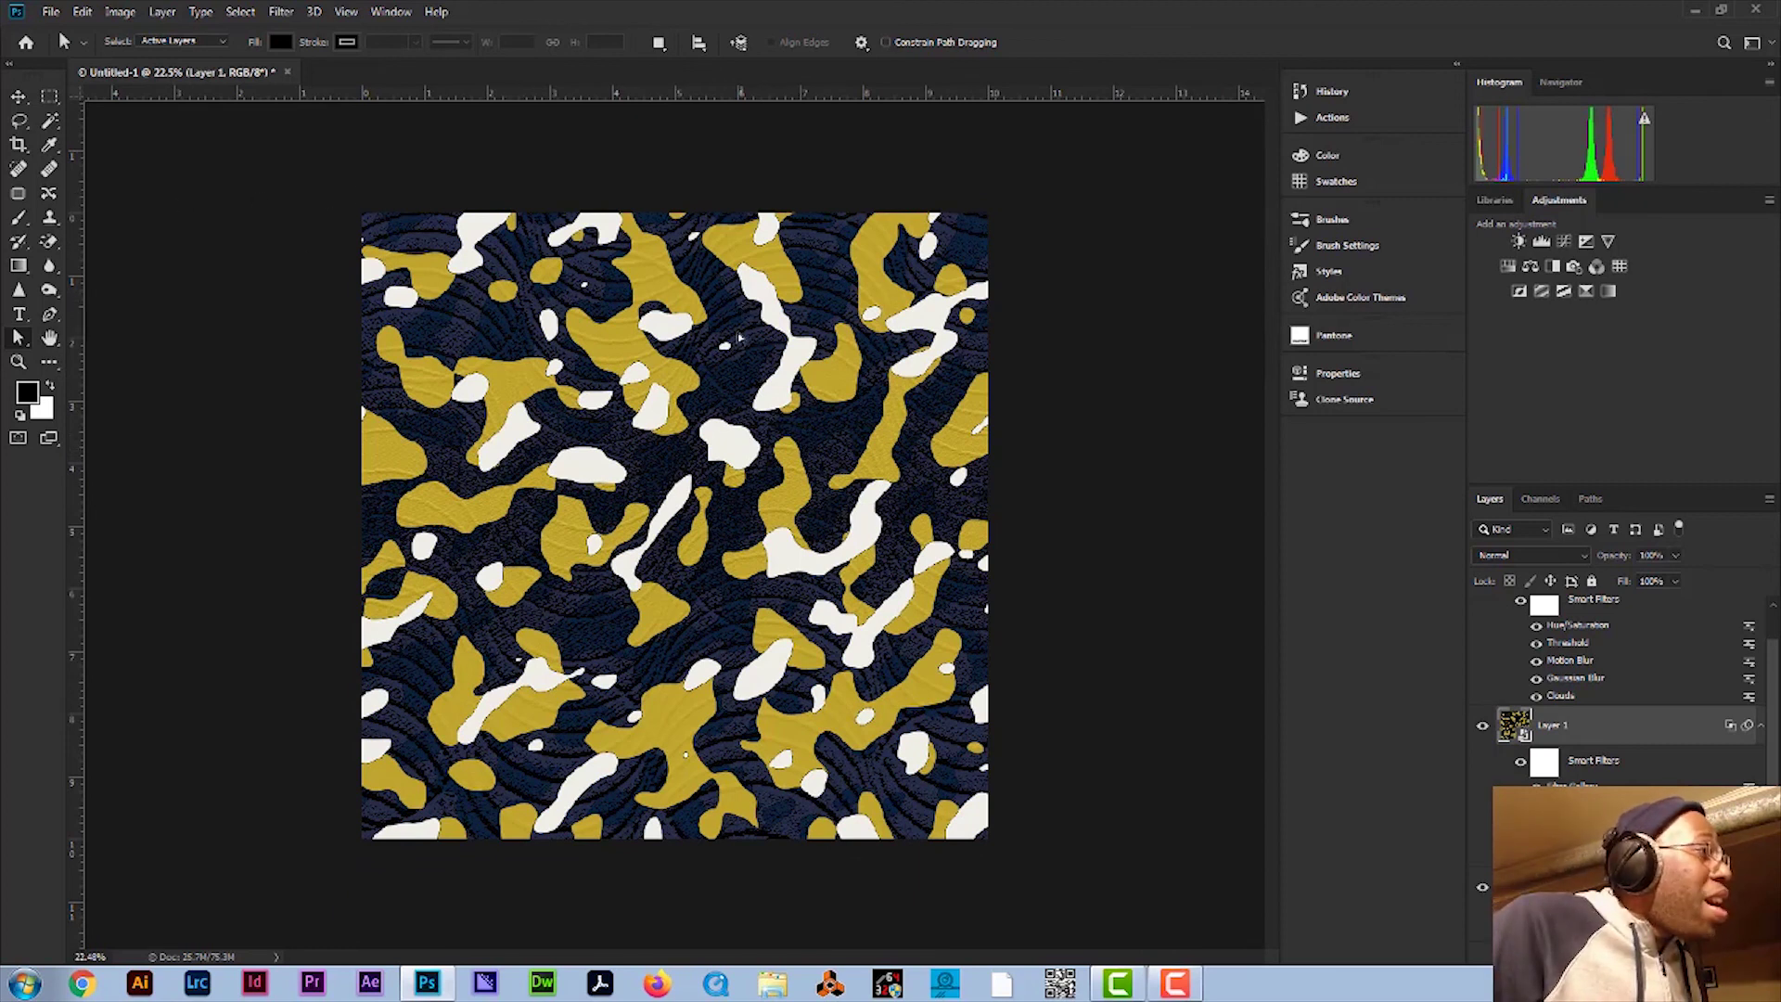
scroll(739, 339, up, 4)
scroll(737, 343, down, 3)
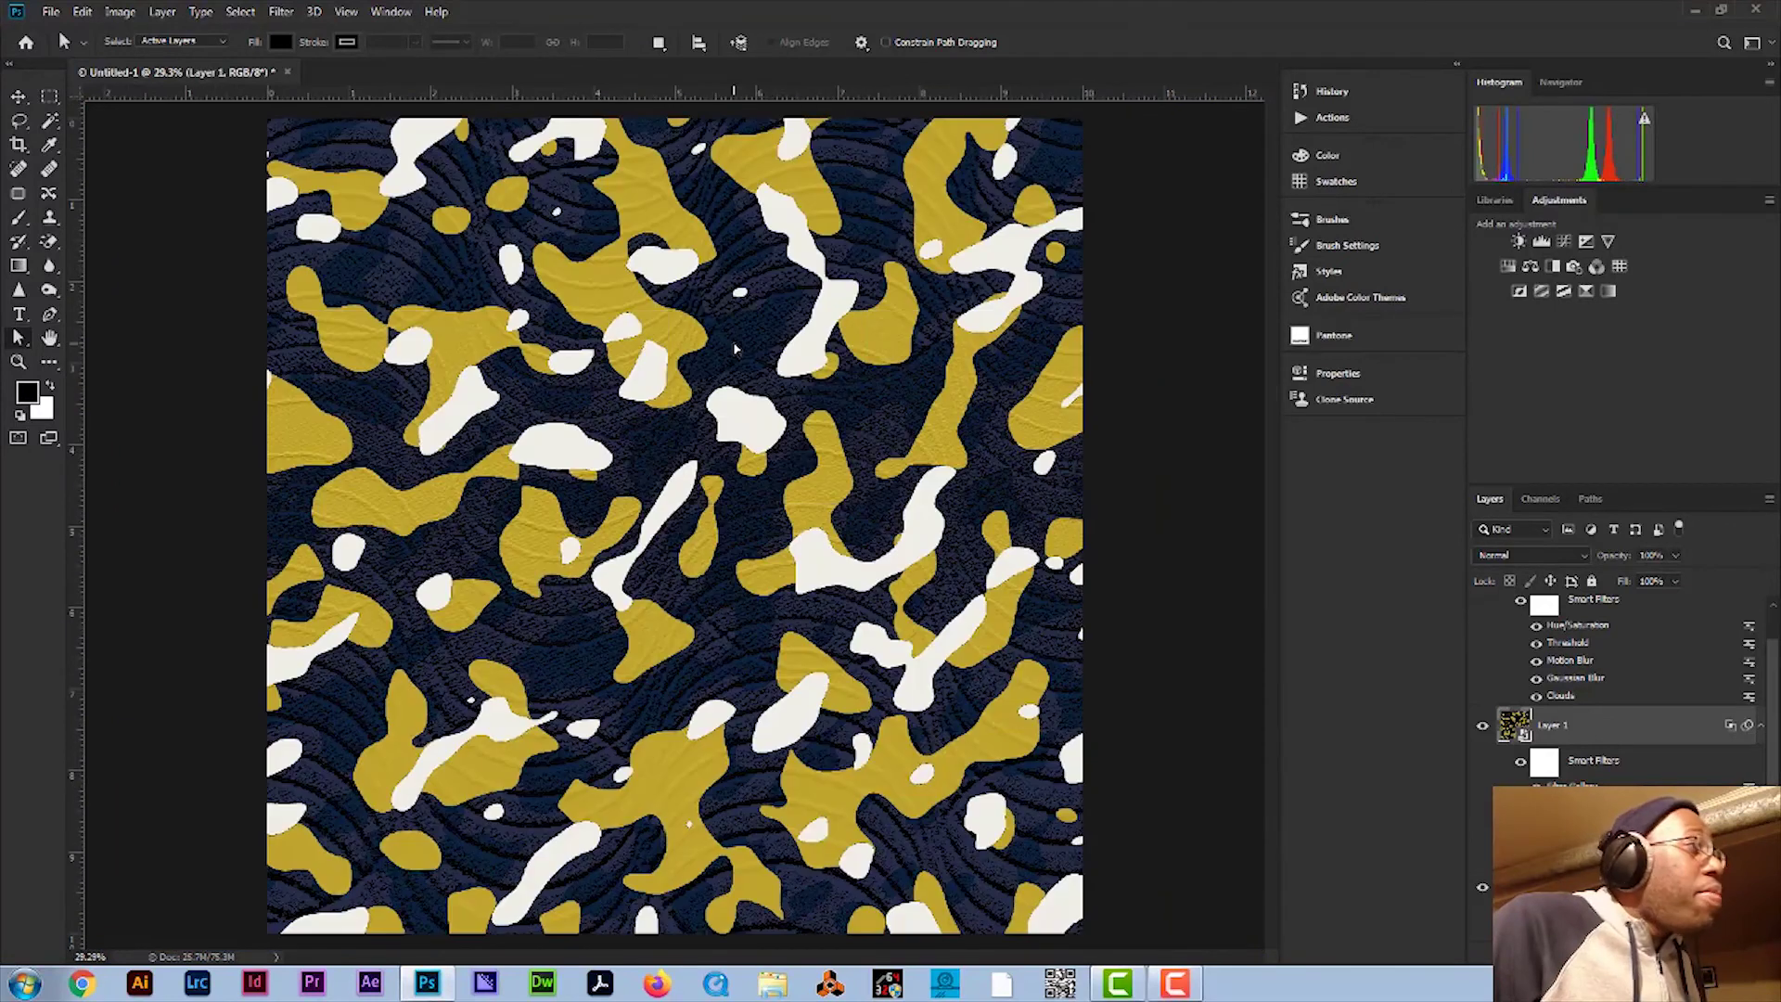
scroll(735, 349, down, 1)
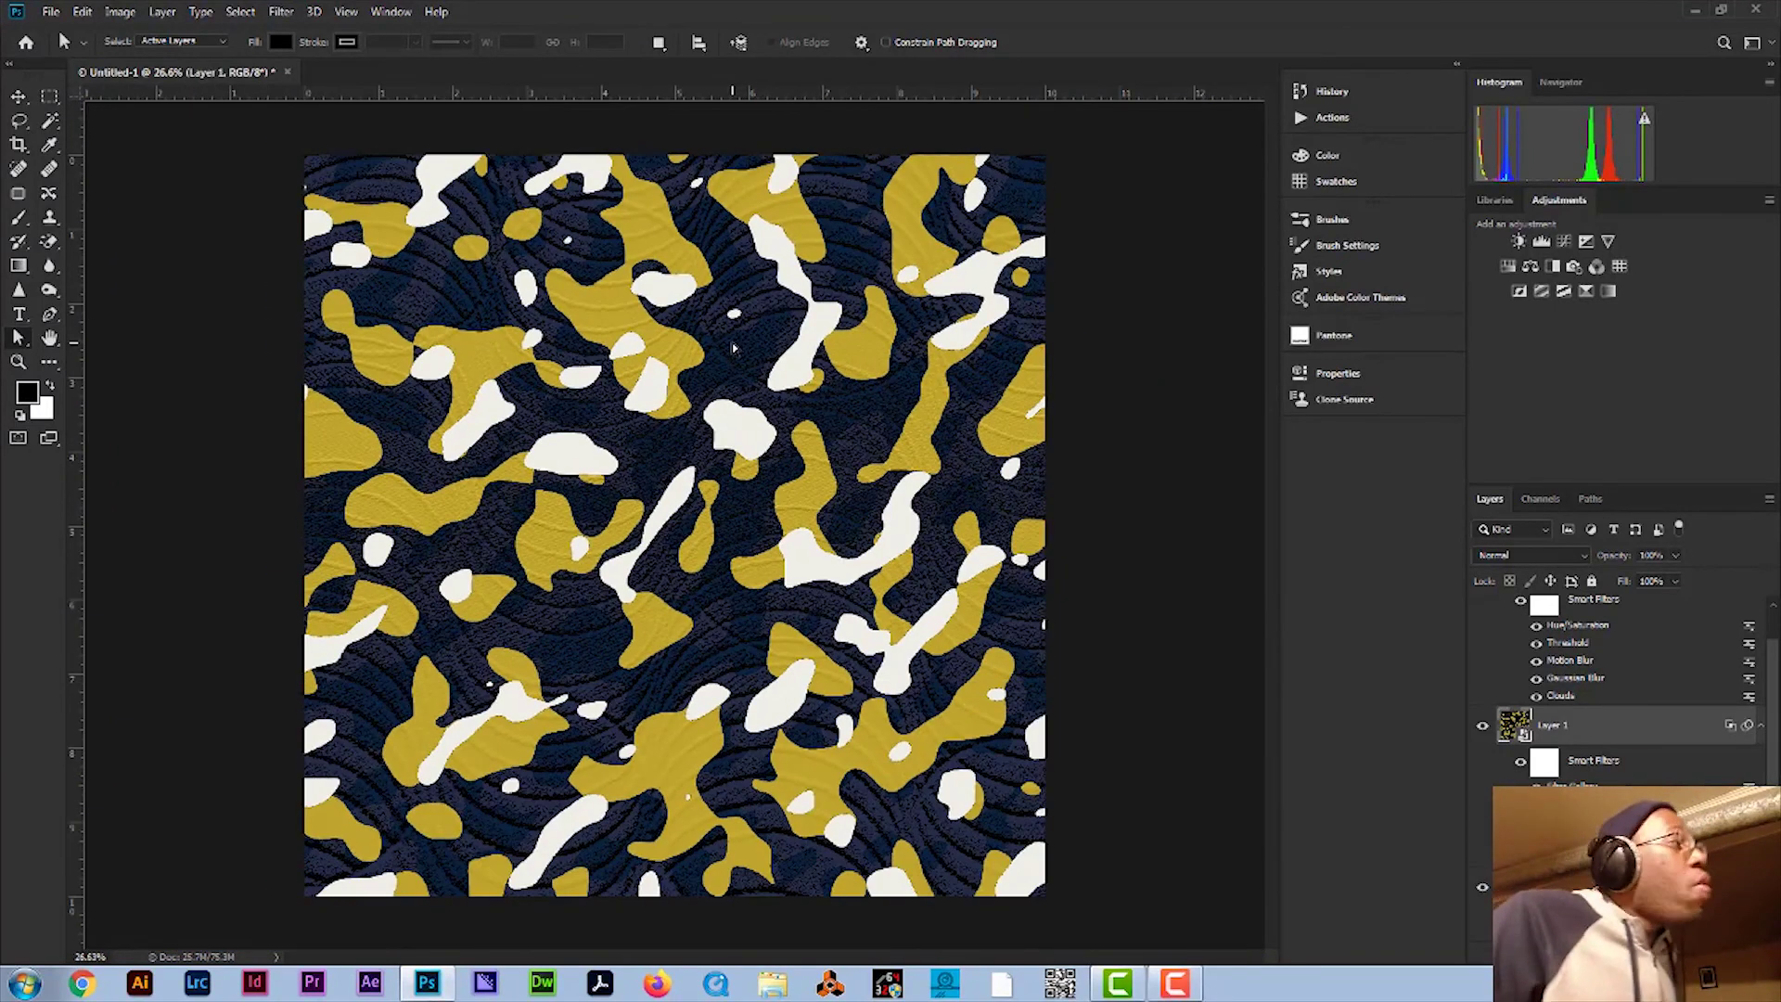
key(ctrl+z)
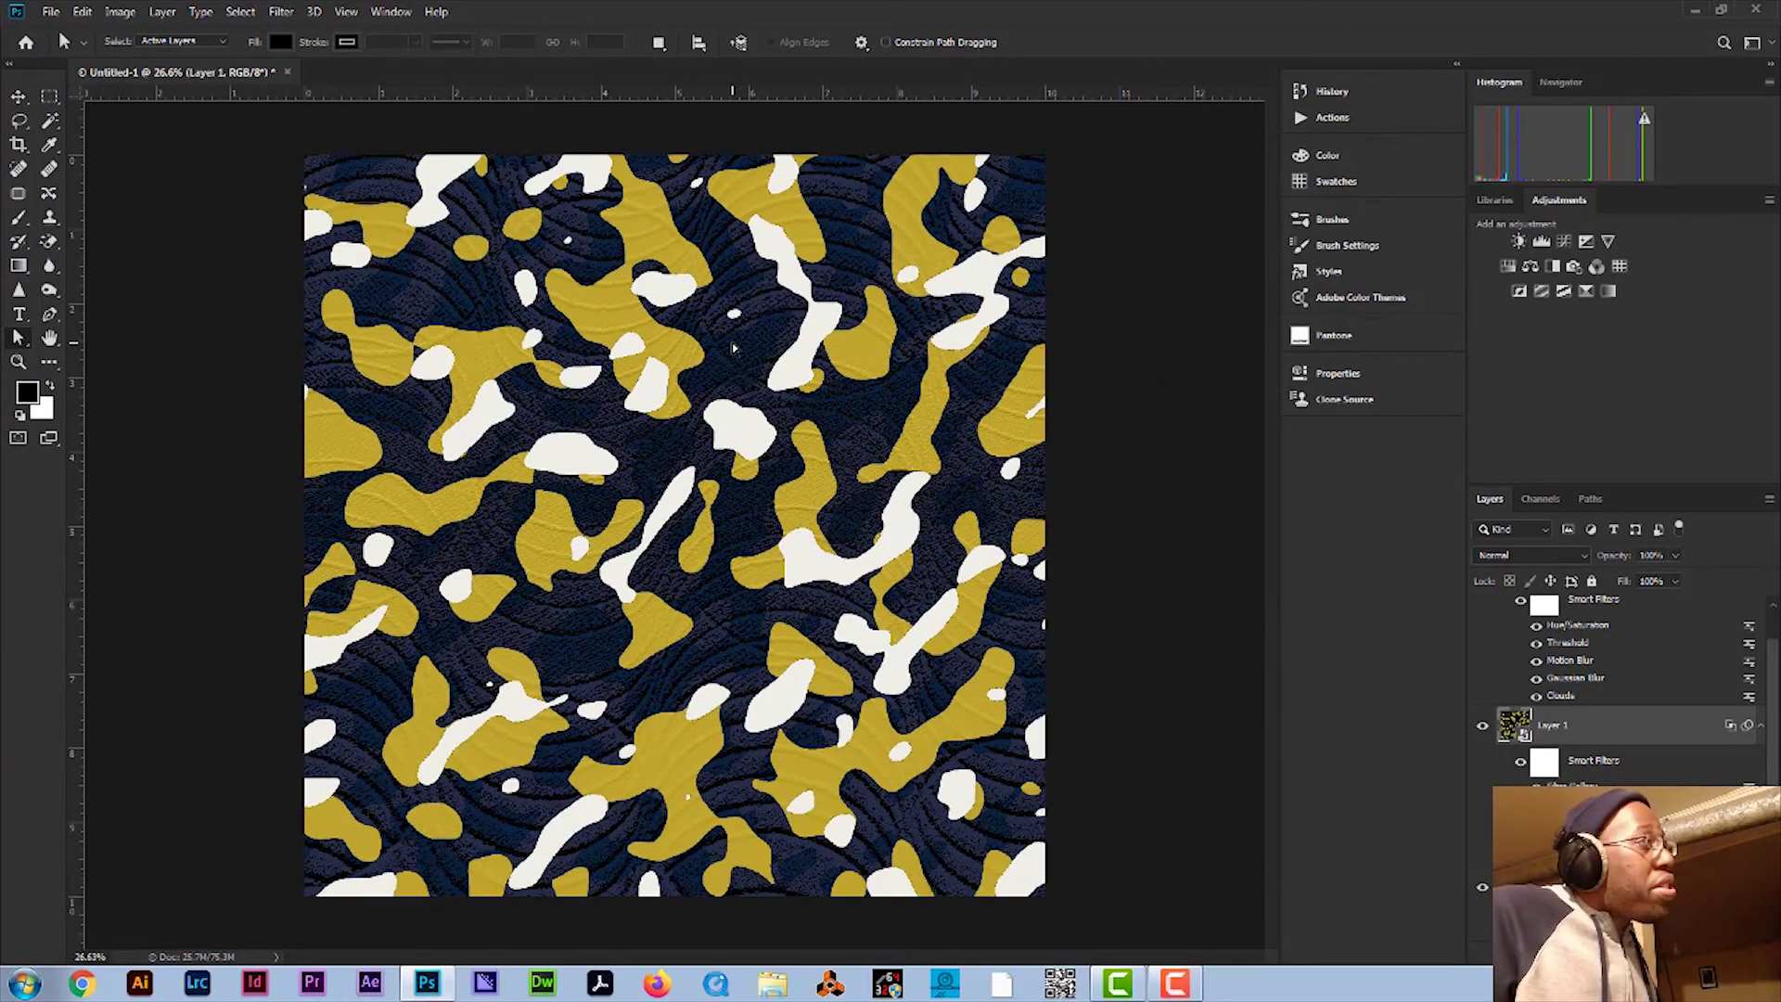